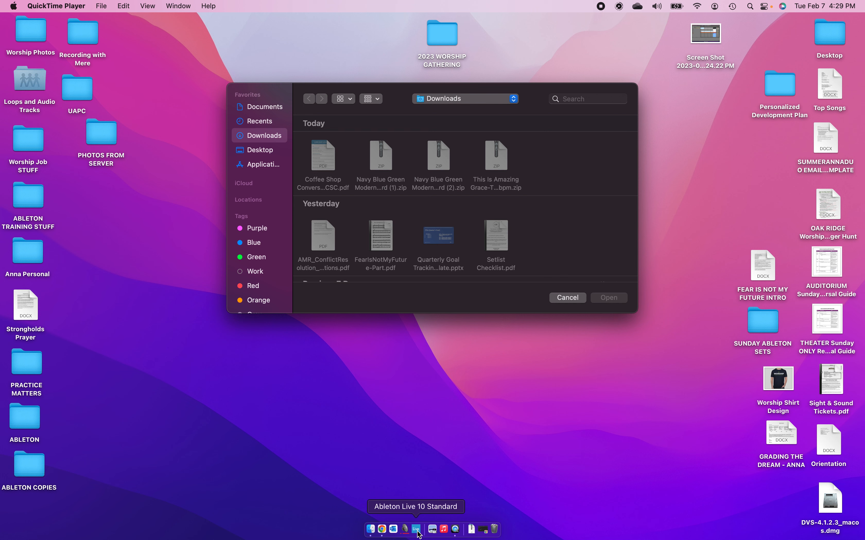
Step: Launch Ableton Live, search the browser for "worship interlude", and open the Worship Interlude - B.als set
left_click(416, 530)
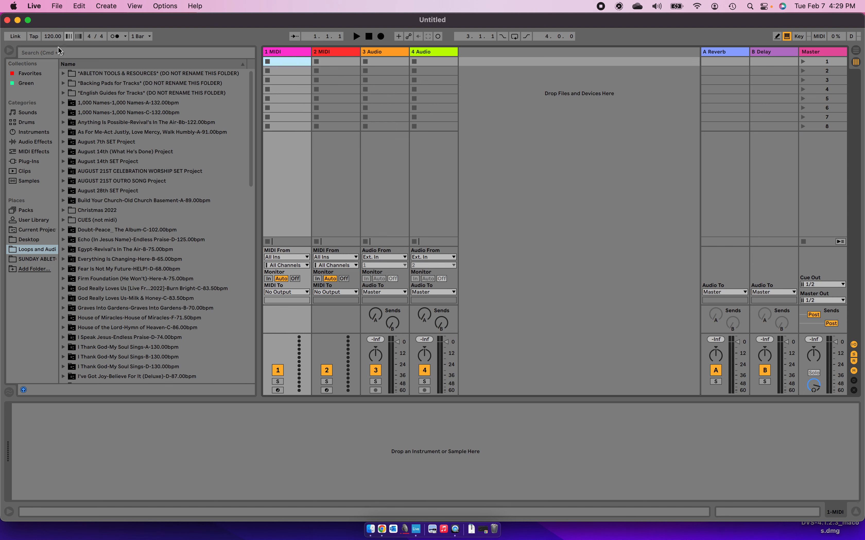
left_click(50, 53)
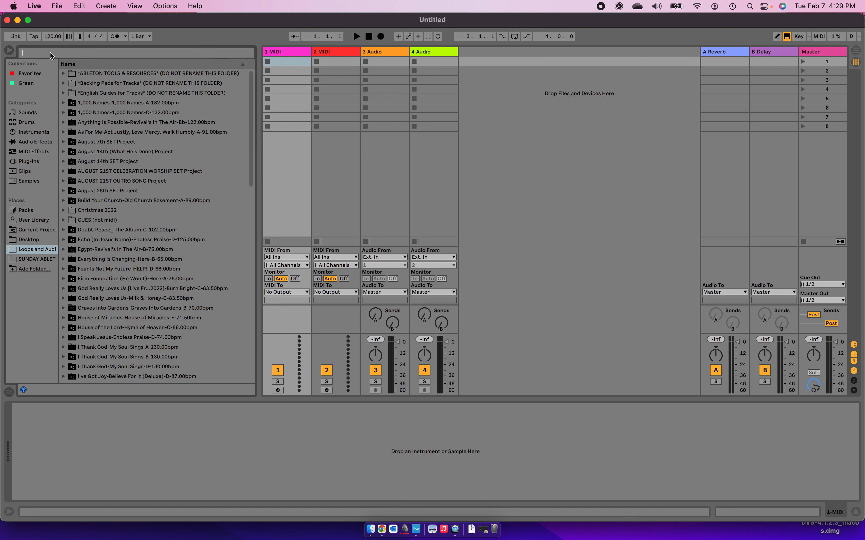
type("worship interlude")
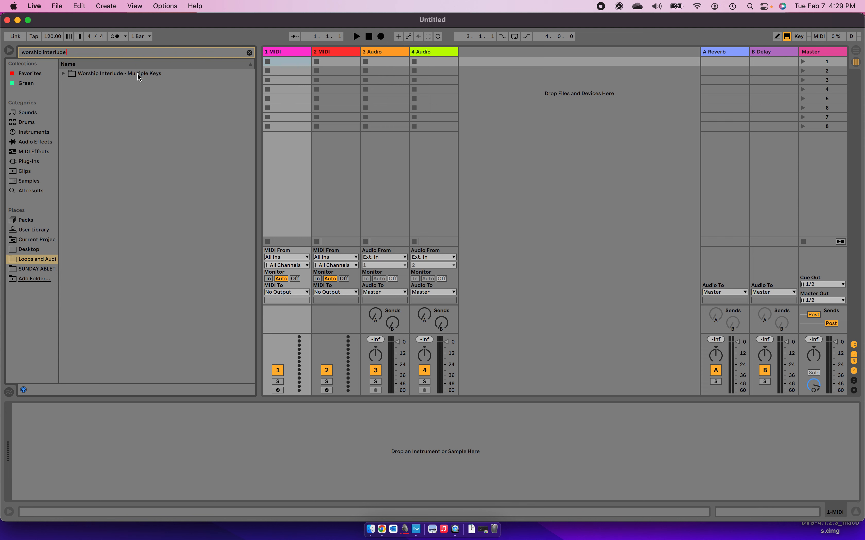
left_click(126, 74)
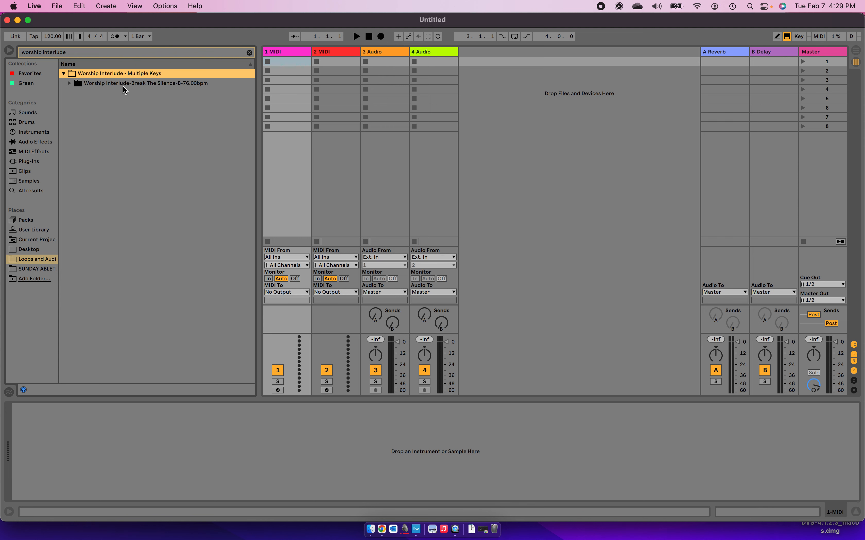
left_click(123, 84)
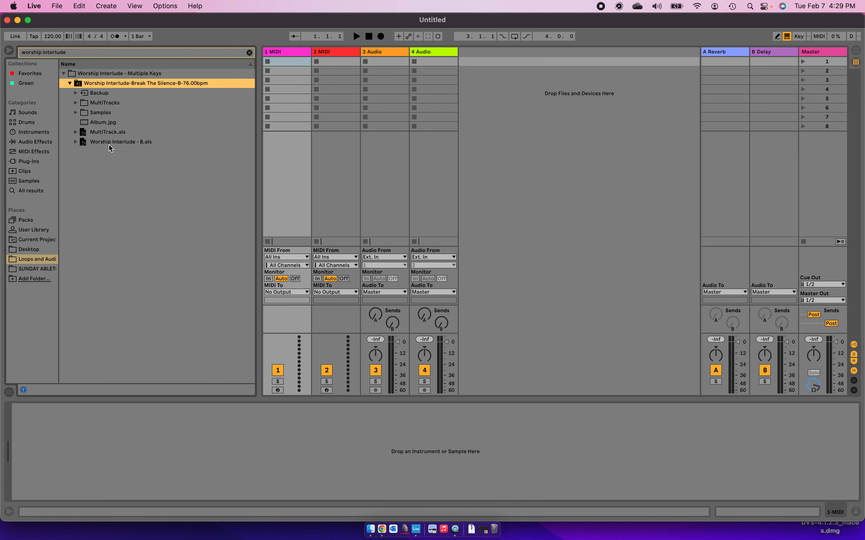
double_click(134, 142)
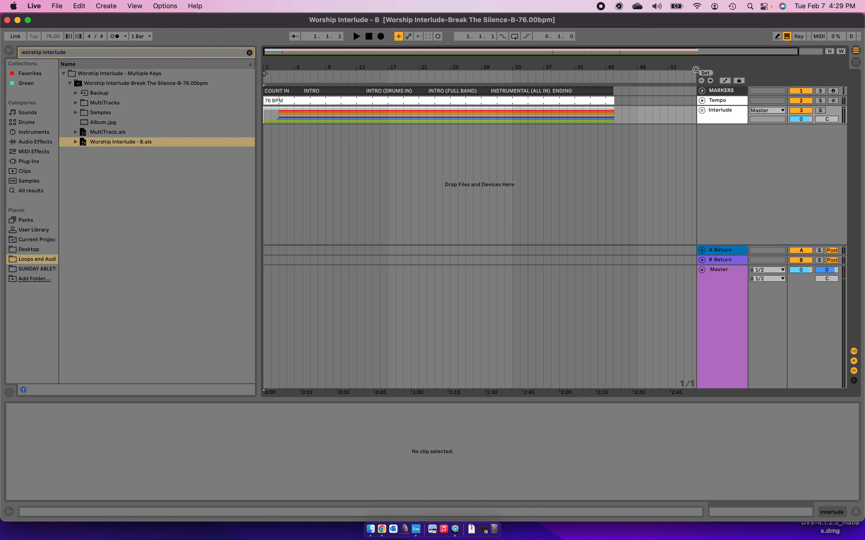
Step: Search the browser for "who is like the lord" and add Who Is Like the Lord - B.als to the arrangement
left_click(249, 53)
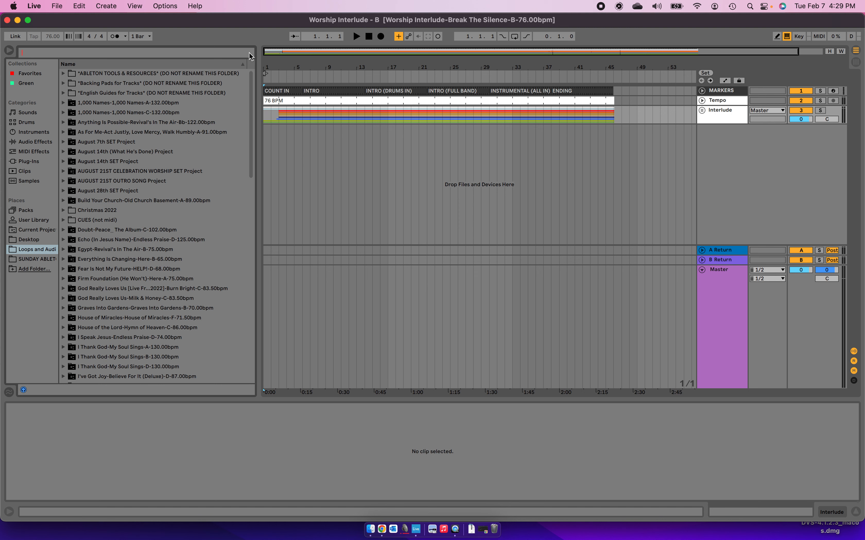
type("who is like the lord")
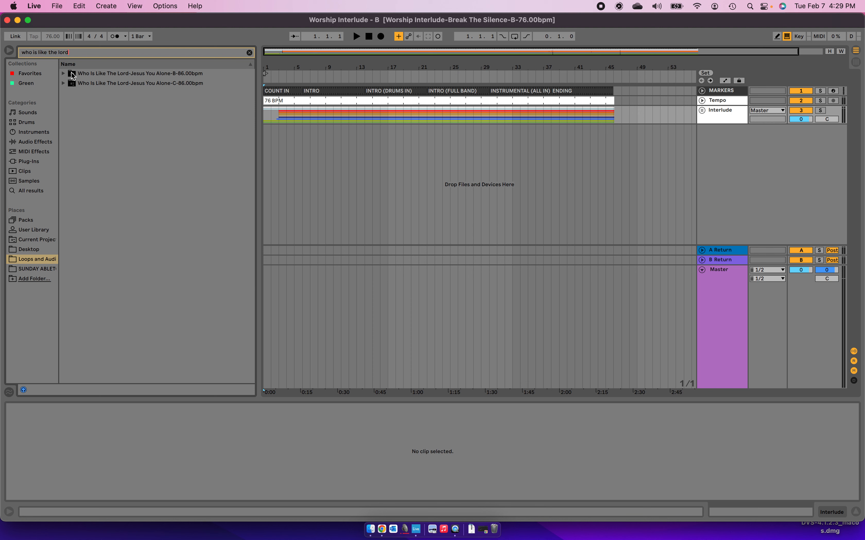
left_click(64, 73)
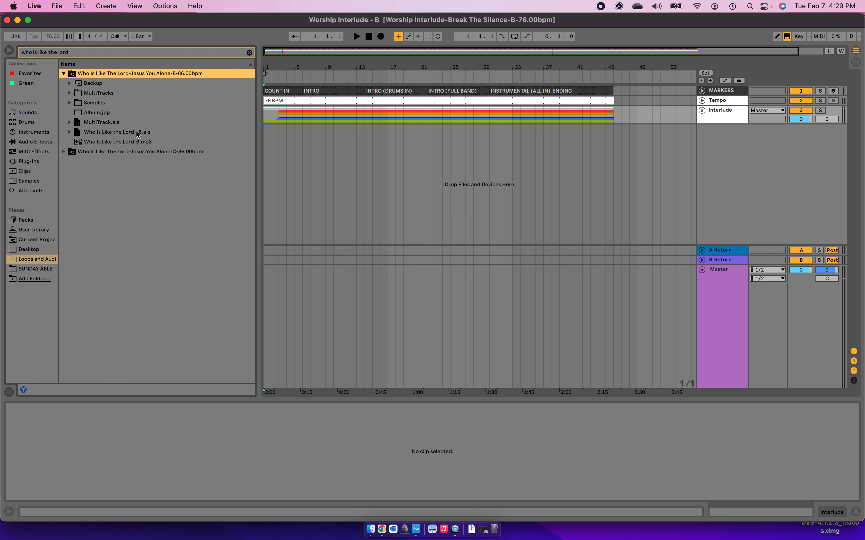
left_click(138, 133)
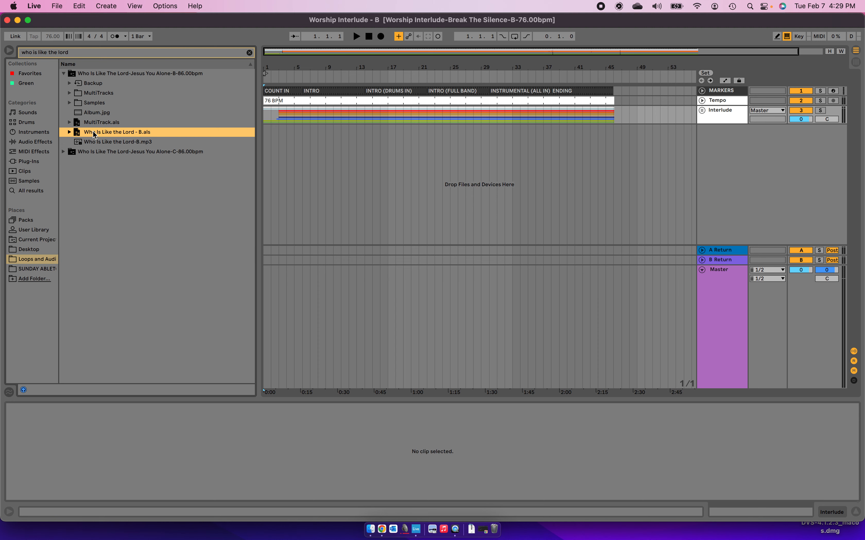
left_click_drag(94, 134, 300, 144)
Step: Fold the WHO IS LIKE group track in the arrangement
scroll(300, 144, "down", 3)
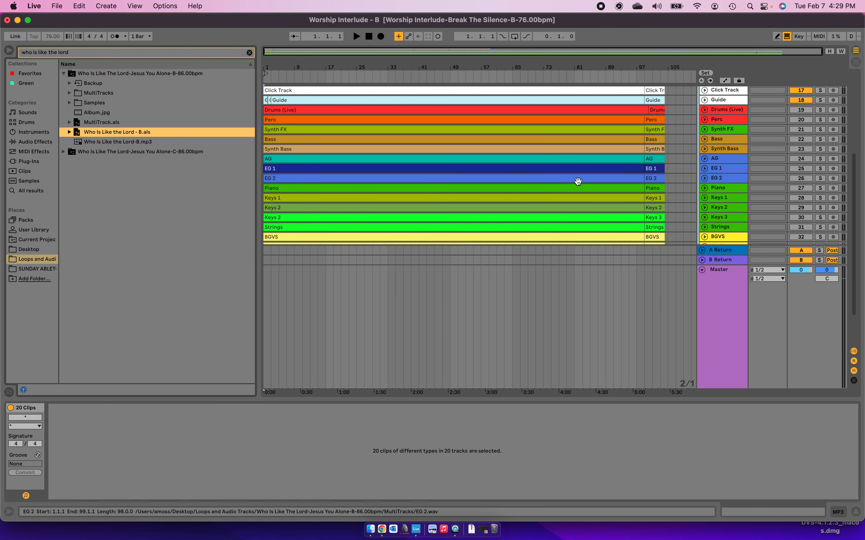
scroll(657, 182, "up", 5)
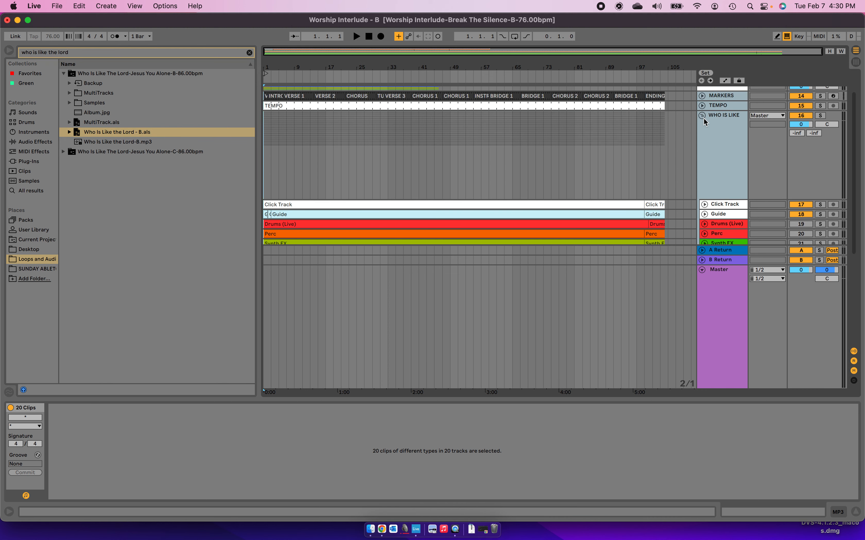
left_click(702, 116)
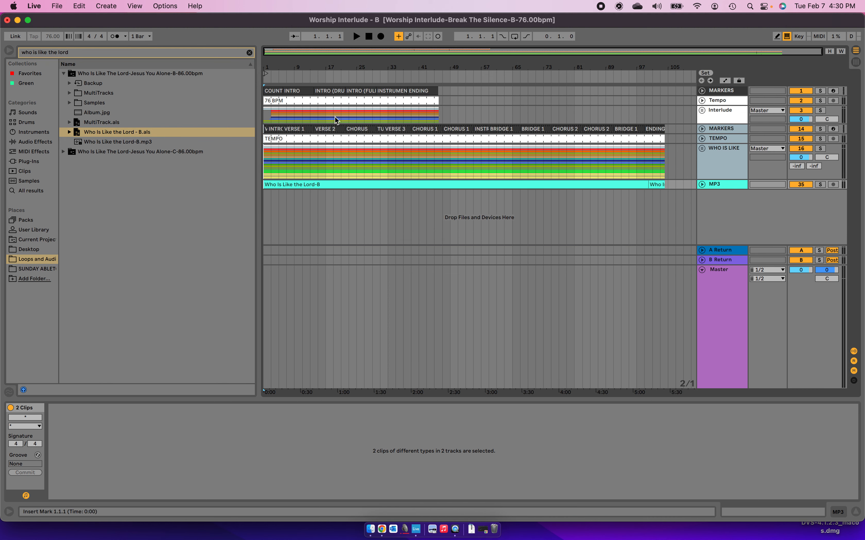
Step: Cut all of the second song's clips across its MARKERS, TEMPO, WHO IS LIKE and MP3 tracks
left_click_drag(693, 187, 213, 177)
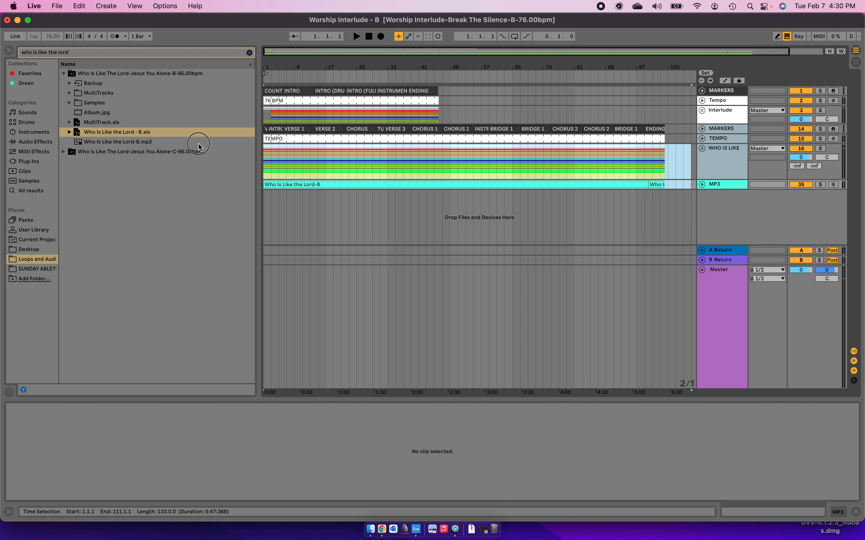
mouse_move(198, 146)
left_mouse_down()
mouse_move(199, 115)
mouse_move(194, 132)
left_mouse_up()
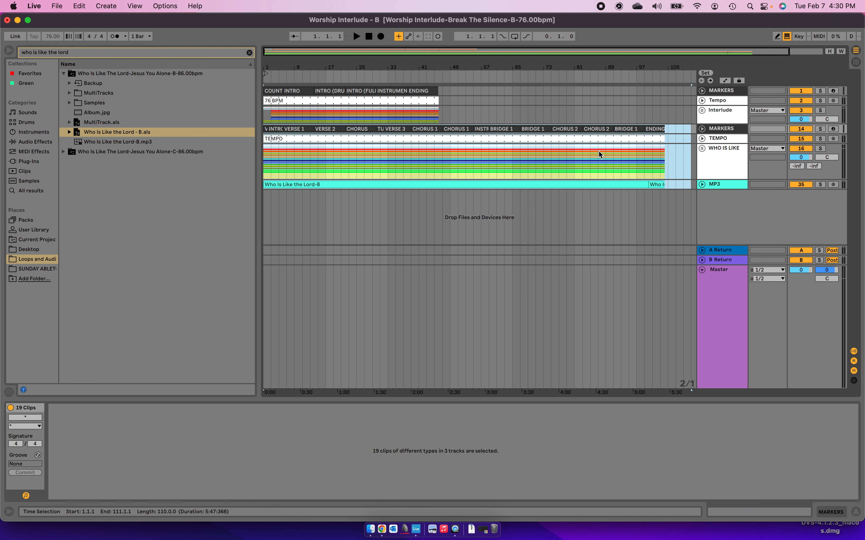
key("Delete")
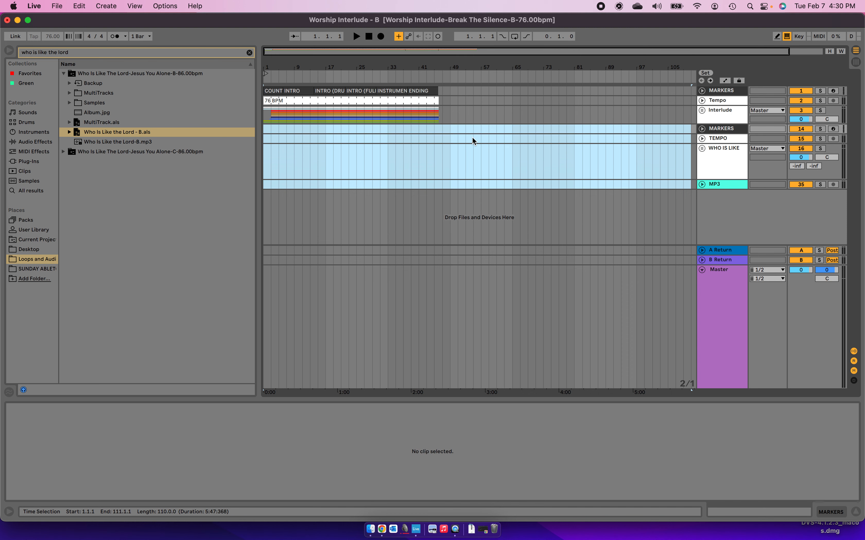
Step: Play the interlude from the start of its ENDING section at bar 38
scroll(360, 125, "up", 5)
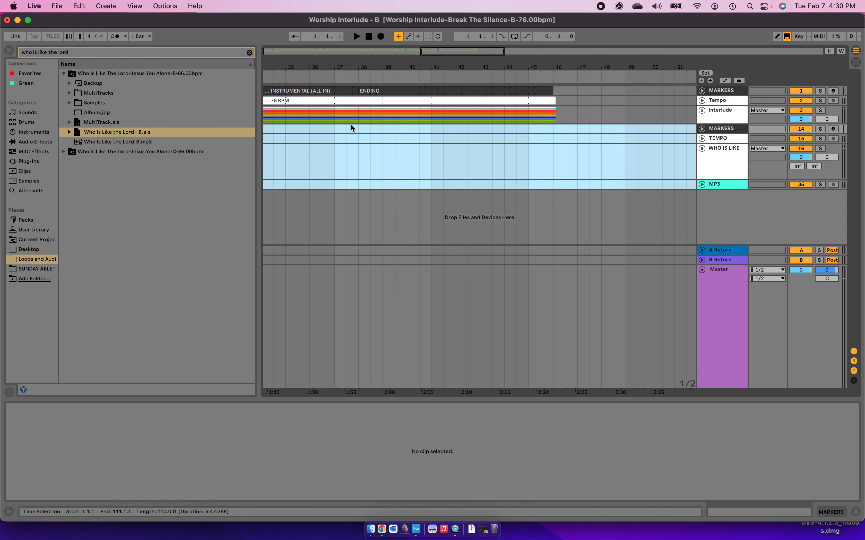
scroll(350, 127, "up", 1)
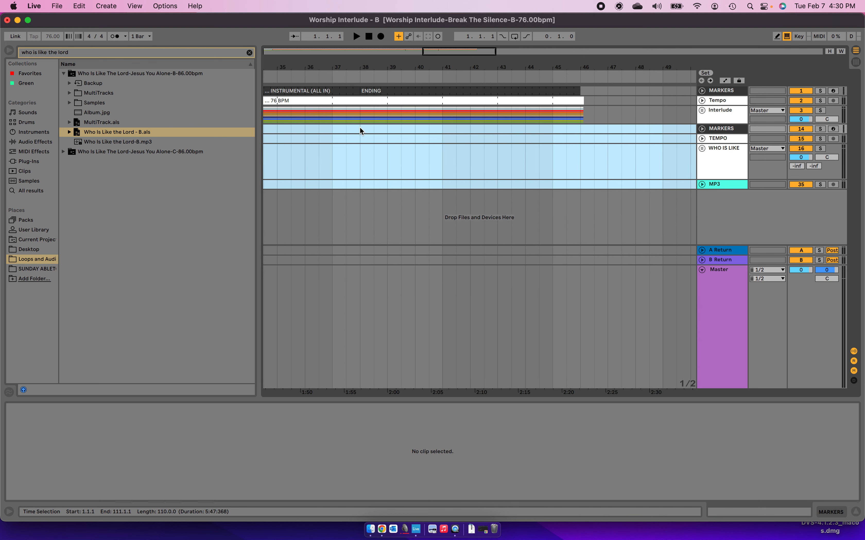
left_click(360, 131)
left_click(389, 91)
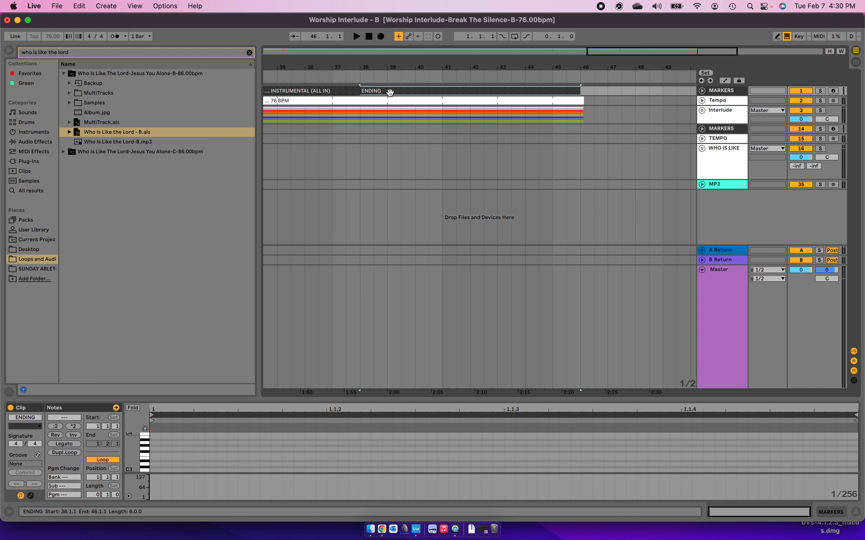
key("space")
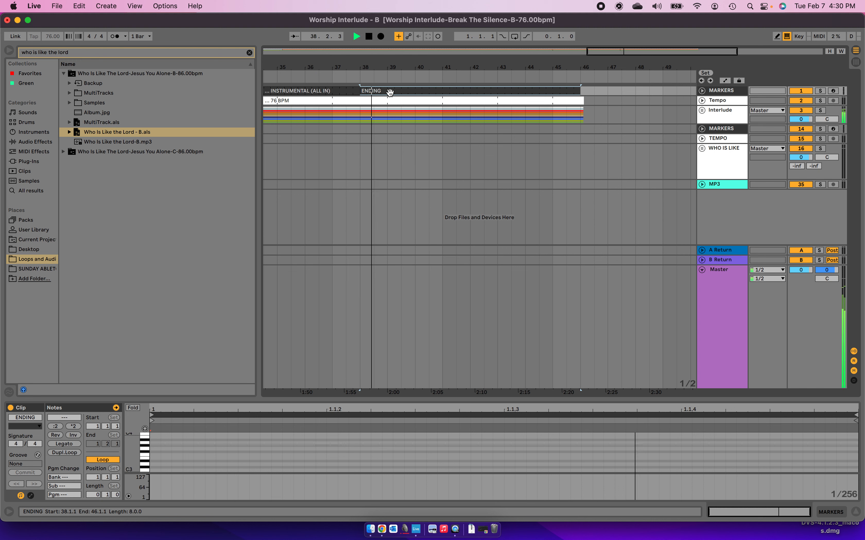
Step: Set the insert mark at 39.1.1, audition the interlude from there, and paste the cut song clips at that point
left_click(390, 133)
key("space")
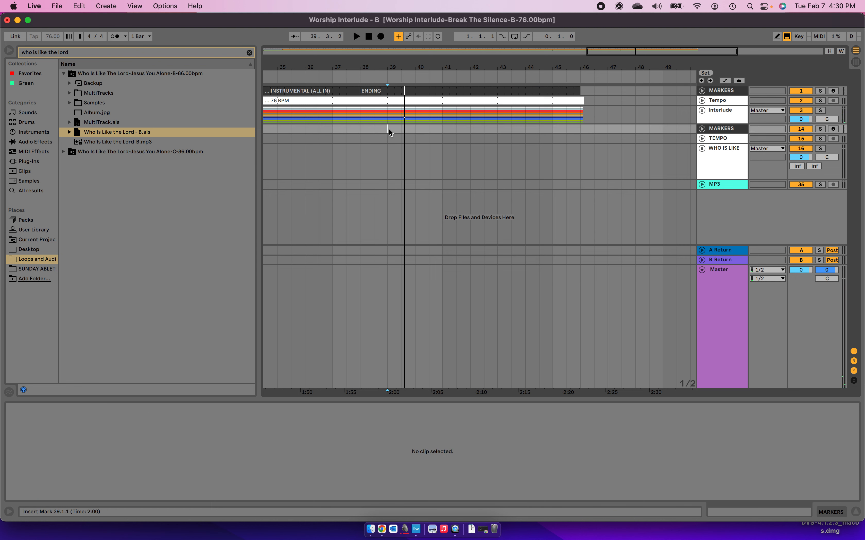
key("space")
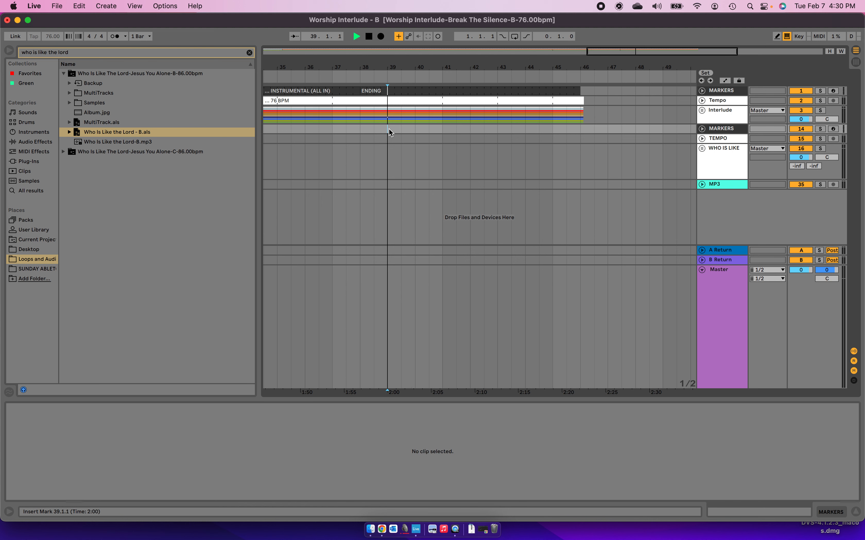
key("space")
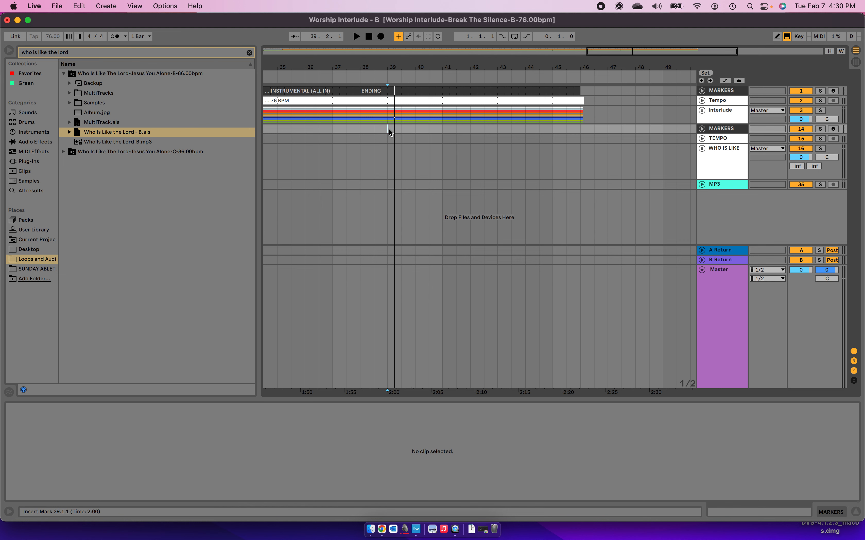
key("super+v")
Step: Play the transition between the two songs from 38.3.1 and stop playback
left_click(376, 131)
key("space")
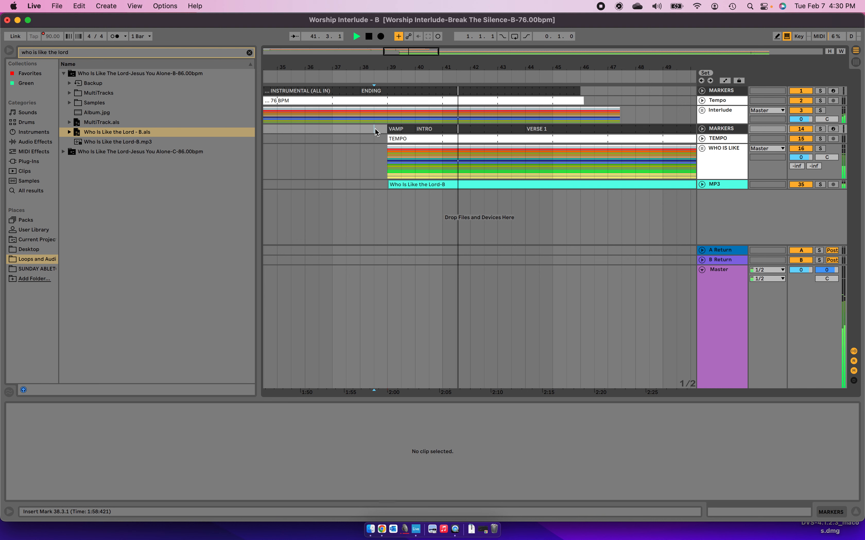
key("space")
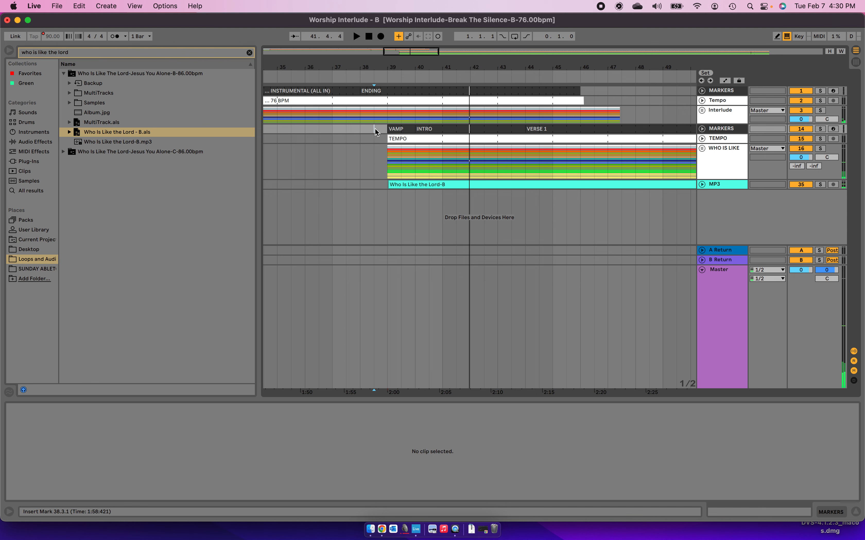
Step: Move all of the second song's marker and tempo clips up onto the interlude's MARKERS and Tempo tracks, keeping them at bar 39
scroll(443, 180, "down", 5)
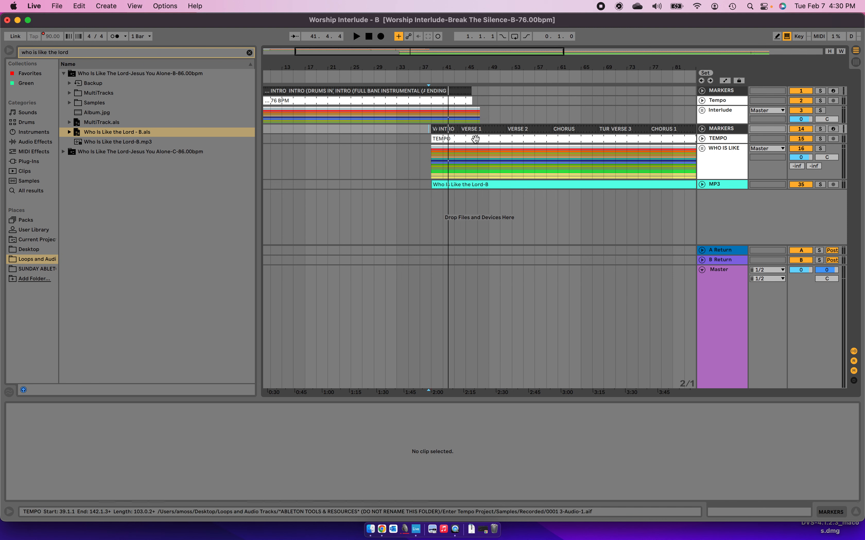
scroll(475, 138, "down", 5)
scroll(380, 142, "up", 3)
scroll(380, 142, "up", 4)
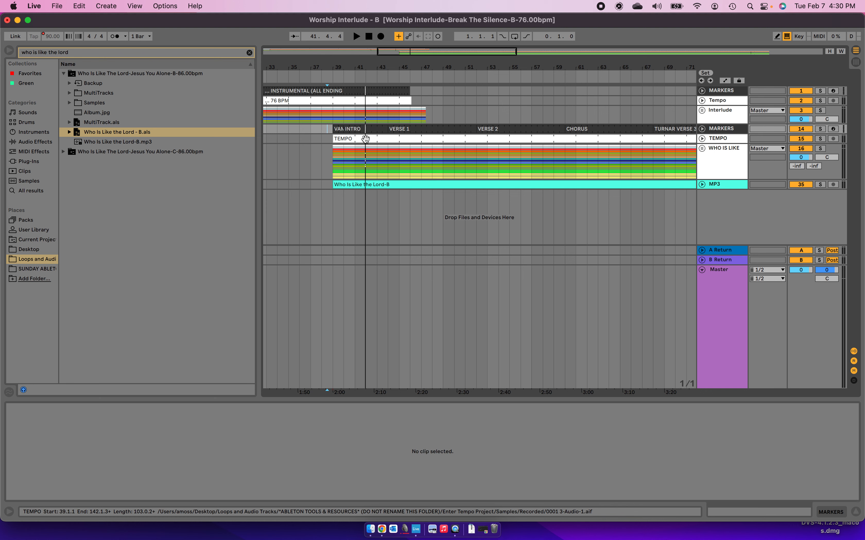
left_click(365, 139)
scroll(365, 139, "down", 6)
left_click(658, 141)
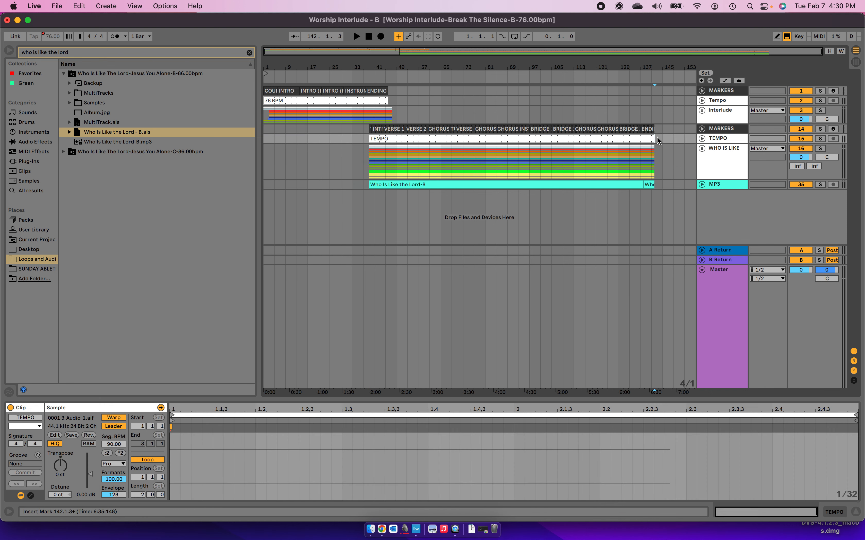
left_click_drag(661, 141, 374, 141)
scroll(374, 140, "up", 8)
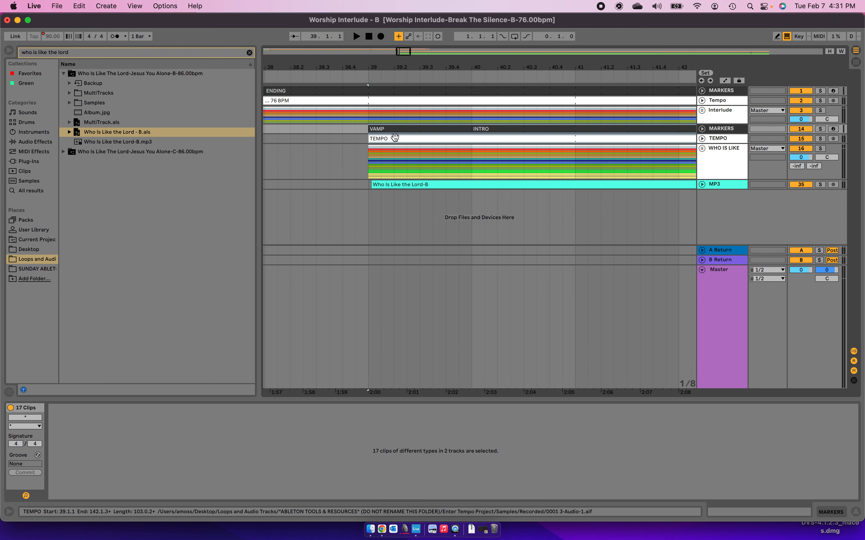
left_click_drag(394, 137, 390, 92)
scroll(404, 136, "down", 10)
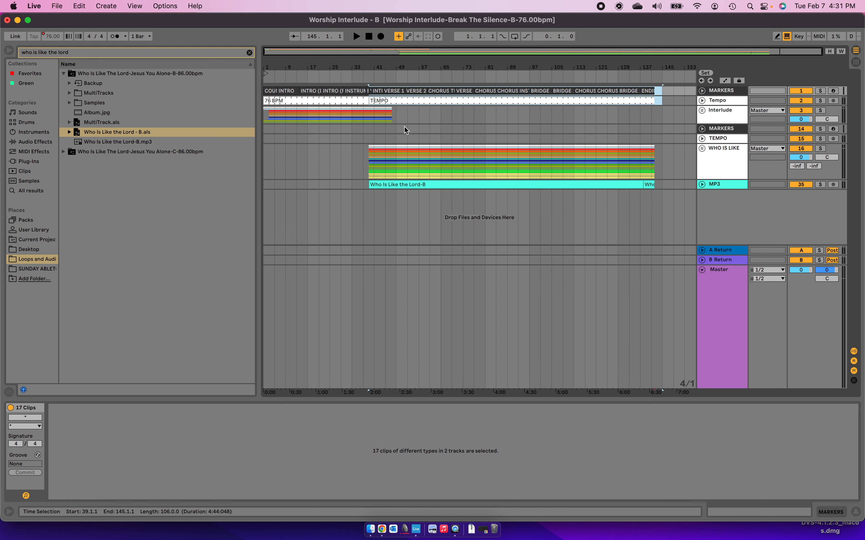
Step: Delete the second song's emptied MARKERS and TEMPO tracks located above the WHO IS LIKE group
left_click(718, 91)
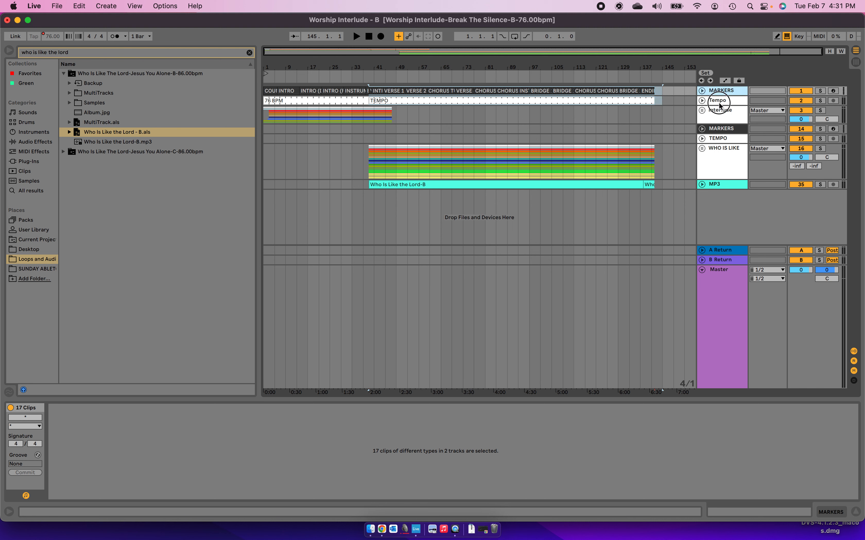
left_click(719, 102)
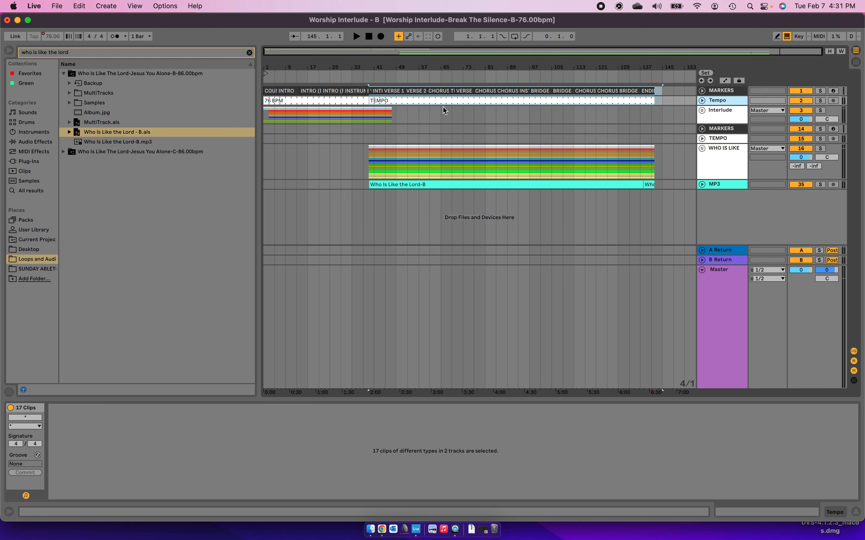
left_click(729, 131)
left_click(723, 140)
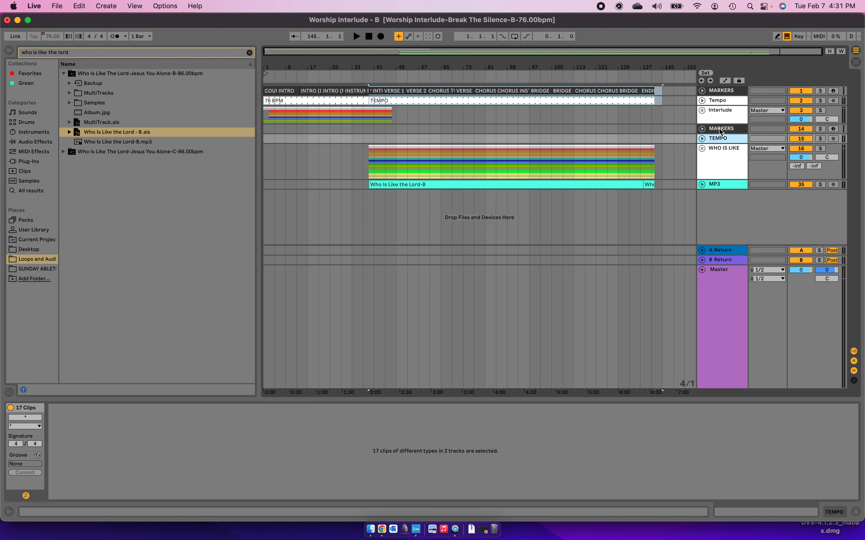
left_click(720, 131)
left_click(722, 139)
left_click(723, 130)
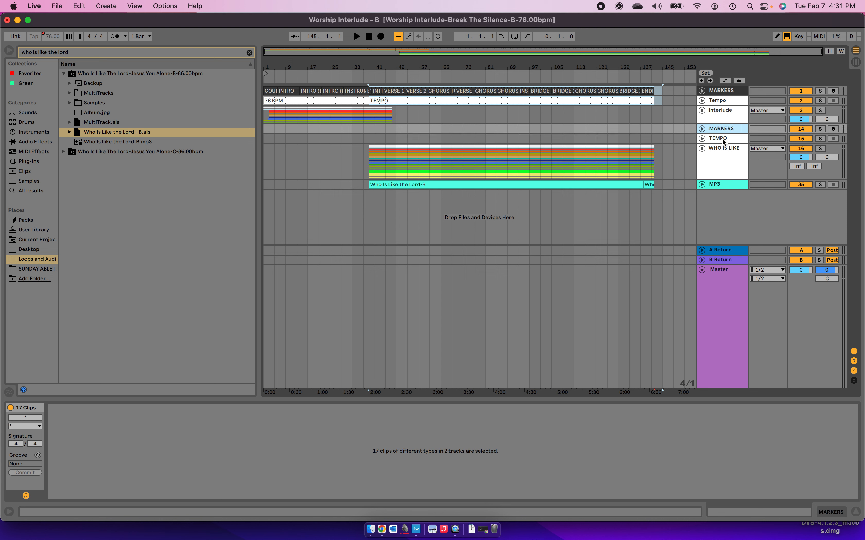
left_click(724, 140)
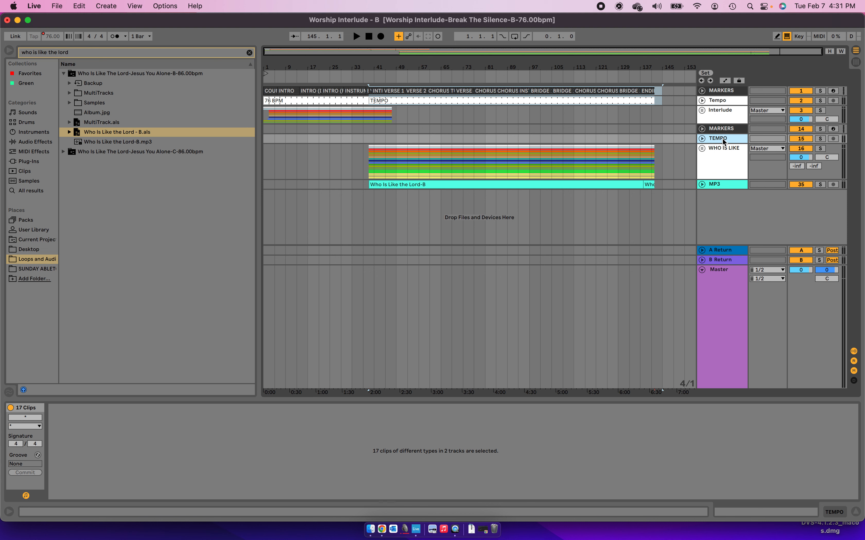
key("Delete")
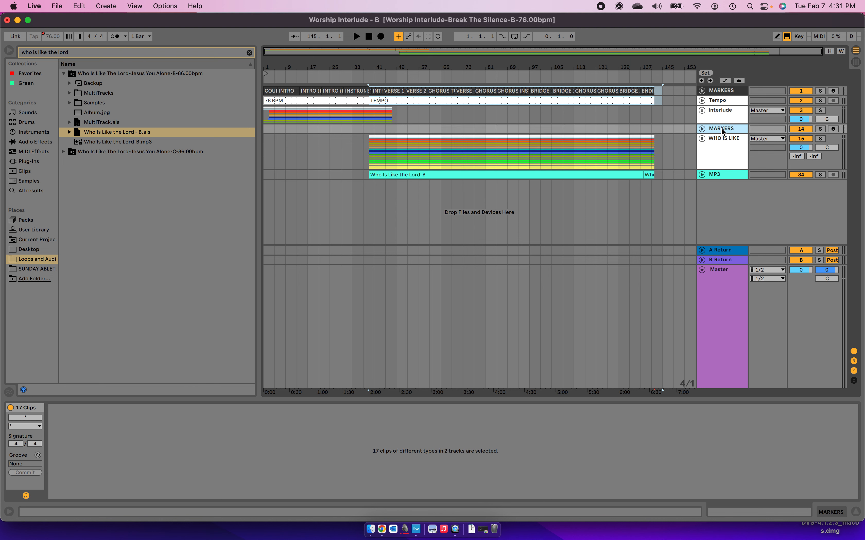
key("Delete")
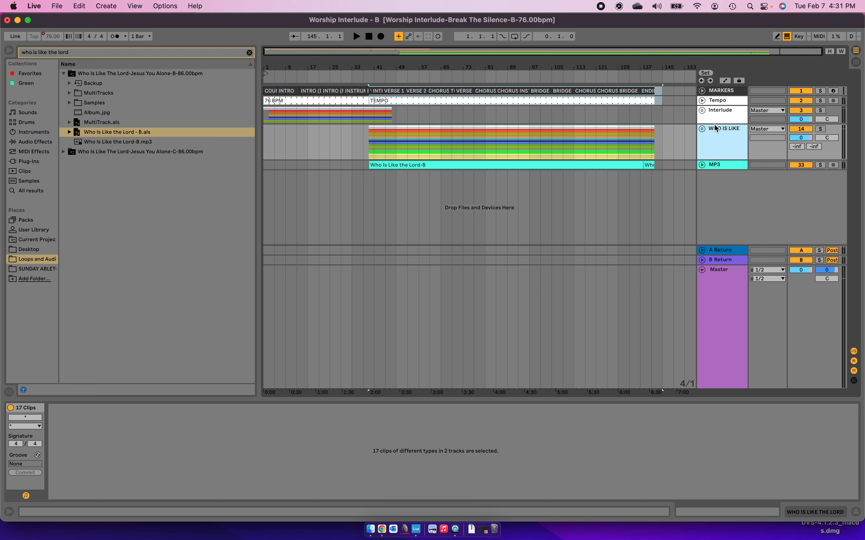
left_click(352, 165)
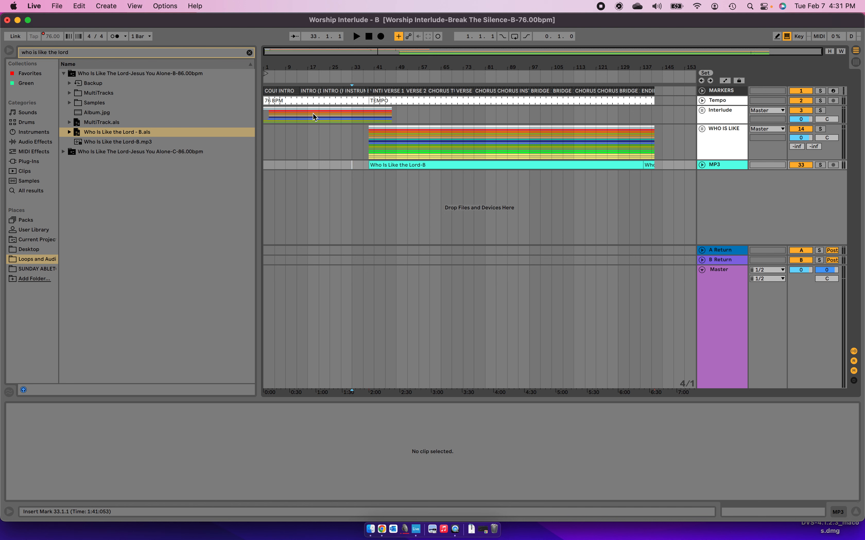
left_click(285, 135)
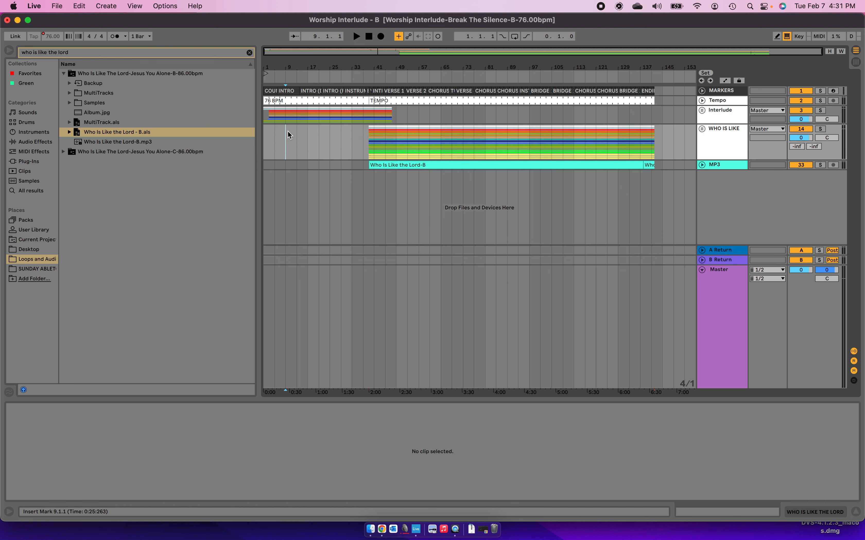
left_click(509, 184)
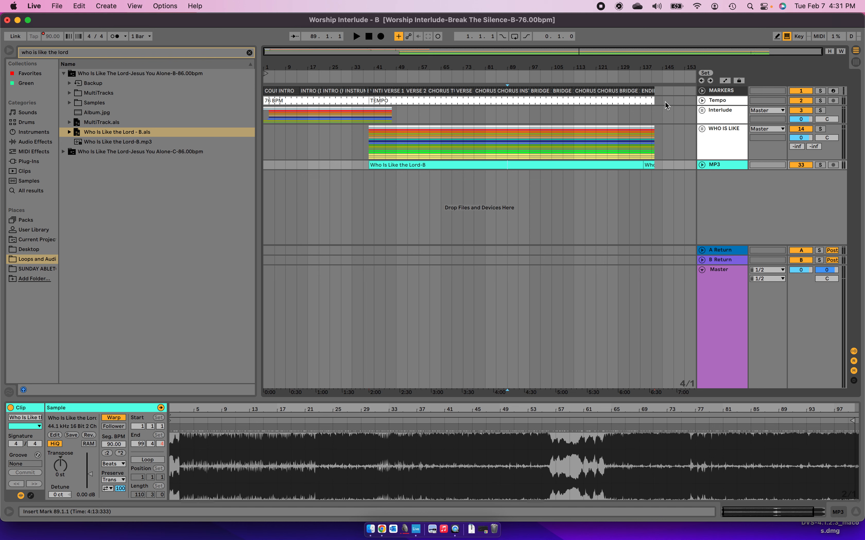
Step: Insert an empty MIDI clip on the MARKERS track from the end of the last ENDING clip to 171.1.1
scroll(665, 102, "up", 5)
scroll(665, 102, "right", 5)
left_click(526, 92)
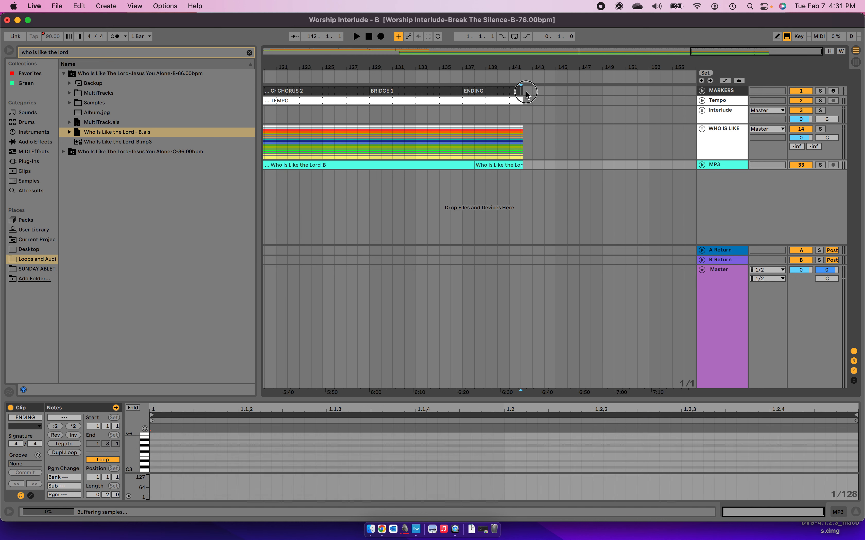
left_click_drag(526, 94, 674, 81)
scroll(553, 100, "up", 5)
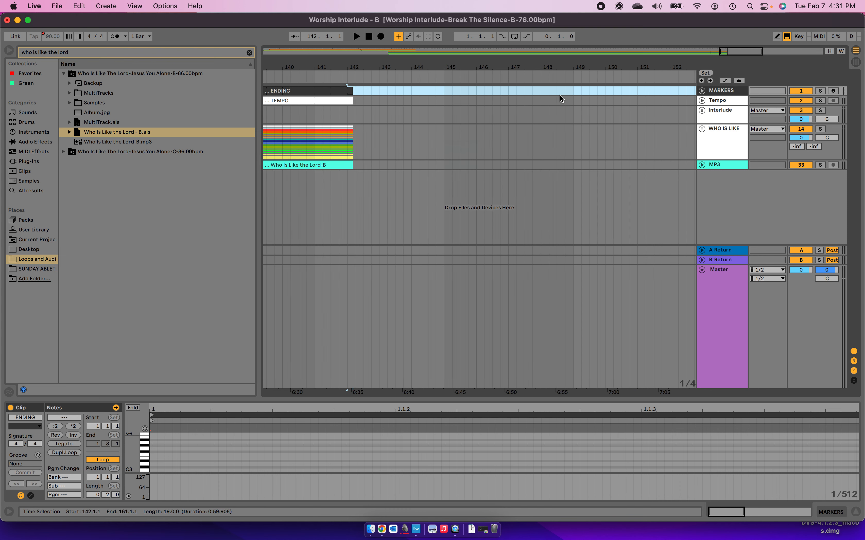
scroll(543, 99, "down", 5)
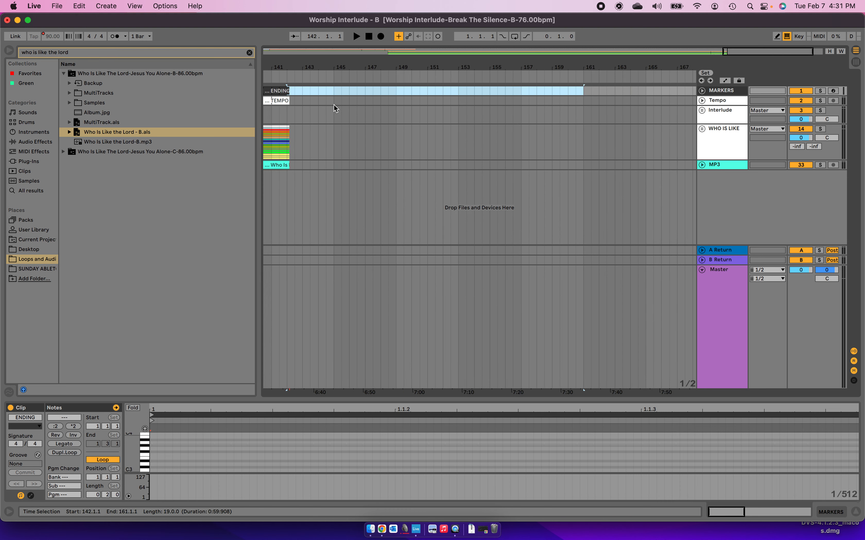
left_click(290, 91)
left_click_drag(290, 93, 600, 73)
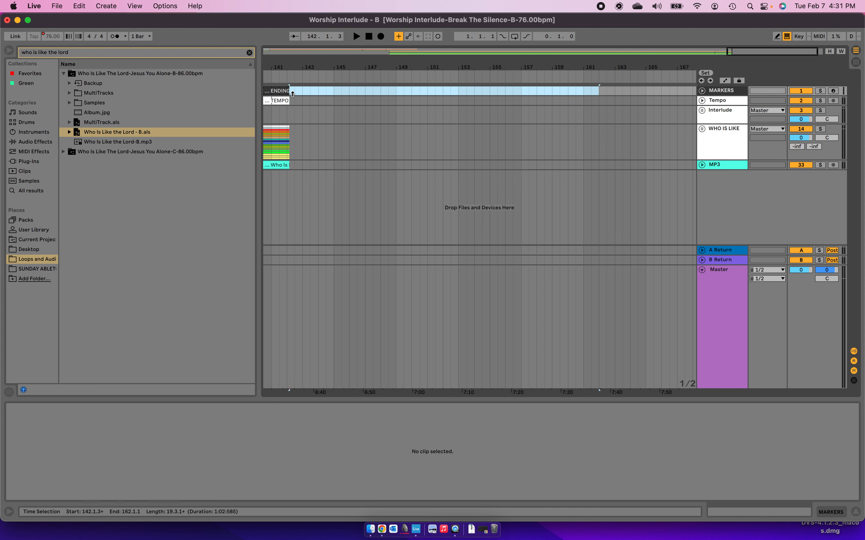
left_click(290, 91)
left_click_drag(290, 92, 656, 83)
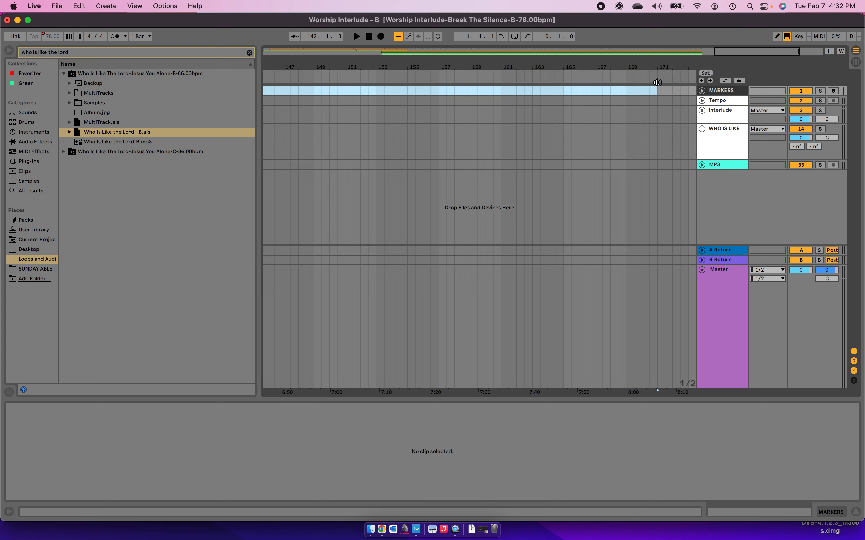
key("super+shift+m")
Step: Rename the new clip on the MARKERS track as WELCOME 1 and color it pale yellow
scroll(448, 130, "down", 3)
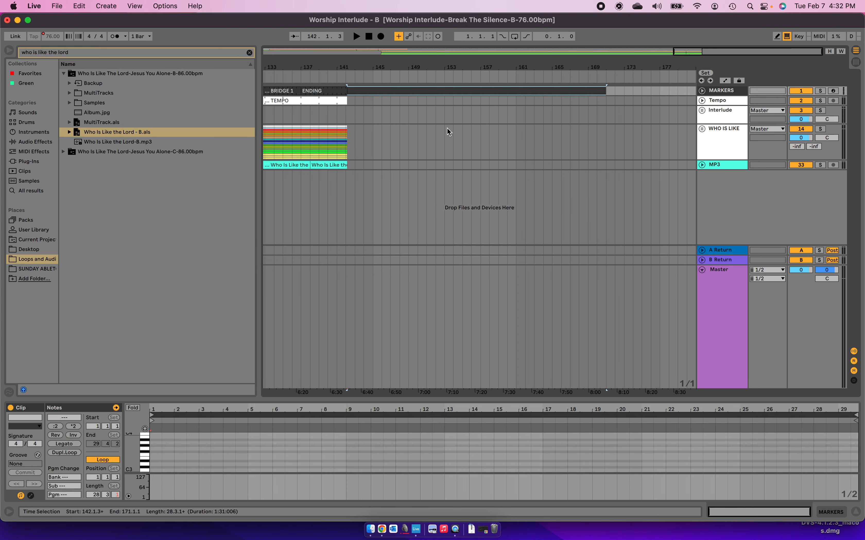
right_click(418, 92)
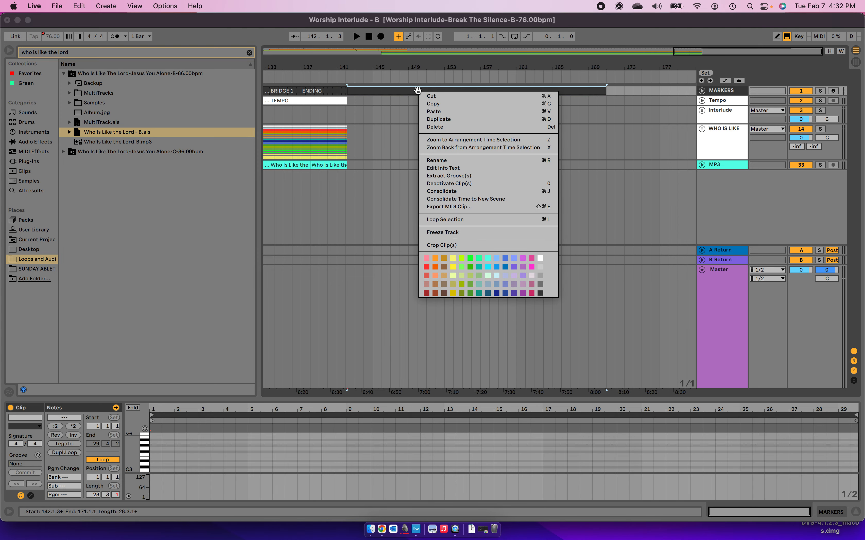
left_click(444, 163)
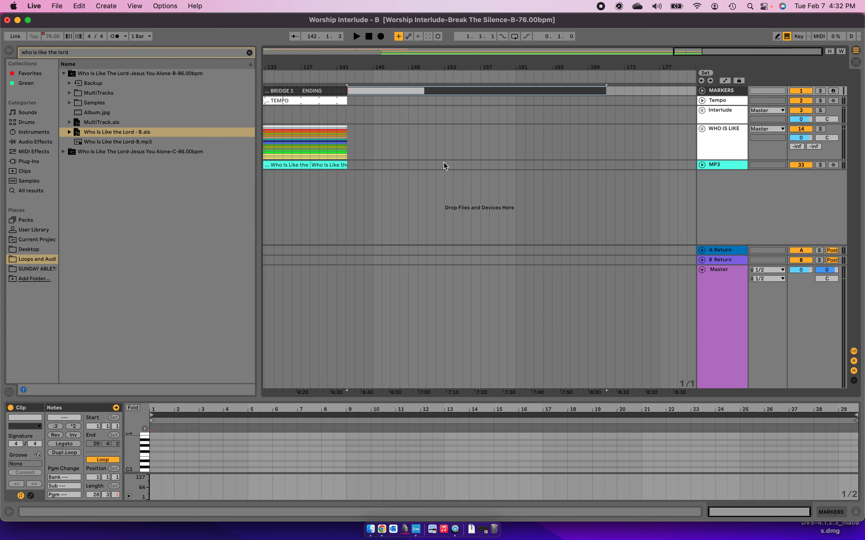
type("W")
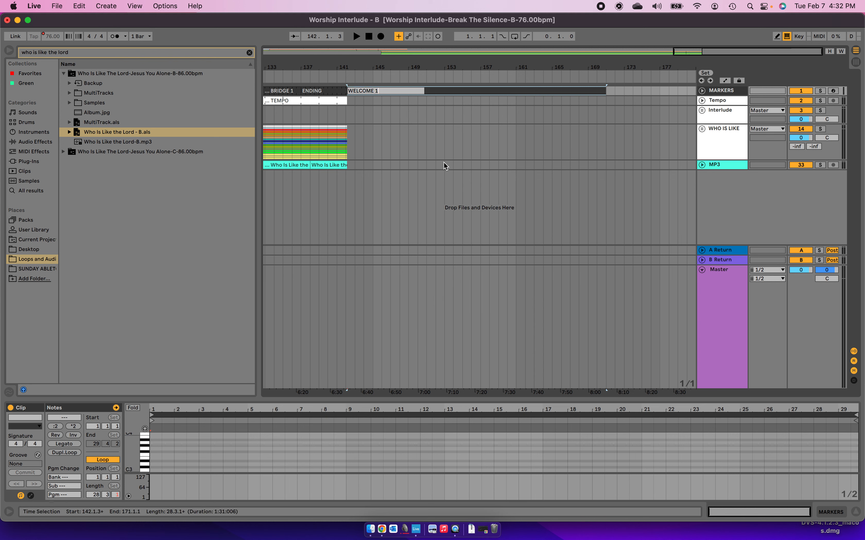
type("ELCOME 1")
key("Return")
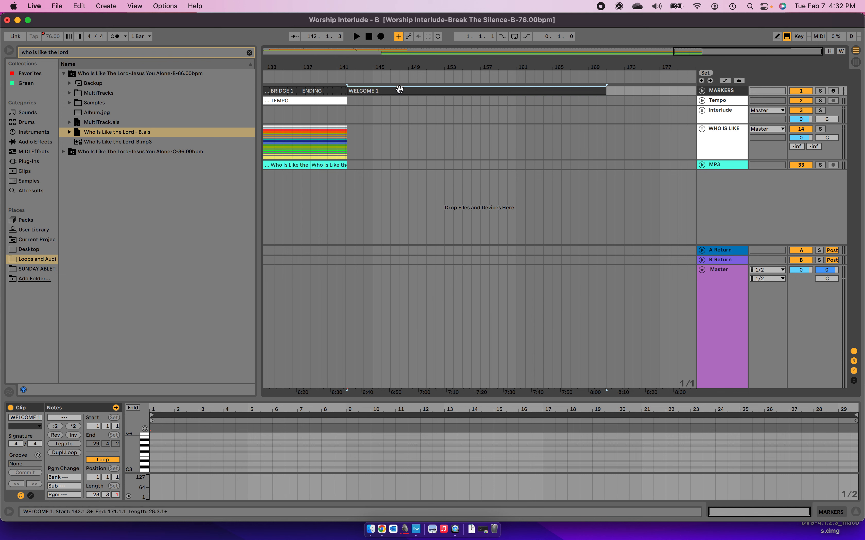
right_click(400, 89)
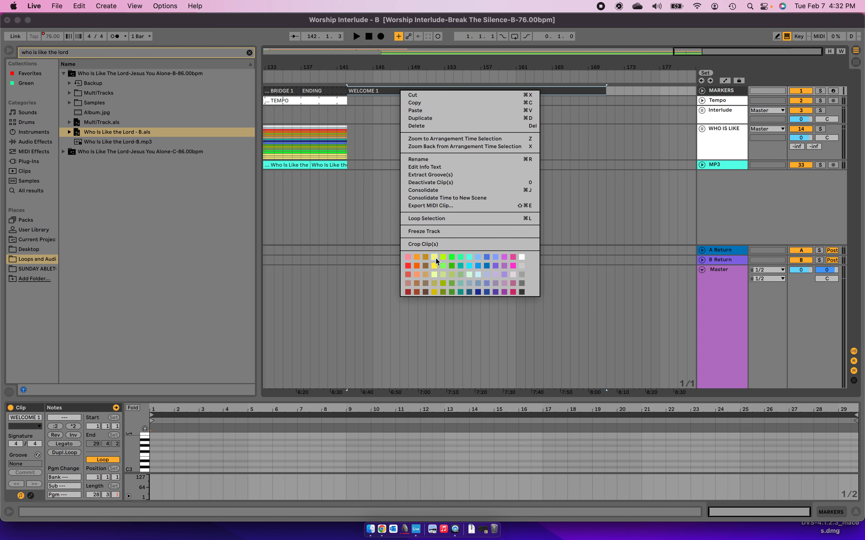
left_click(434, 275)
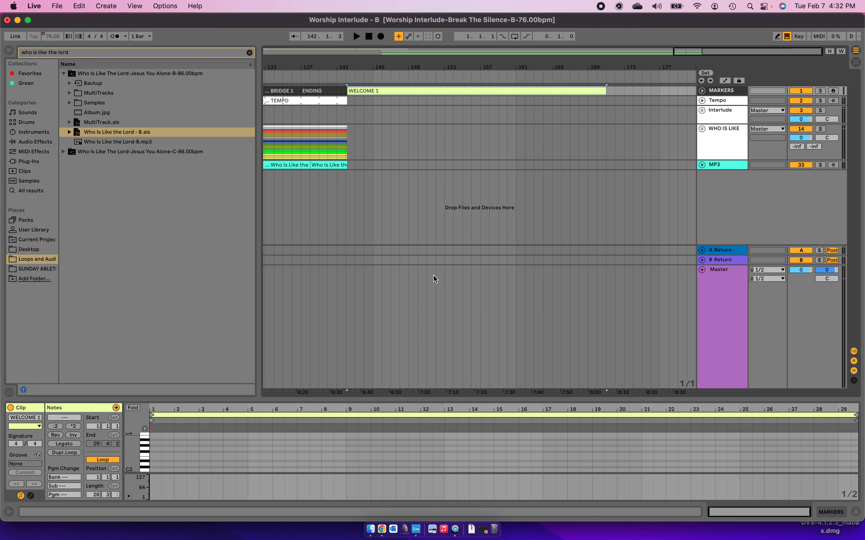
Step: Look over the final marker sections and set the insert mark at 171.1.1, where the WELCOME 1 clip ends
key("w")
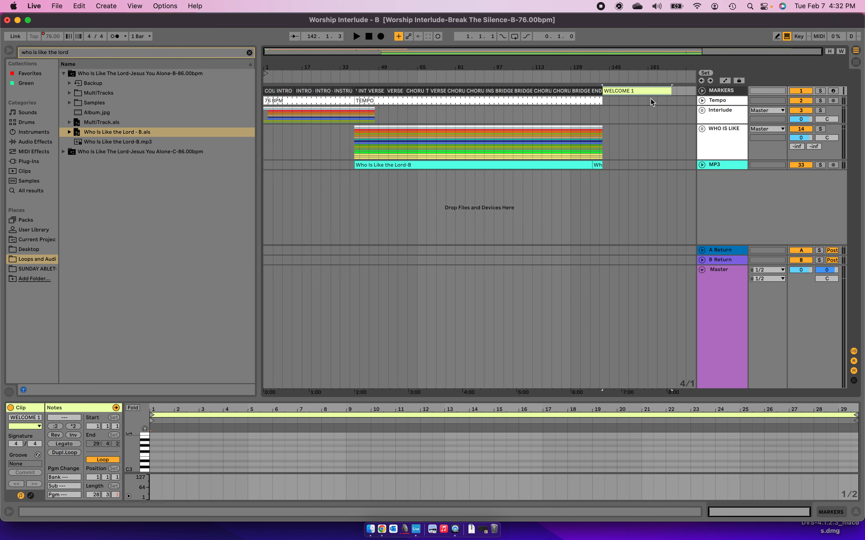
left_click(595, 92)
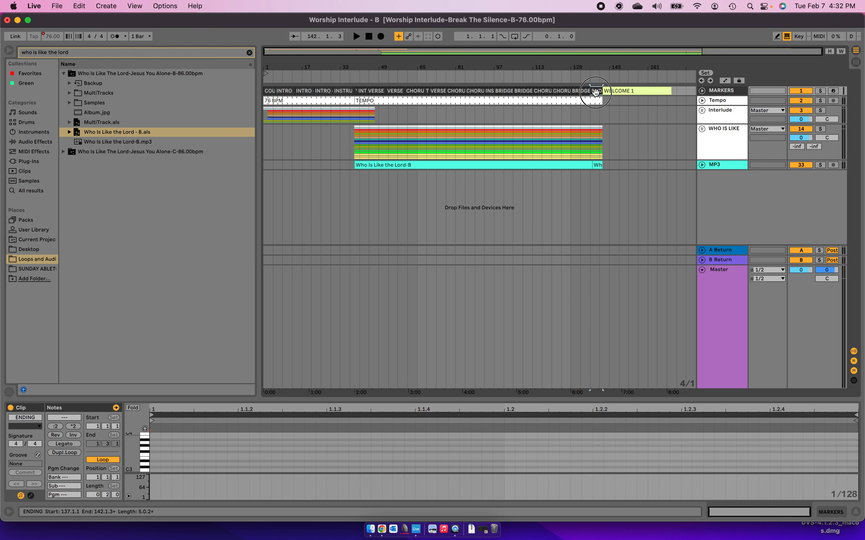
left_click(584, 92)
left_click(560, 91)
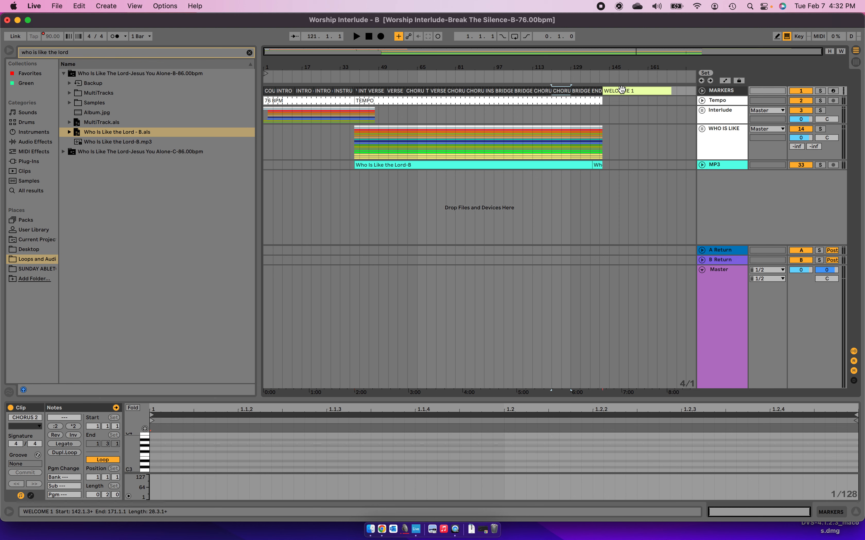
left_click(610, 90)
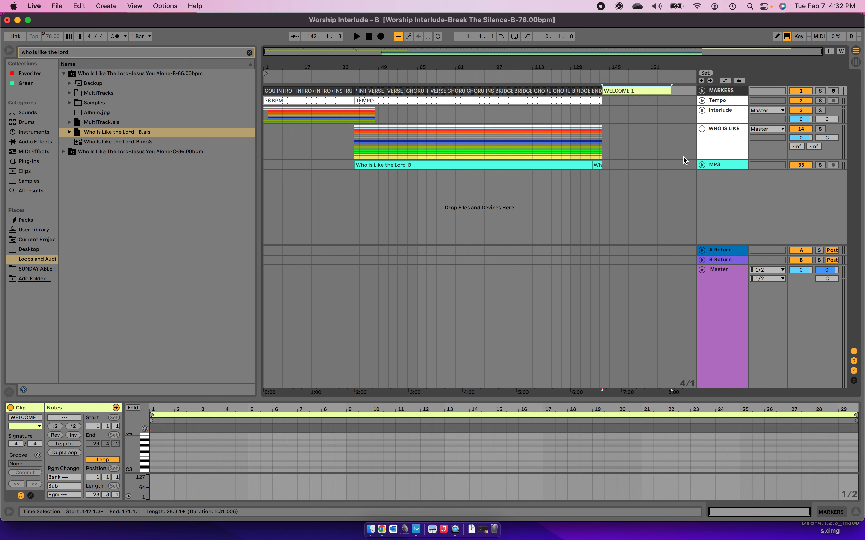
key("z")
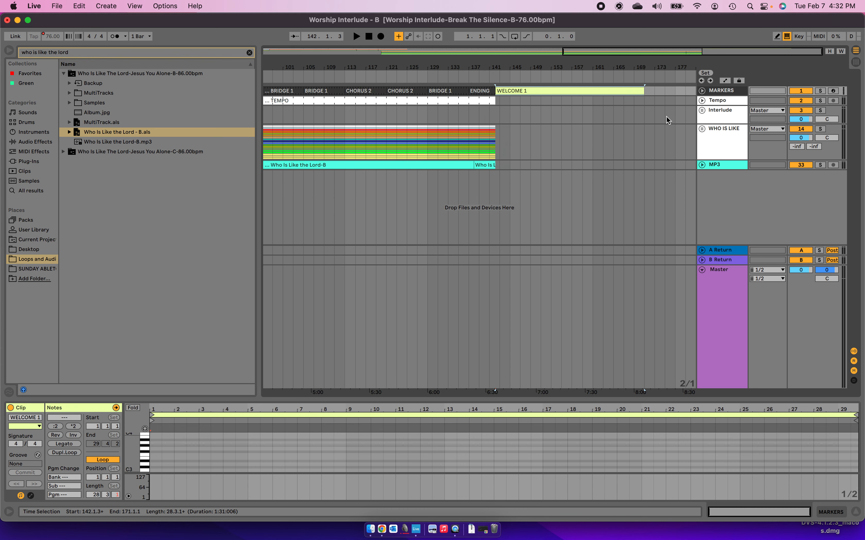
left_click(645, 167)
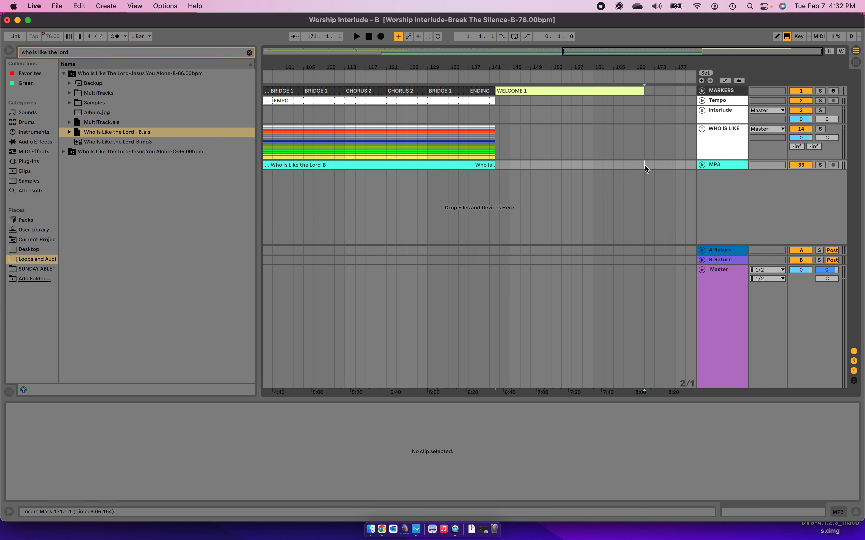
key("x")
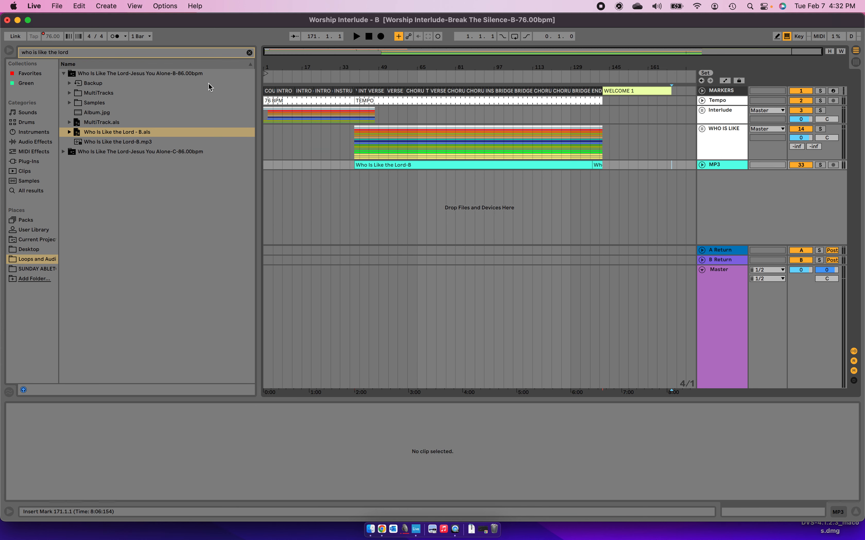
Step: Search the browser for 1,000 NAMES and expand the 1,000 Names-1,000 Names-C-132.00bpm project folder
double_click(158, 53)
triple_click(153, 53)
type("1,")
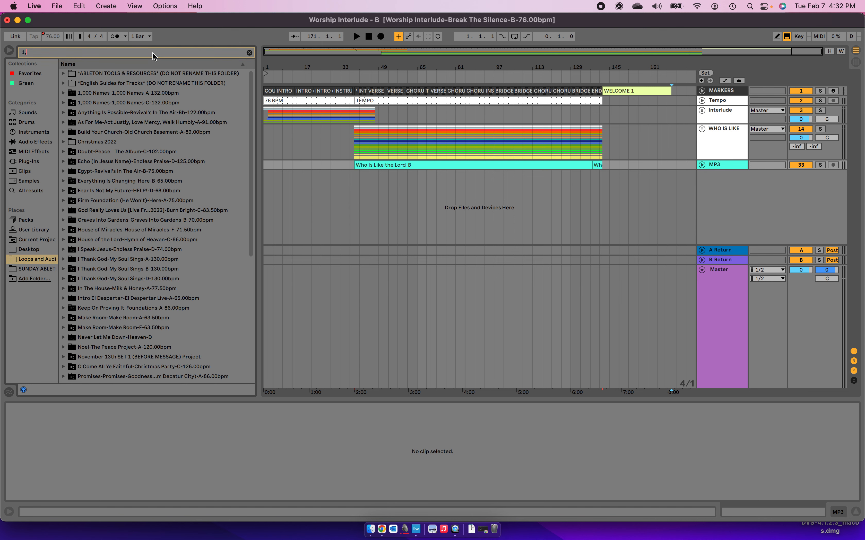
type("000 NAMES")
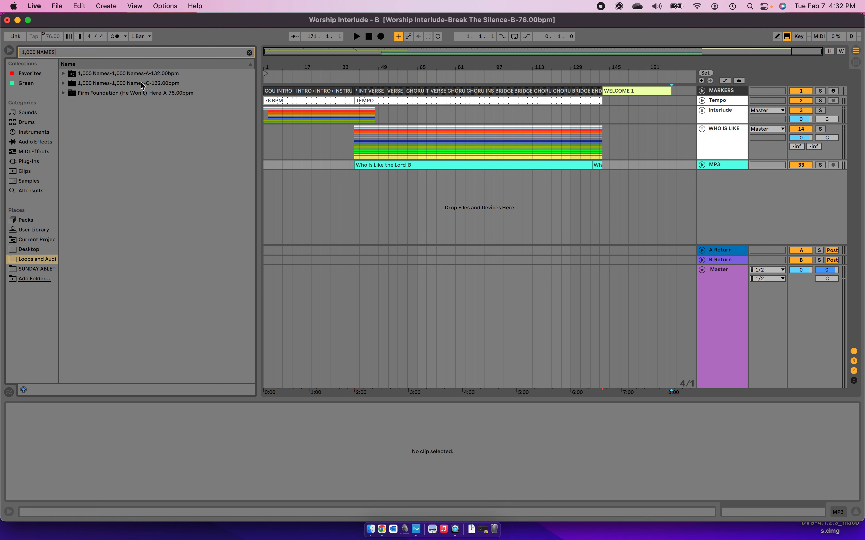
left_click(64, 83)
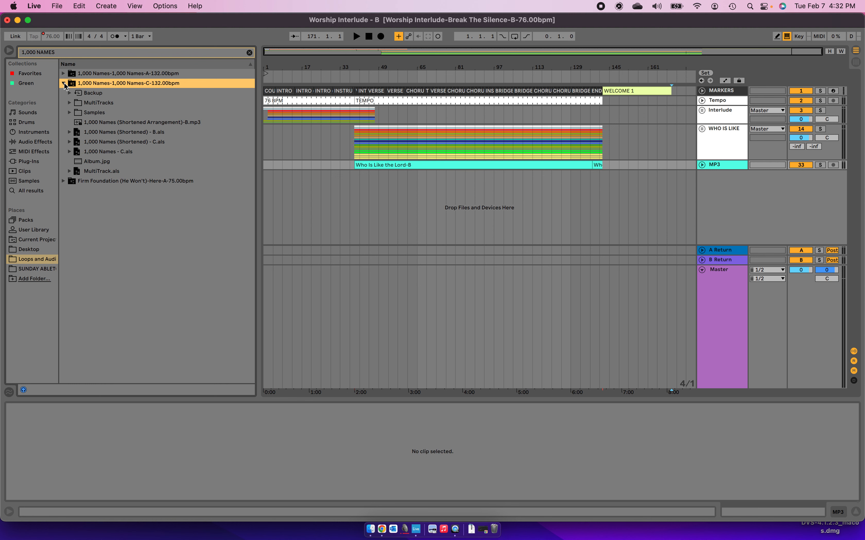
Step: Add 1,000 Names (Shortened) - B.als to the arrangement below the MP3 track and fold its 1,000 Names group
left_click(156, 132)
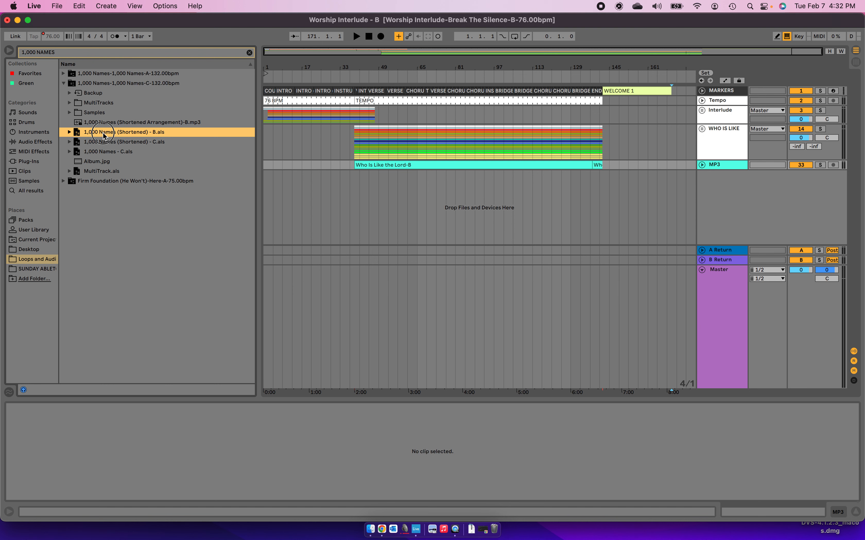
left_click_drag(103, 132, 296, 197)
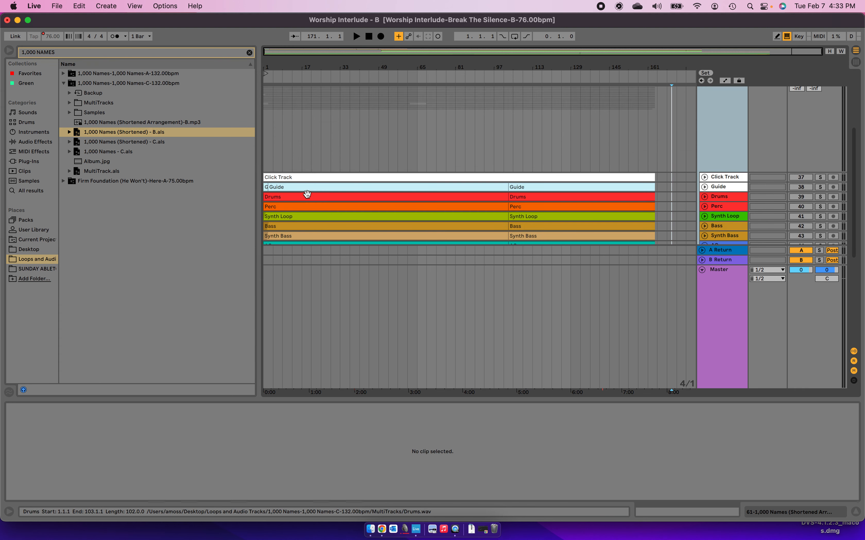
left_click(701, 167)
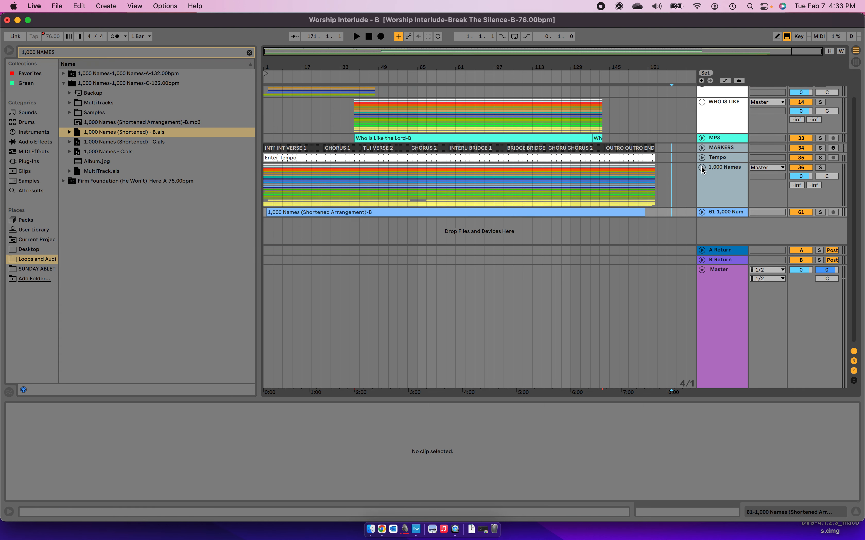
Step: Cut all the 1,000 Names clips, including markers, tempo and MP3, and set the insert mark at 171.1.1, where WELCOME 1 ends
left_click_drag(687, 213, 217, 146)
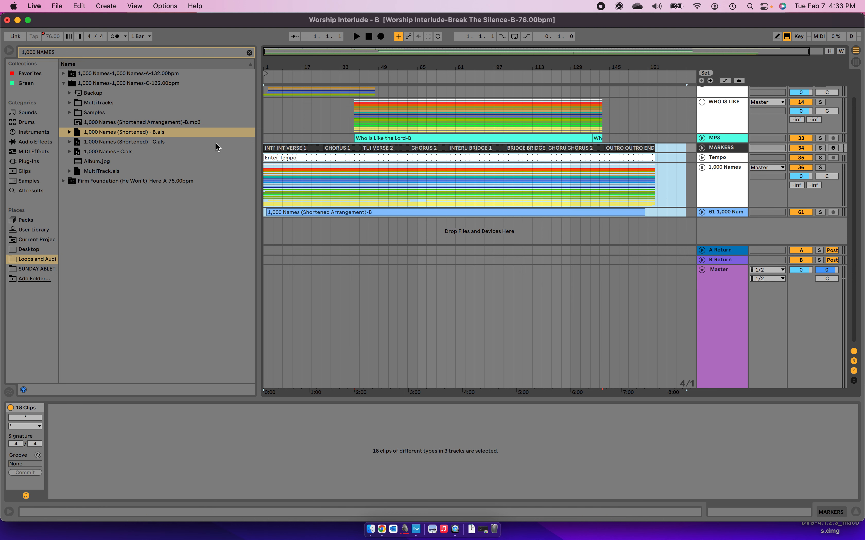
key("Delete")
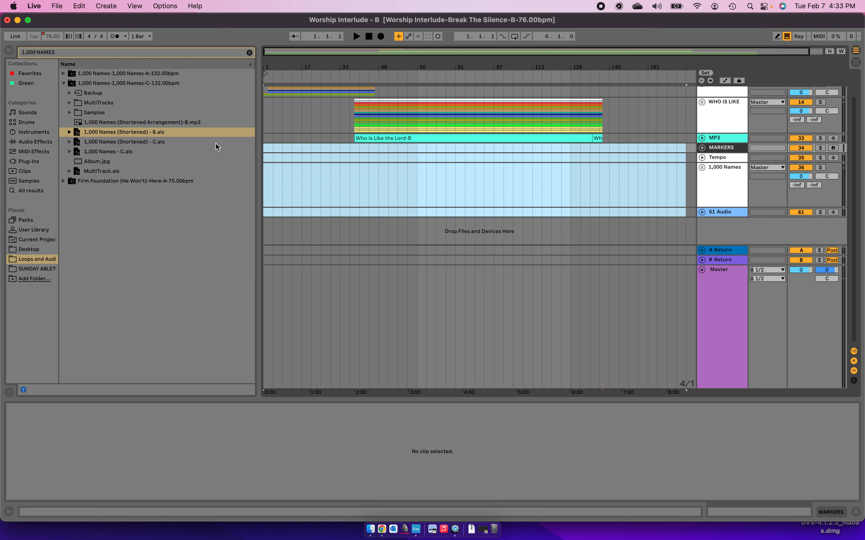
scroll(626, 182, "right", 1)
scroll(665, 188, "up", 2)
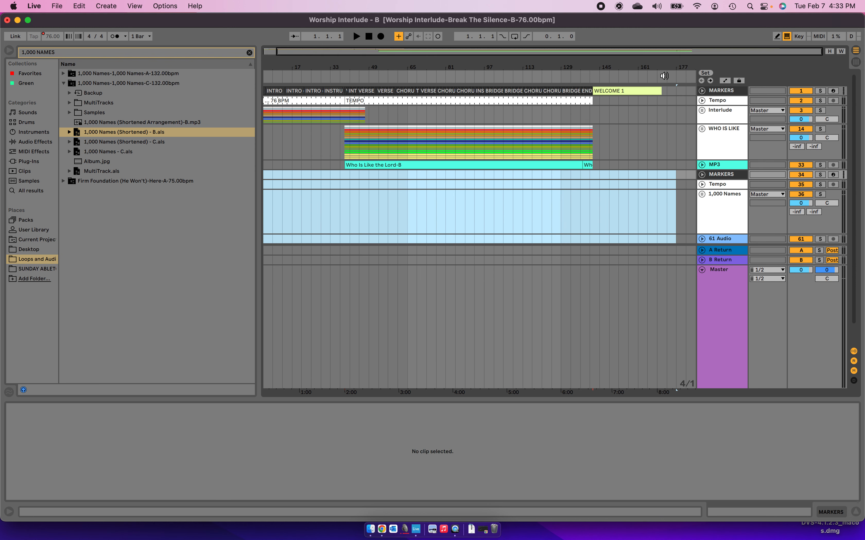
left_click(663, 90)
scroll(662, 89, "up", 5)
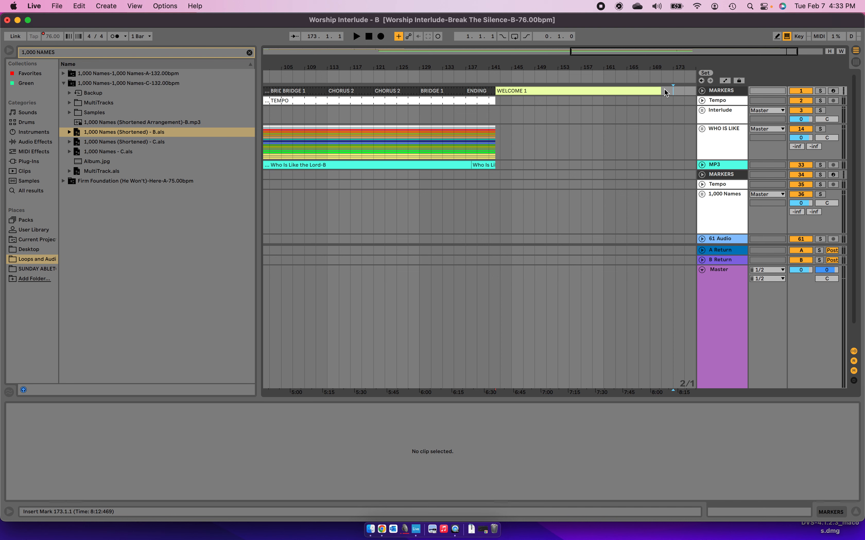
left_click(663, 89)
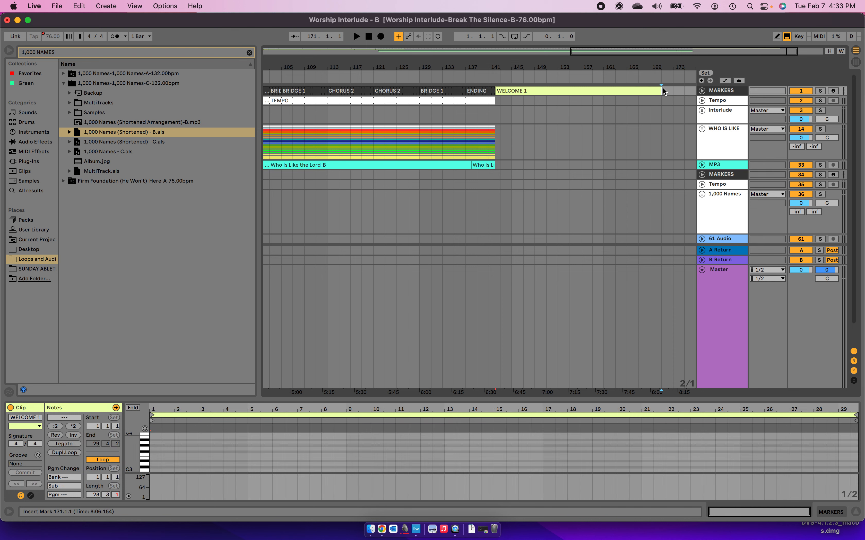
Step: Try pasting the 1,000 Names clips at 171.1.1 starting from the MP3 track, and undo the paste
left_click(661, 176)
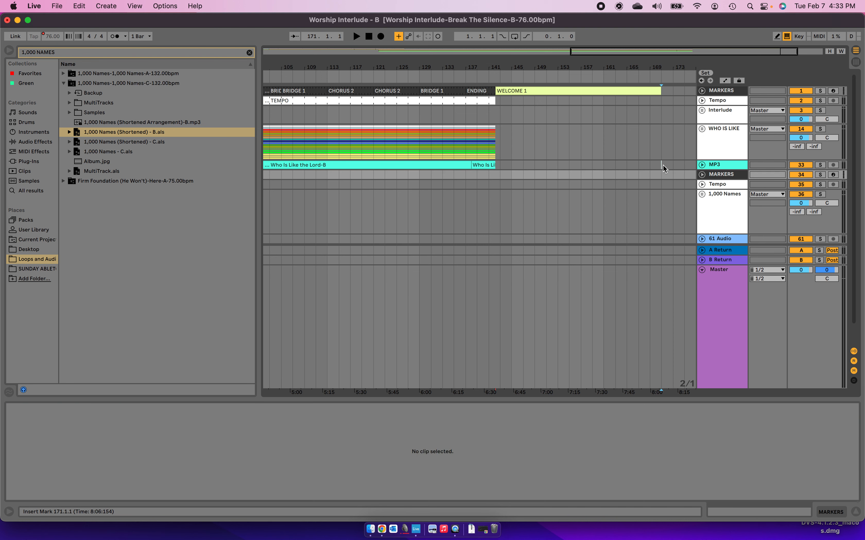
left_click(662, 166)
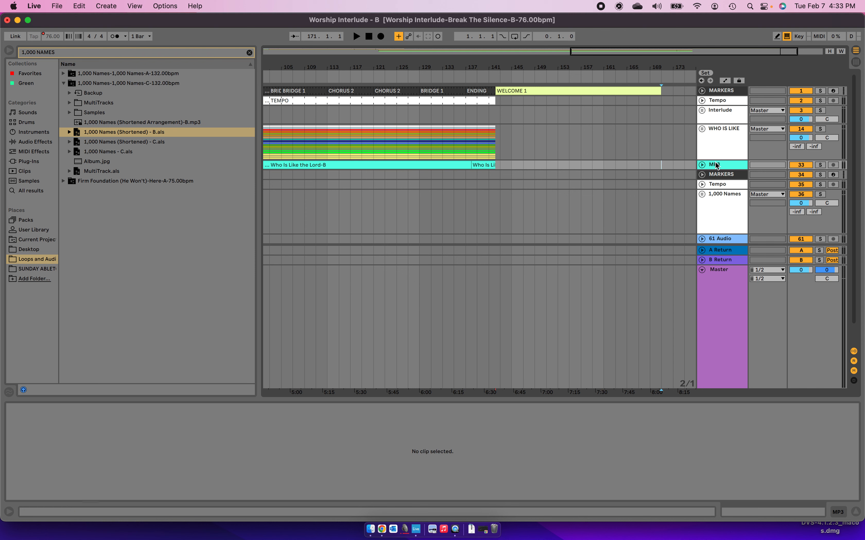
left_click(659, 172)
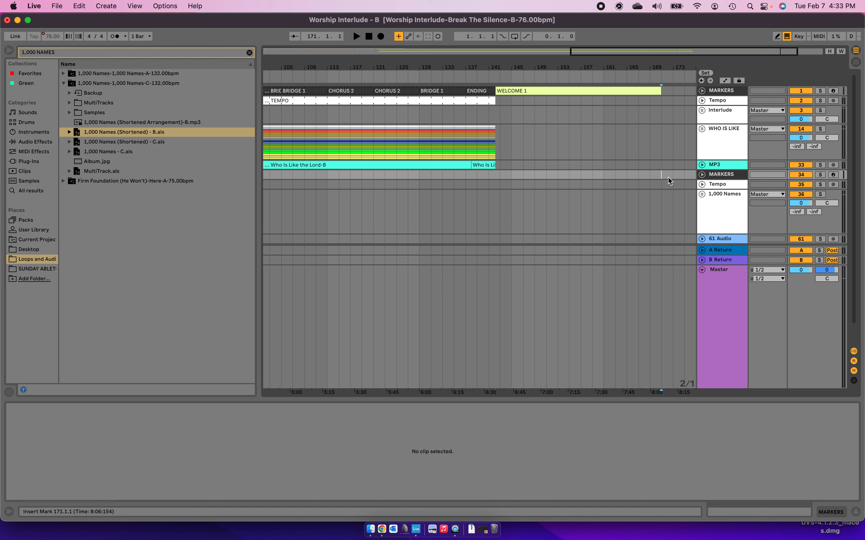
left_click(668, 164)
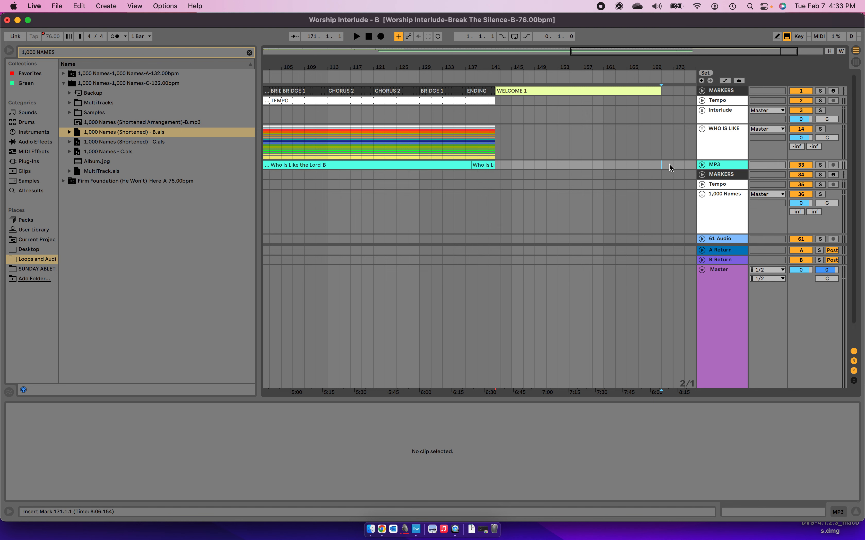
key("super+v")
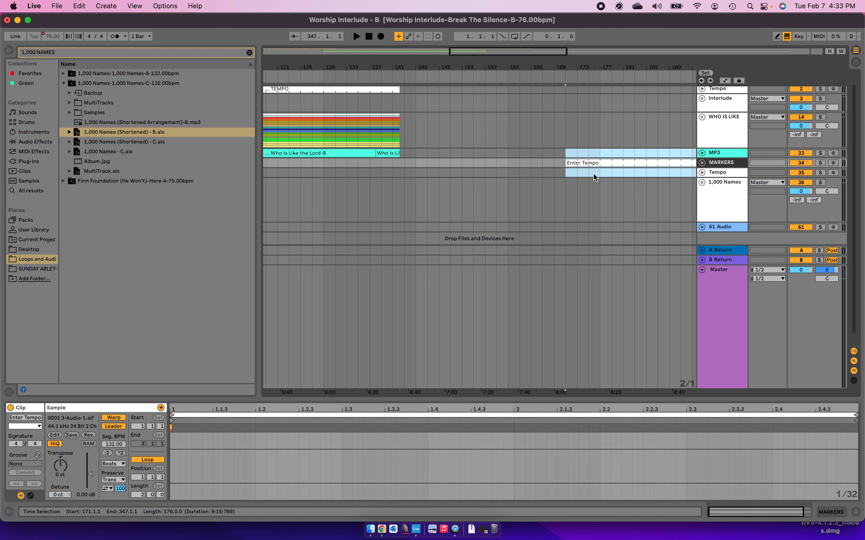
key("super+z")
Step: Paste the 1,000 Names clips at 171.1.1 starting from the lower MARKERS track
left_click(563, 165)
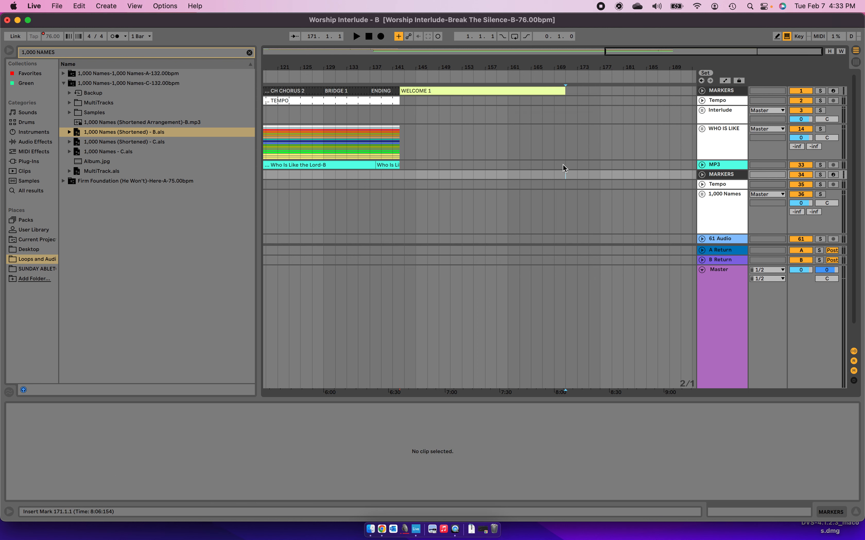
scroll(562, 164, "up", 1)
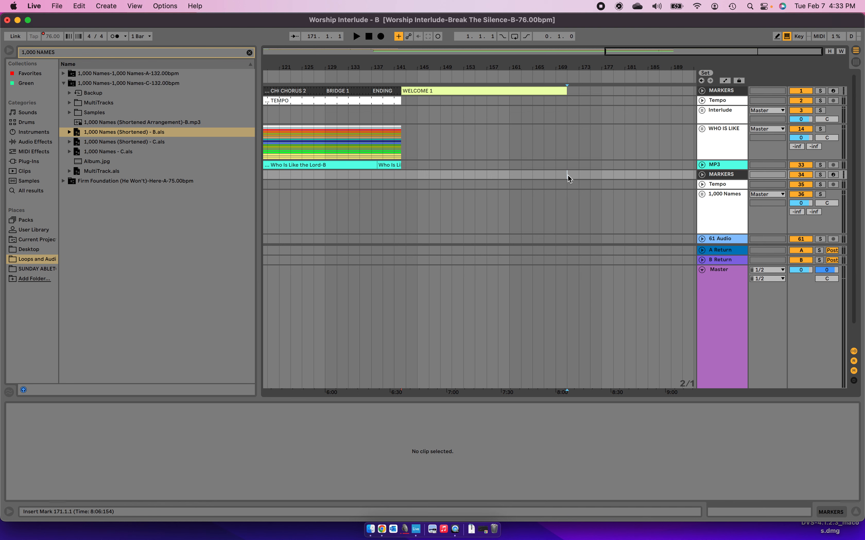
key("super+v")
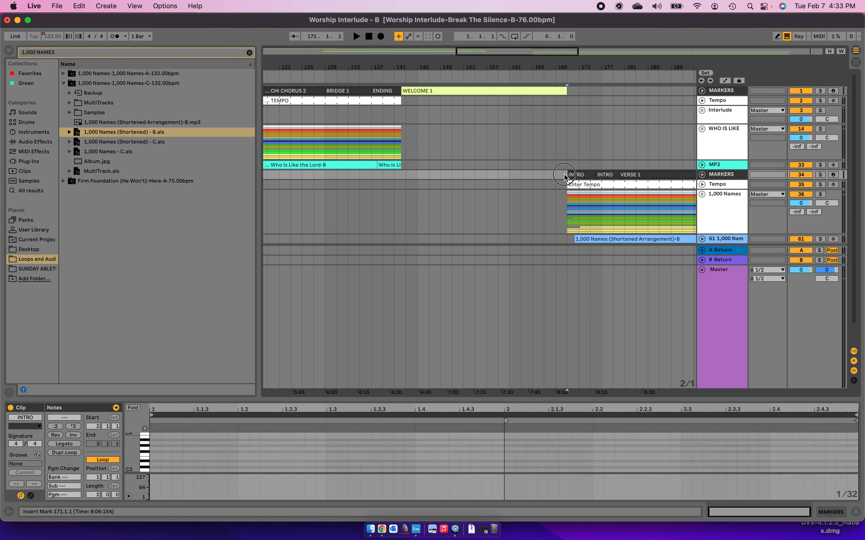
Step: Play the pasted song briefly, unfold the 1,000 Names group and activate its Click Track and Guide tracks
key("space")
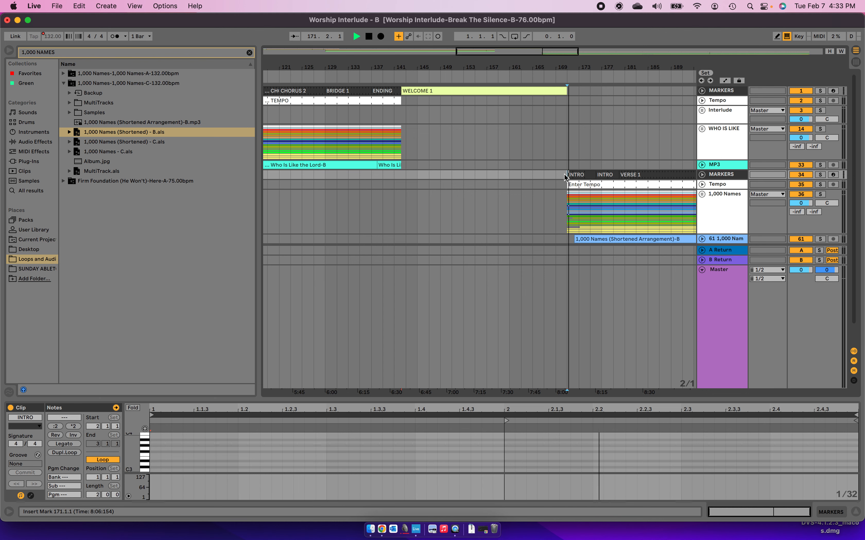
scroll(568, 176, "down", 1)
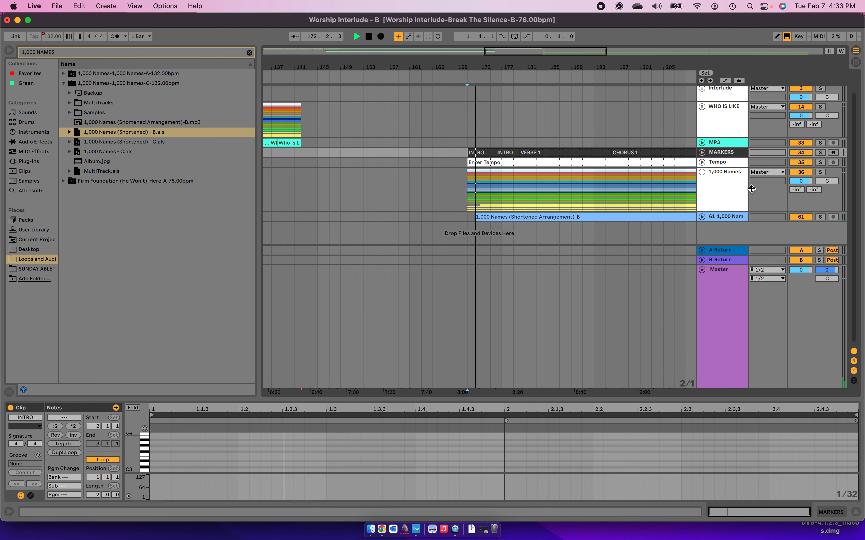
left_click(702, 172)
scroll(701, 172, "down", 10)
key("space")
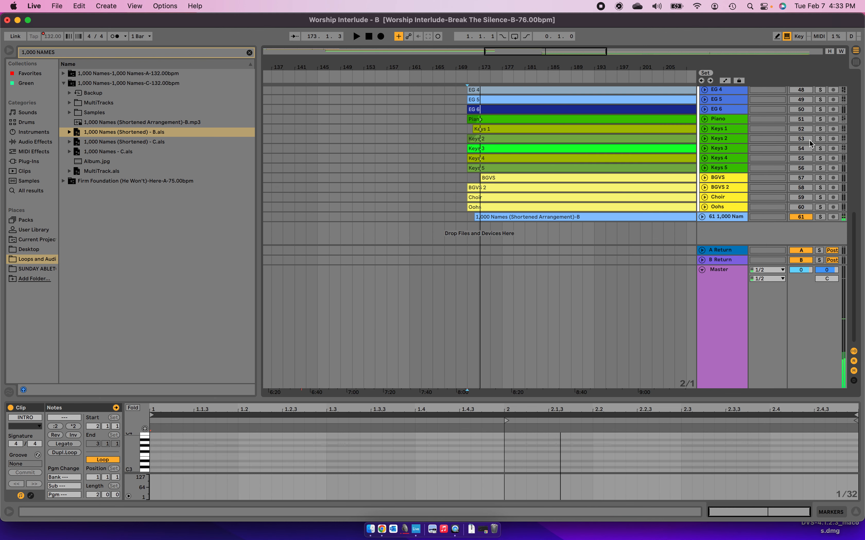
scroll(810, 141, "up", 7)
scroll(800, 168, "up", 1)
left_click(802, 150)
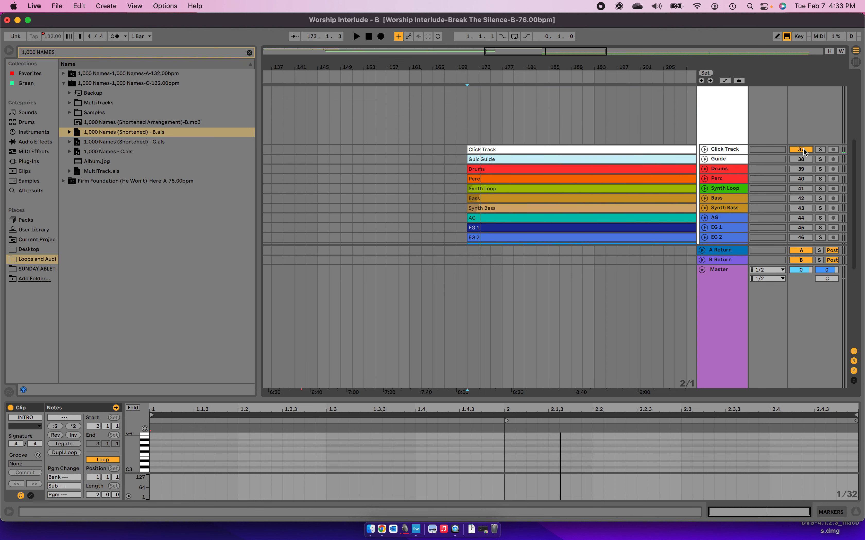
left_click(802, 159)
Step: Play 1,000 Names from 171.1.1 to check the click and guide, and fold the 1,000 Names group
left_click(470, 119)
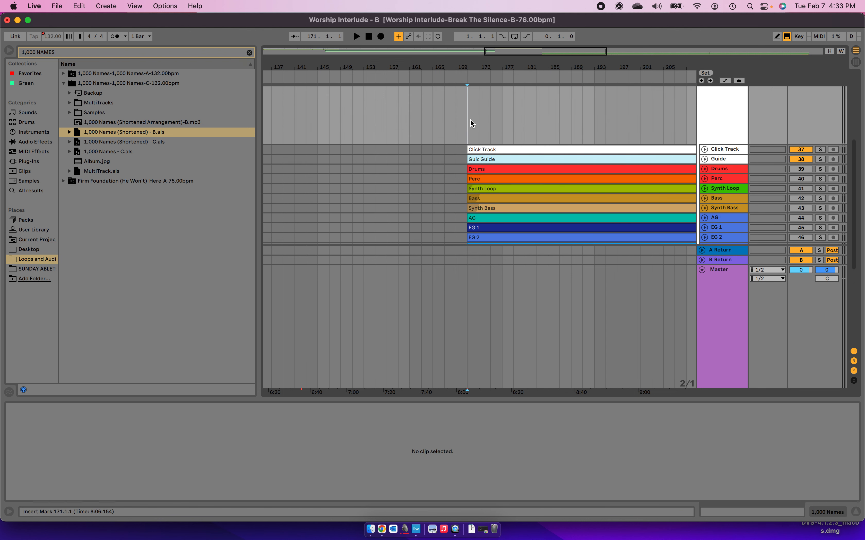
scroll(470, 119, "up", 5)
key("space")
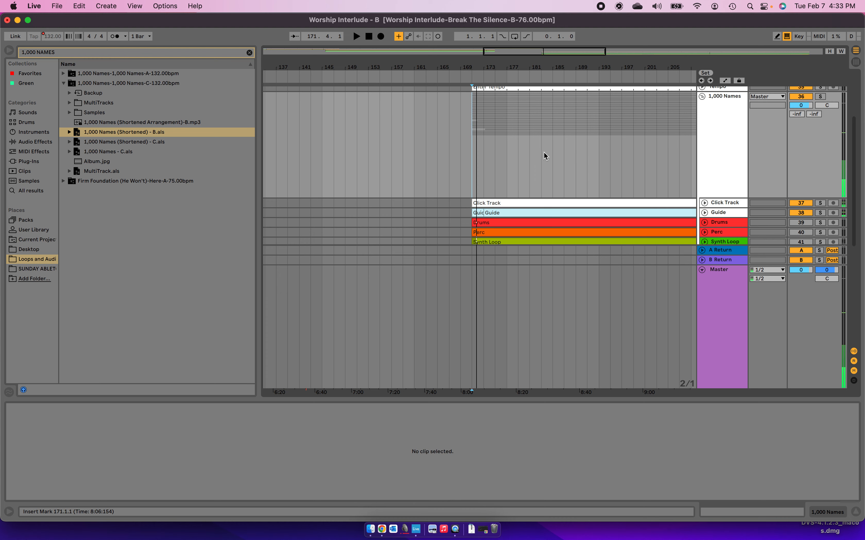
scroll(543, 151, "up", 5)
left_click(702, 194)
key("w")
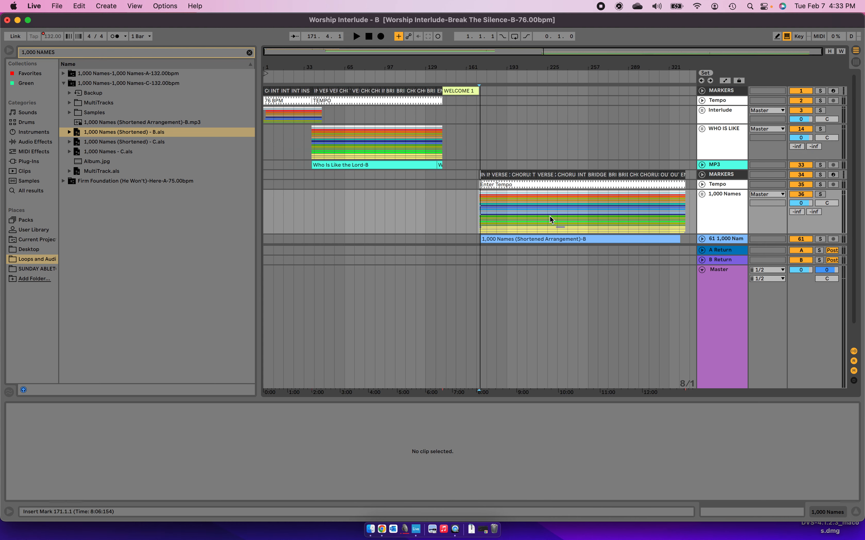
Step: Move the 1,000 Names marker and tempo clips between 171.1.1 and 353.1.1 up to the first MARKERS and Tempo tracks
scroll(550, 215, "down", 3)
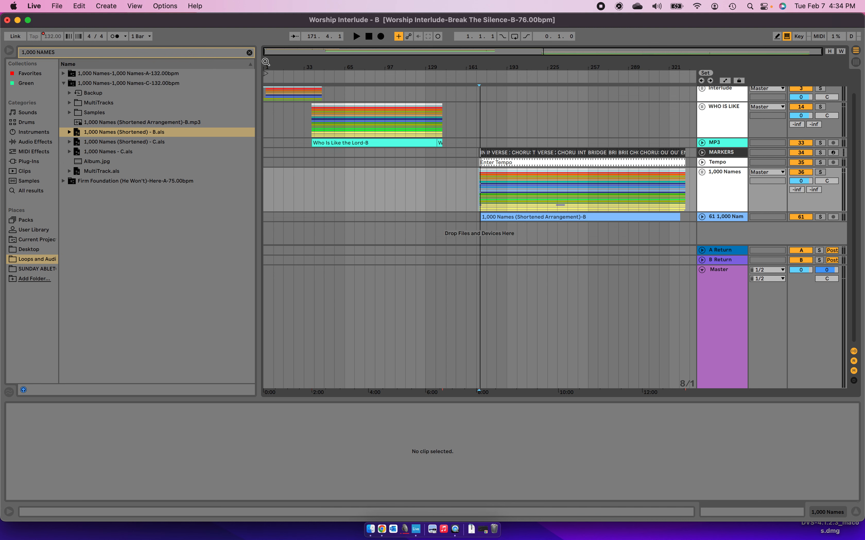
left_click_drag(693, 163, 483, 154)
scroll(483, 154, "up", 10)
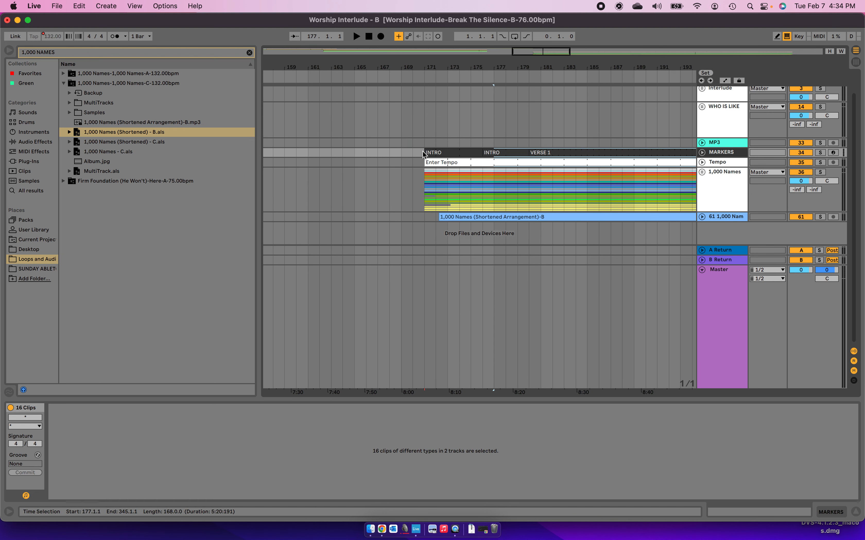
left_click_drag(424, 152, 740, 165)
scroll(615, 167, "down", 8)
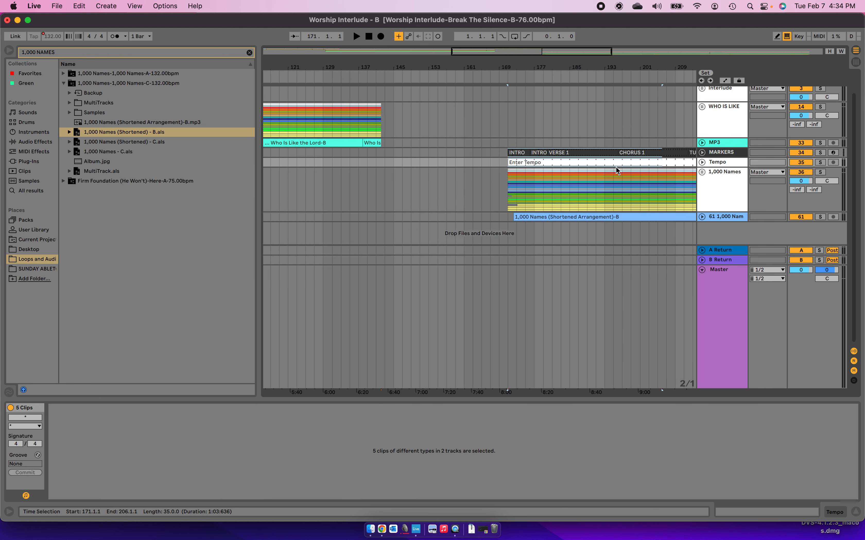
key("shift+Right")
key("shift+Right")
key("shift+Right")
key("shift+Right")
key("shift+Right")
key("shift+Right")
key("shift+Right")
key("shift+Right")
key("shift+Right")
key("shift+Right")
key("shift+Right")
key("shift+Right")
key("shift+Right")
key("shift+Right")
key("shift+Right")
key("shift+Right")
key("shift+Right")
key("shift+Right")
key("shift+Right")
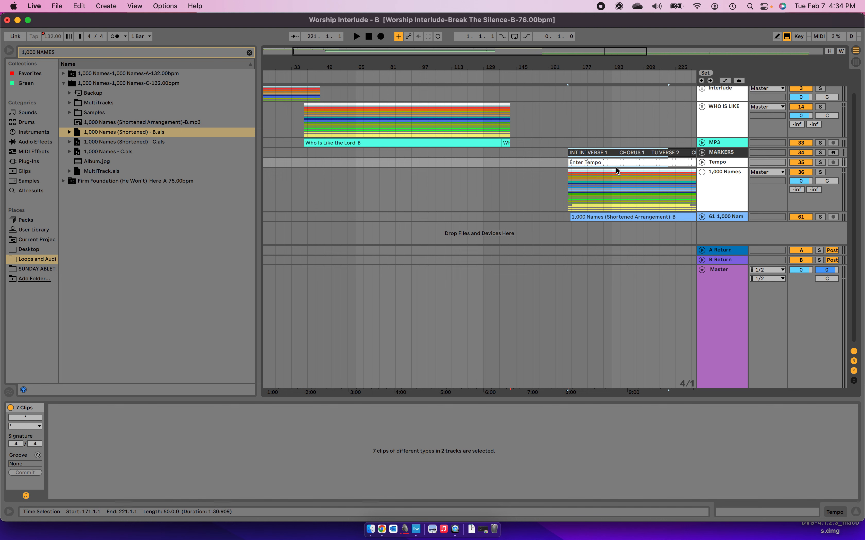
key("shift+Right")
key("shift+Right")
key("shift+Right")
key("shift+Right")
key("shift+Right")
key("shift+Right")
key("shift+Right")
key("shift+Right")
key("shift+Right")
key("shift+Right")
key("shift+Right")
key("shift+Right")
key("shift+Right")
key("shift+Right")
key("shift+Right")
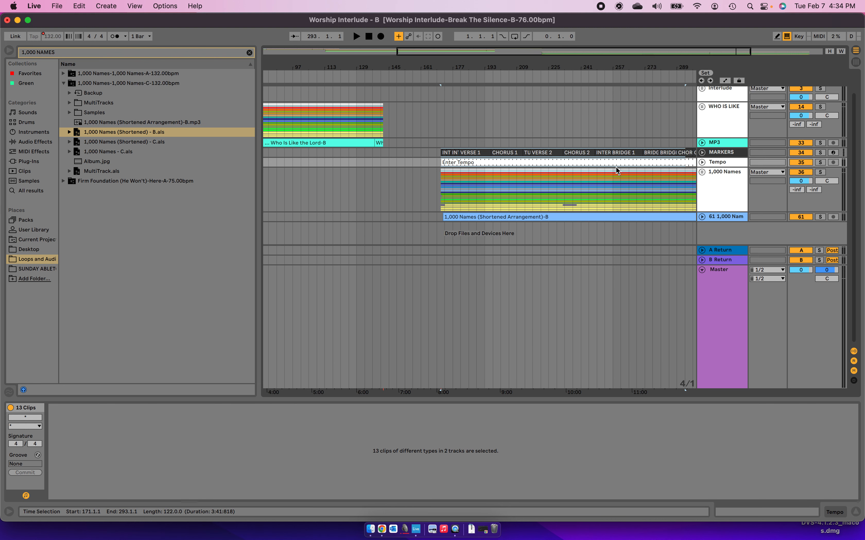
key("shift+Right")
key("shift+Right")
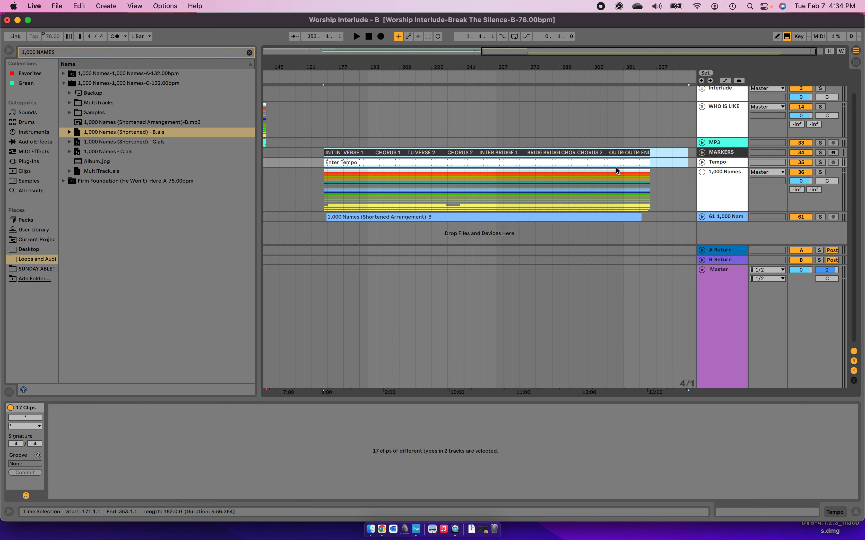
scroll(334, 168, "up", 2)
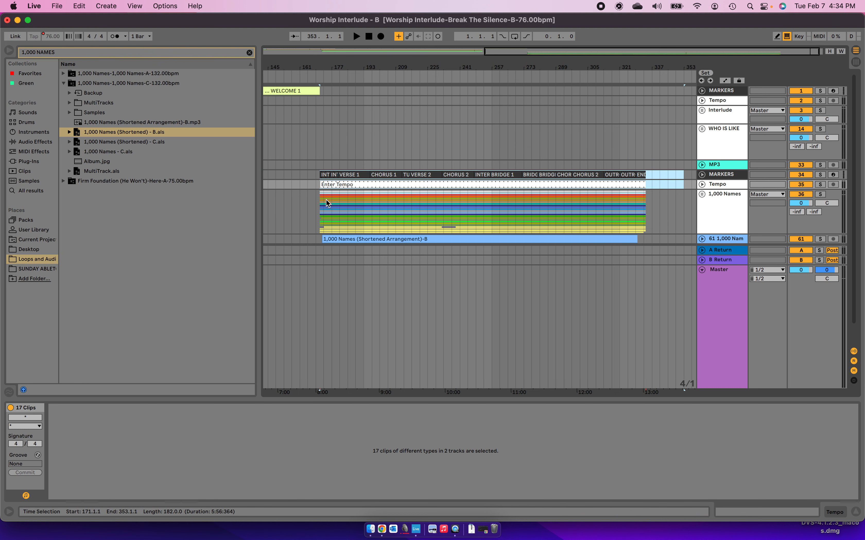
left_click_drag(326, 186, 317, 103)
Step: Play briefly from the 1,000 Names INTRO marker at 171.1.1 and view the whole arrangement
left_click(327, 92)
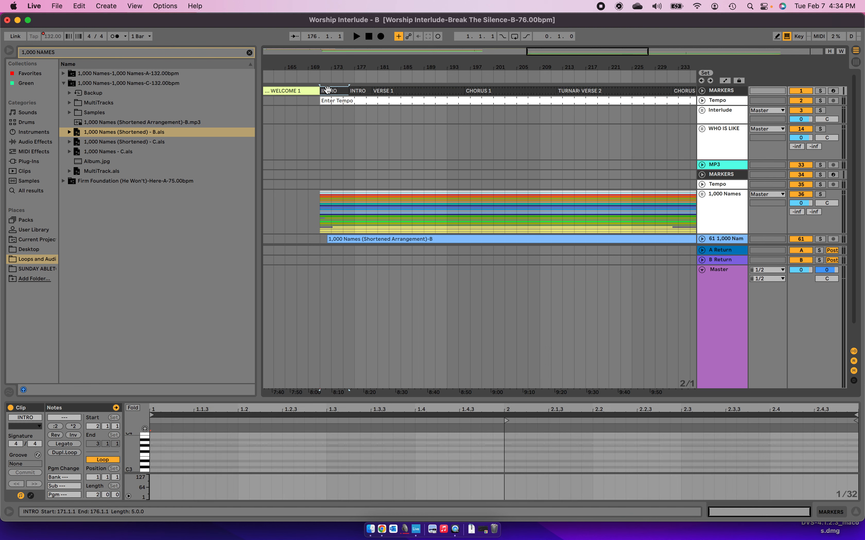
key("space")
key("space")
key("w")
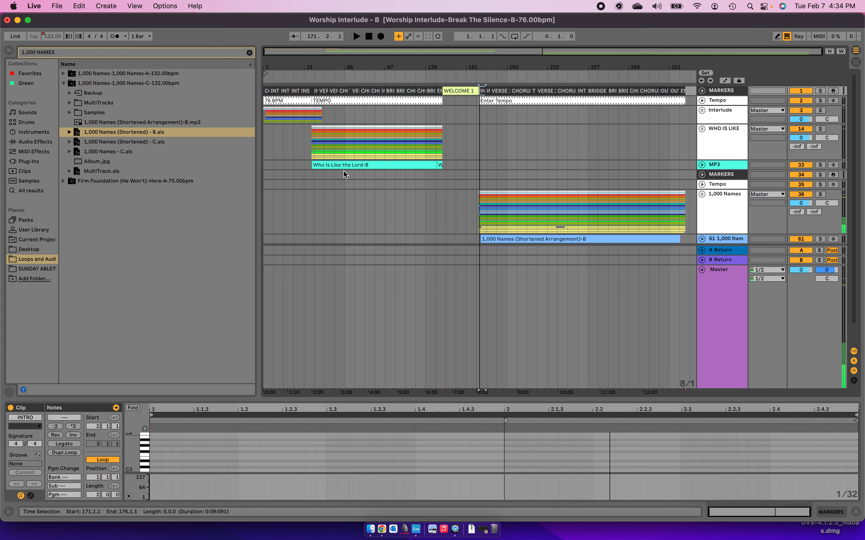
Step: Delete the emptied lower MARKERS and Tempo tracks above the 1,000 Names group
left_click(726, 177)
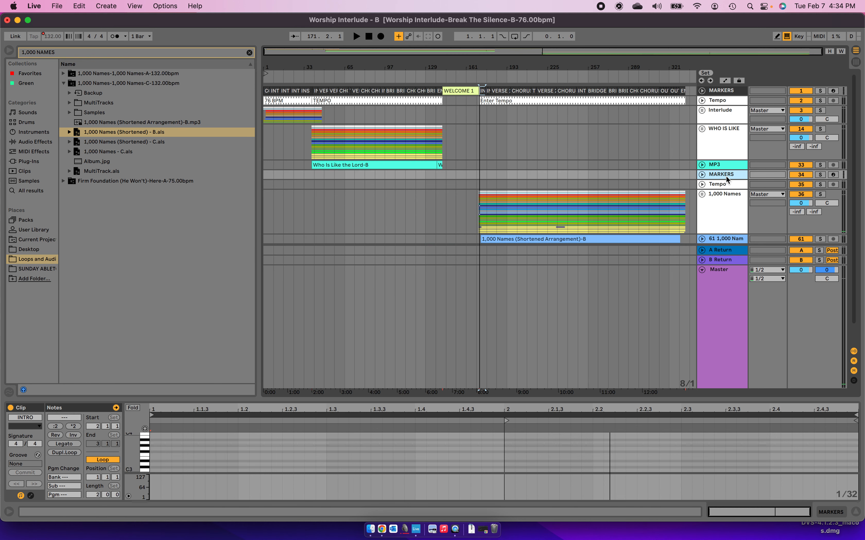
key("BackSpace")
key("BackSpace")
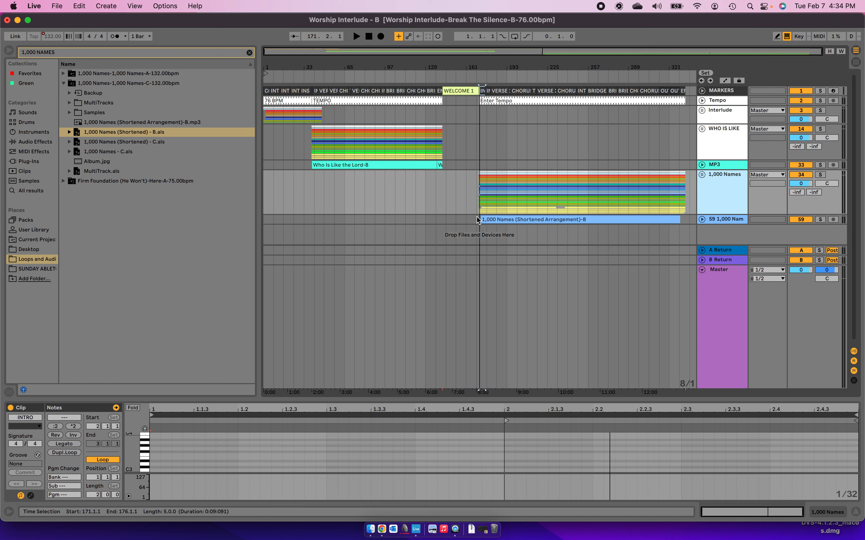
left_click(405, 207)
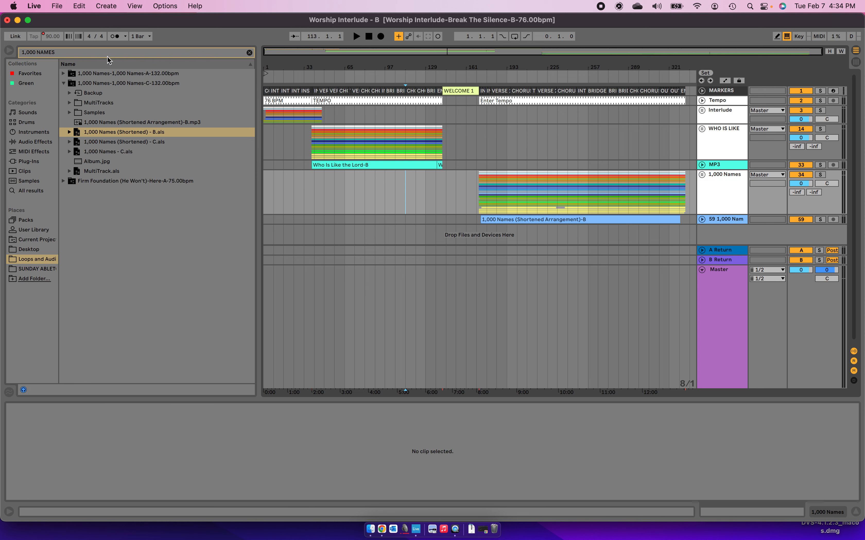
Step: Search the browser for EGYPT, expand the Egypt-Revival's In The Air-B-75.00bpm folder and select Egypt (Shortened) - B.als
left_click(76, 54)
type("EGYPT")
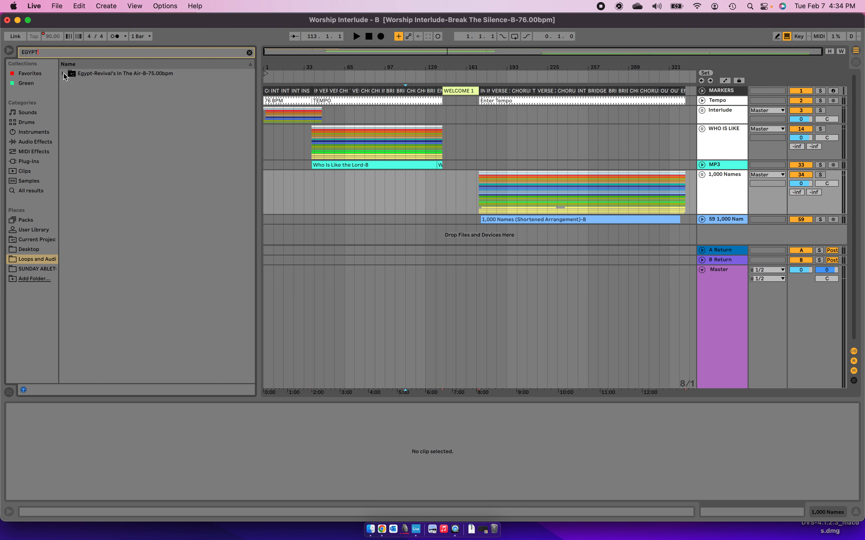
left_click(63, 74)
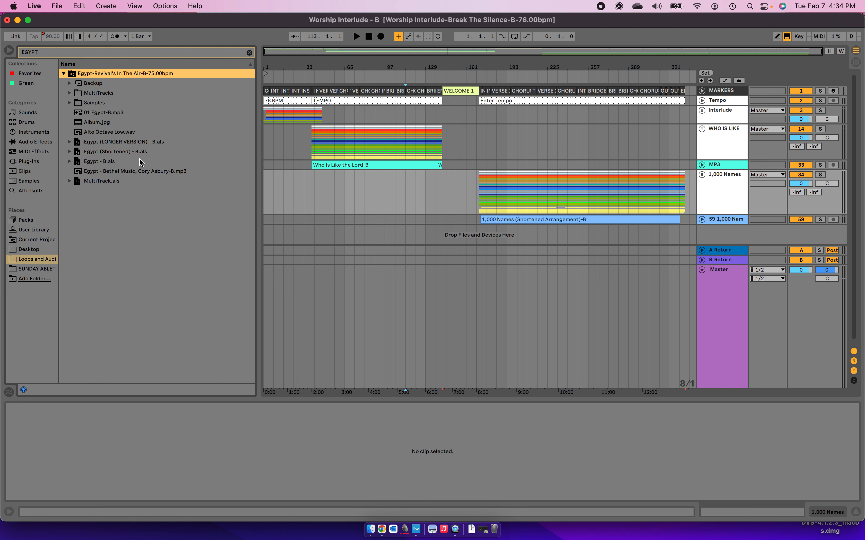
left_click(128, 153)
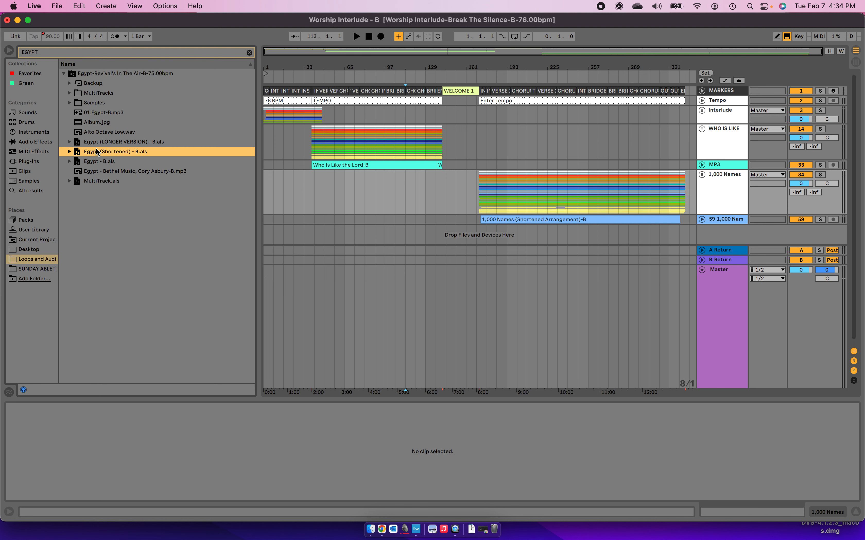
Step: Add Egypt (Shortened) - B.als to the arrangement below the 1,000 Names tracks and fold the EGYPT group
left_click_drag(96, 156, 281, 236)
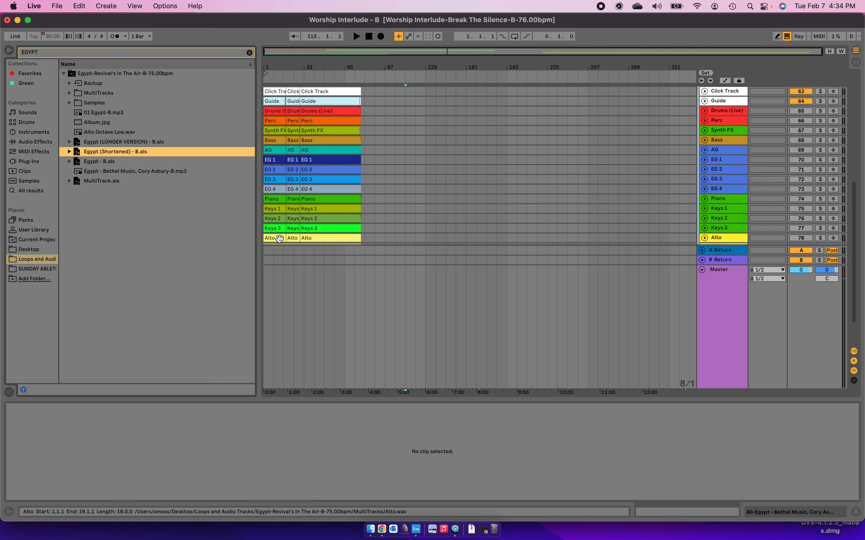
scroll(280, 239, "up", 5)
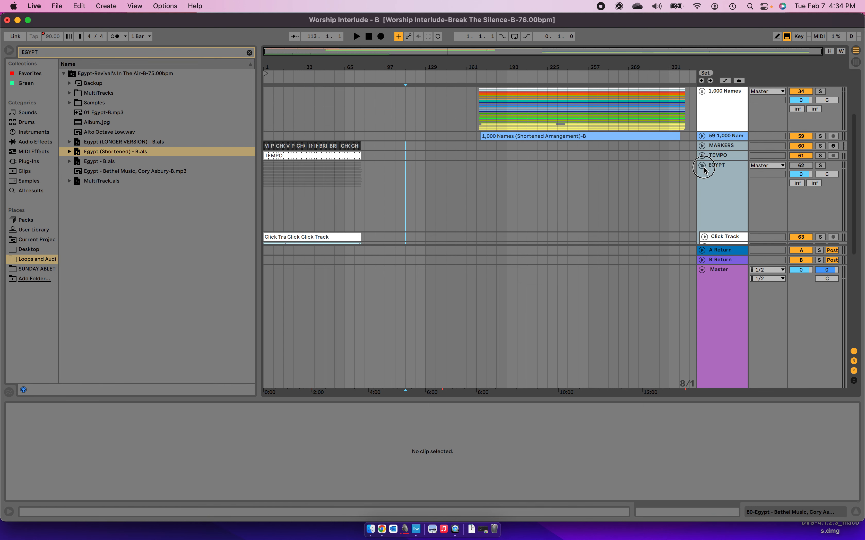
left_click(702, 167)
Step: Cut all Egypt clips from 1.1.1 to 89.1.1 across the lower MARKERS, TEMPO, EGYPT and MP3 tracks
left_click_drag(377, 191, 174, 144)
scroll(366, 169, "up", 1)
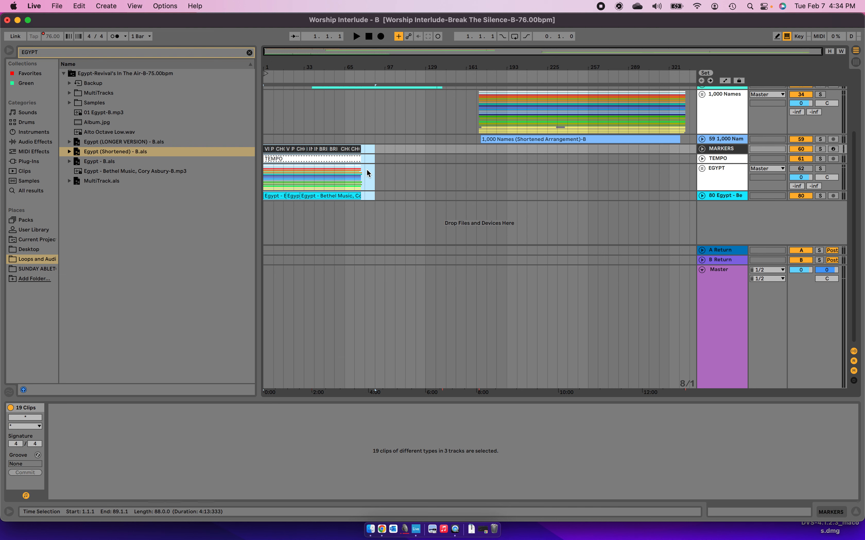
key("Delete")
scroll(366, 168, "up", 1)
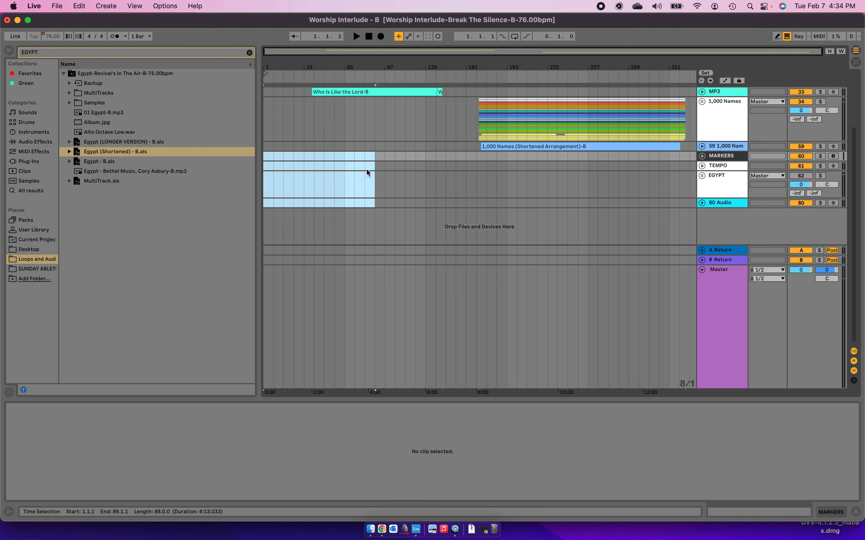
Step: Play the end of 1,000 Names from its ENDING marker at 329.1.1
scroll(680, 164, "up", 5)
scroll(679, 165, "up", 4)
scroll(680, 164, "right", 2)
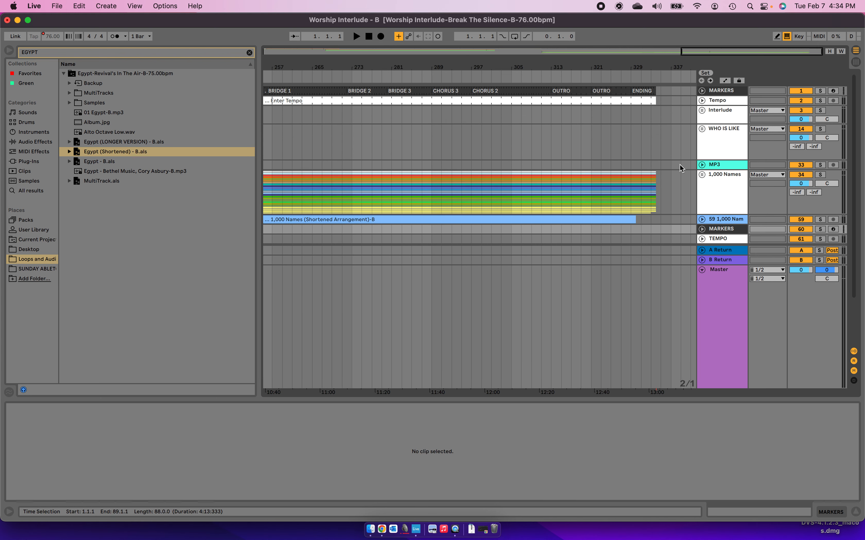
left_click(642, 90)
key("space")
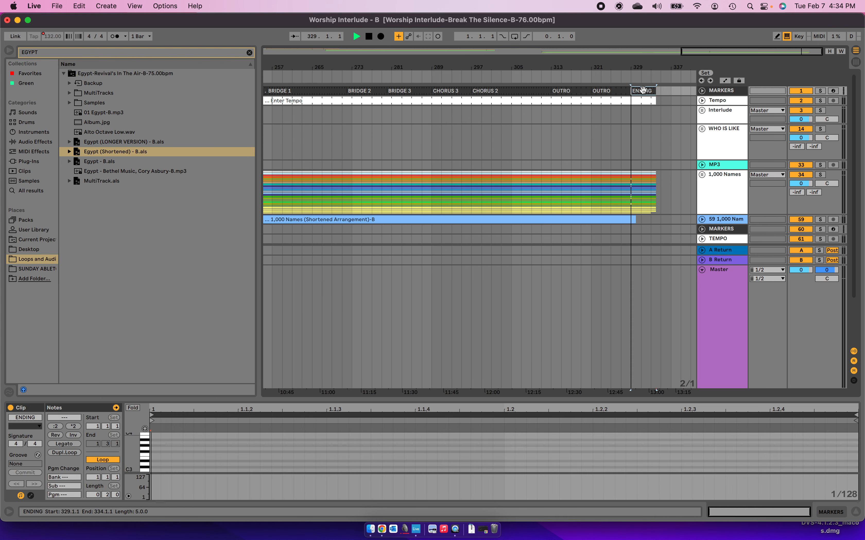
scroll(657, 215, "up", 4)
scroll(657, 215, "down", 2)
scroll(658, 215, "down", 2)
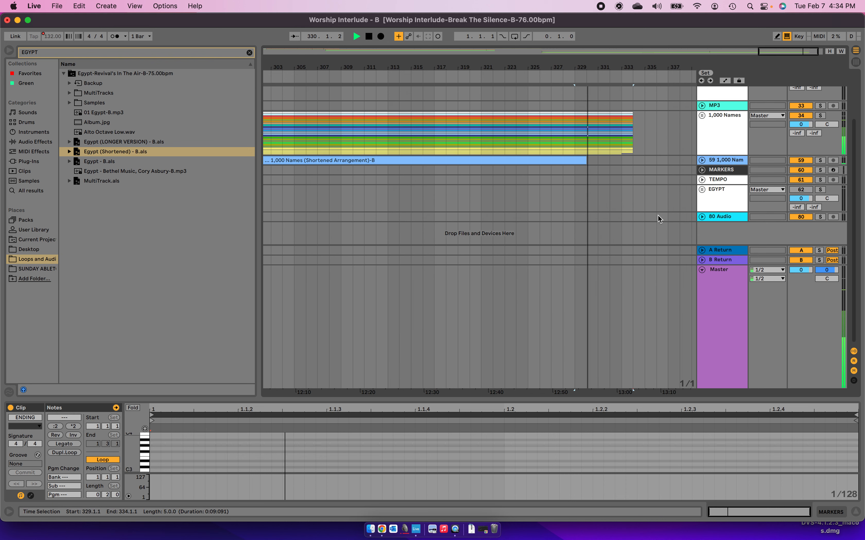
Step: Replay the 1,000 Names ending from 330.1.1 and 329.1.1 to find where Egypt should start
left_click(589, 170)
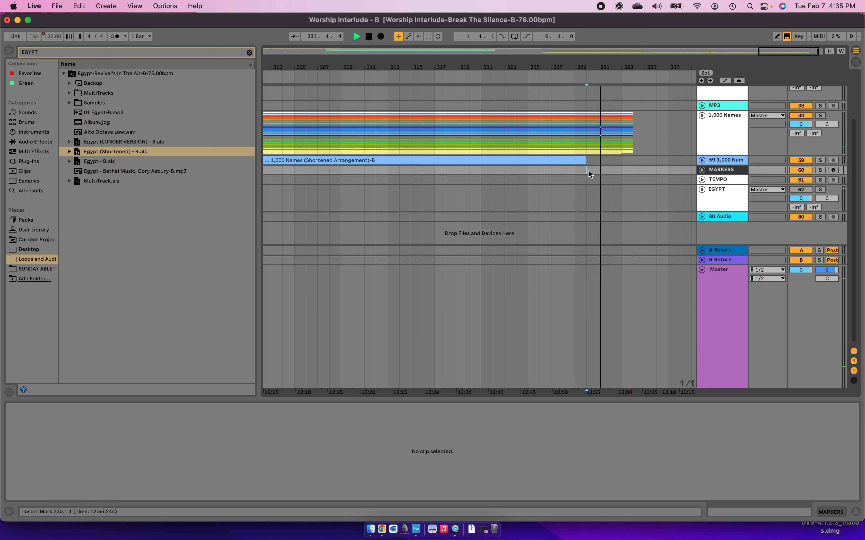
left_click(575, 170)
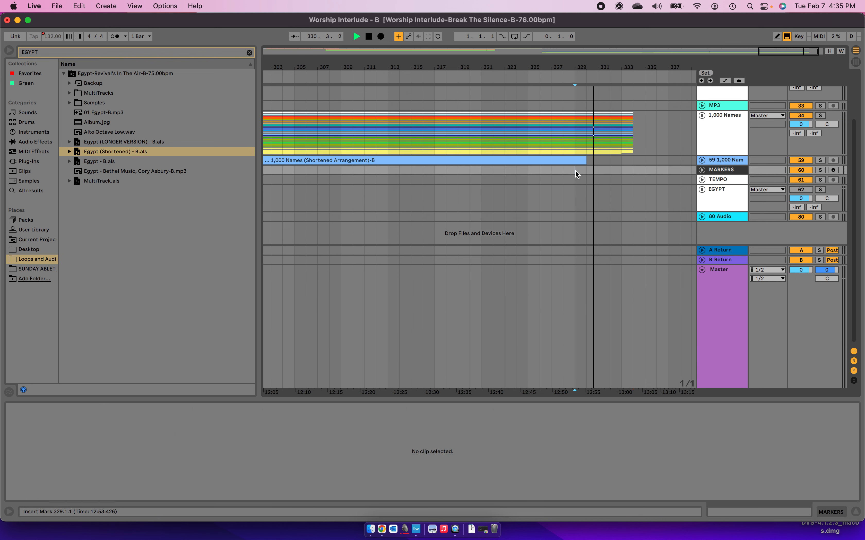
scroll(575, 170, "up", 3)
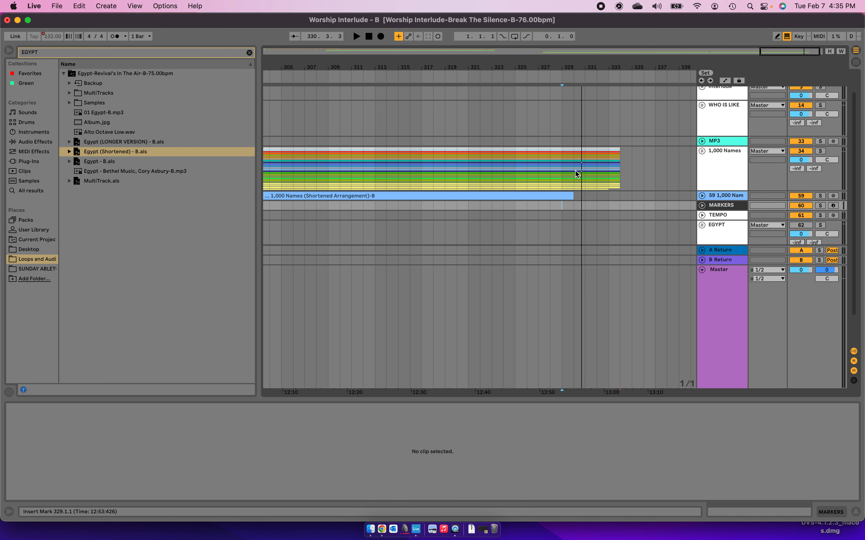
scroll(574, 170, "down", 3)
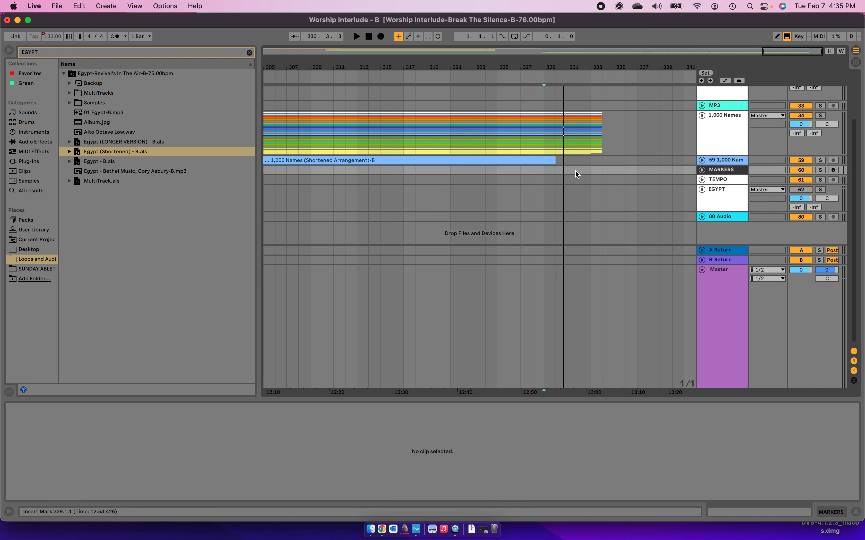
key("space")
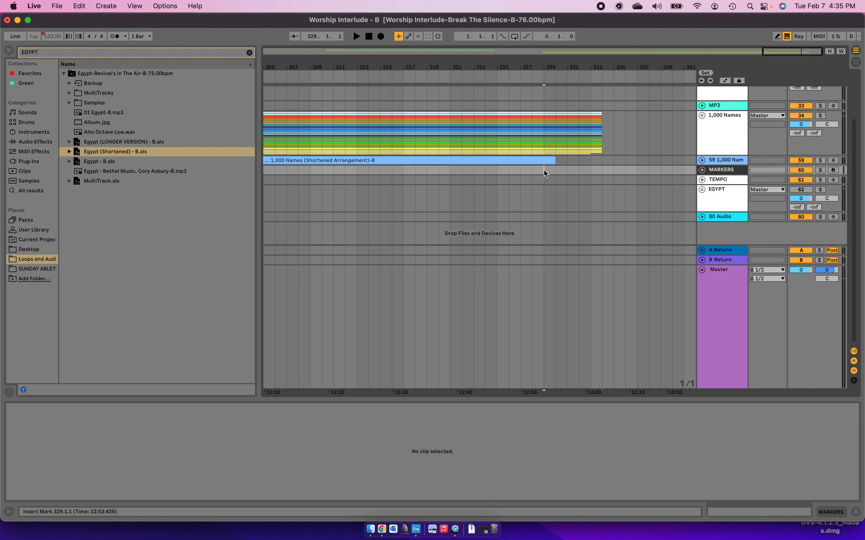
Step: Audition the end of the 1,000 Names MP3 track in solo from 328.1.1 and 330.1.1, and unsolo it
left_click(820, 160)
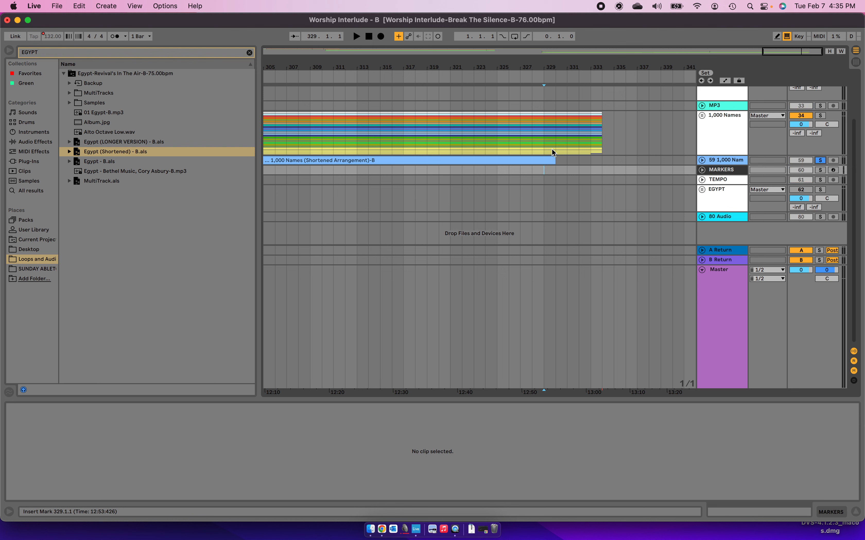
key("space")
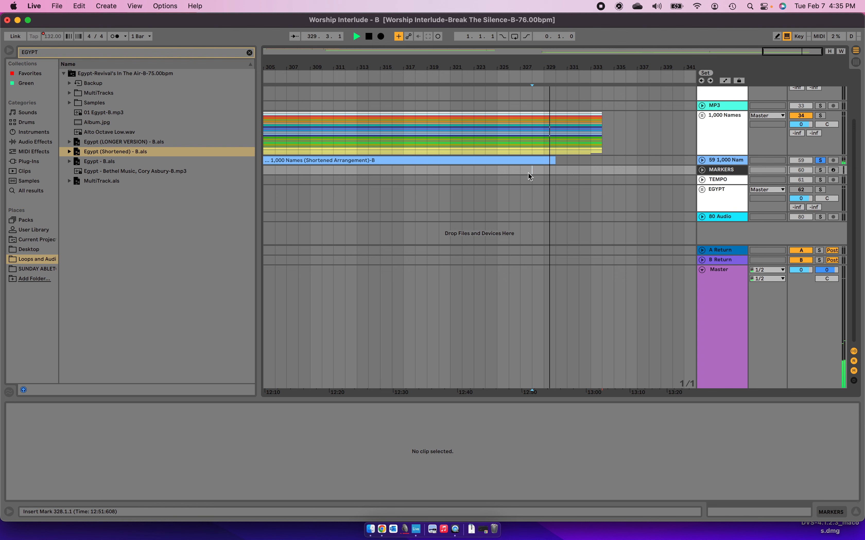
left_click(555, 170)
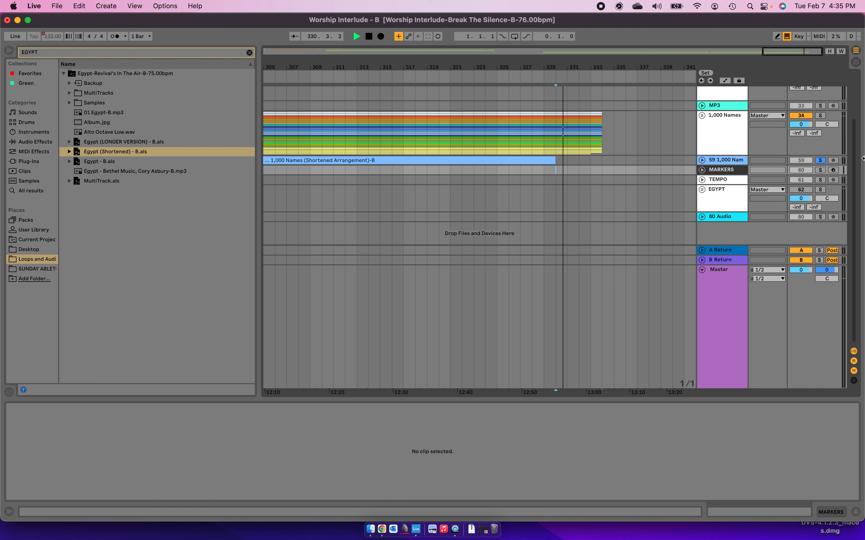
left_click(821, 160)
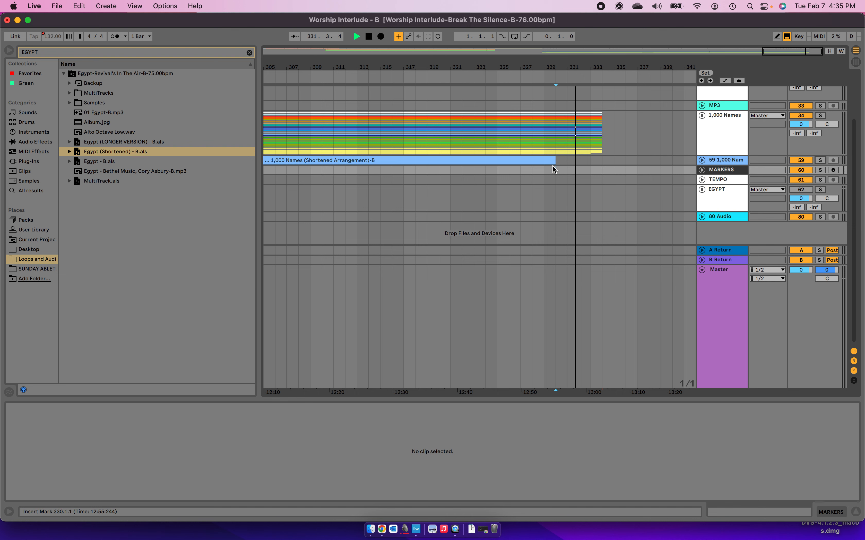
key("space")
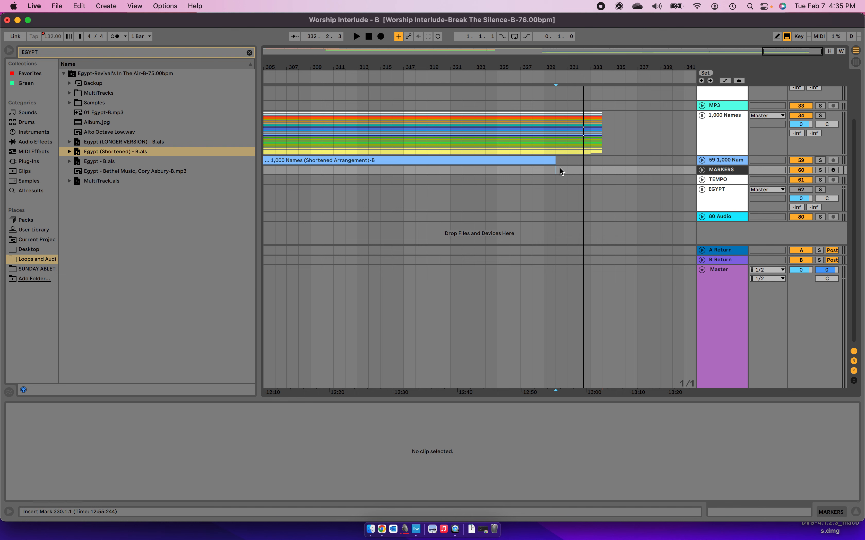
Step: Paste the cut Egypt clips at 331.1.1 on the lower MARKERS track, one bar after the 1,000 Names MP3 clip ends
scroll(560, 167, "up", 5)
scroll(559, 167, "right", 3)
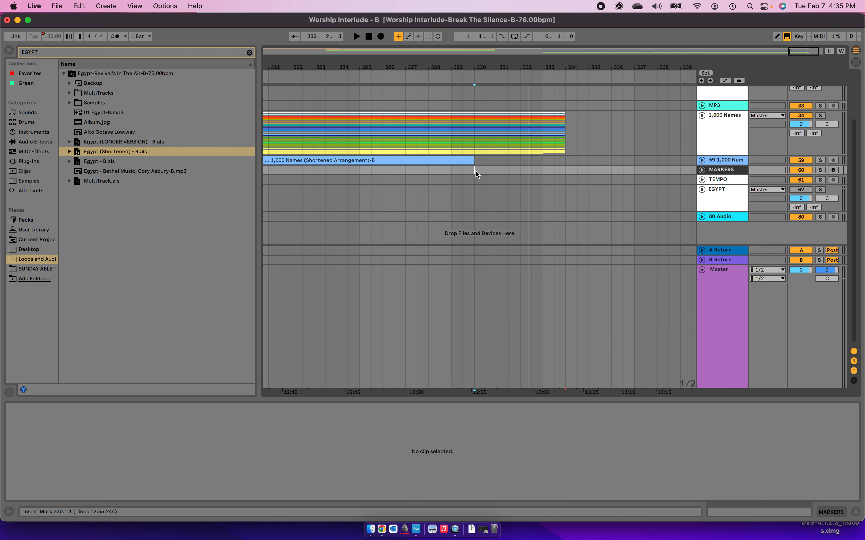
left_click_drag(476, 171, 494, 173)
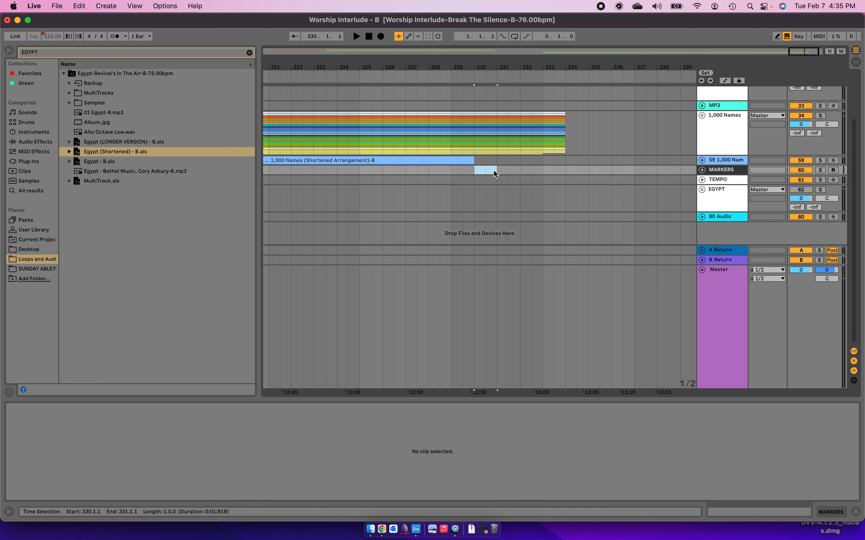
left_click(499, 171)
key("super+v")
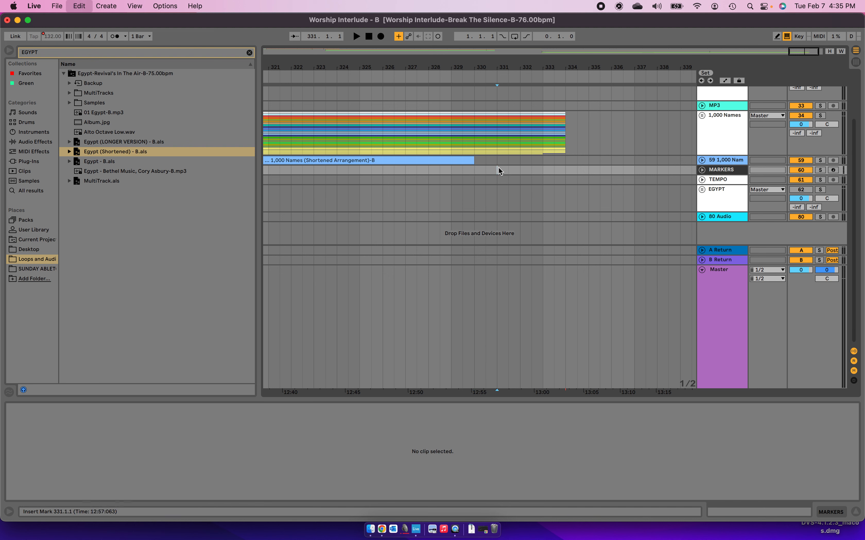
scroll(523, 218, "down", 5)
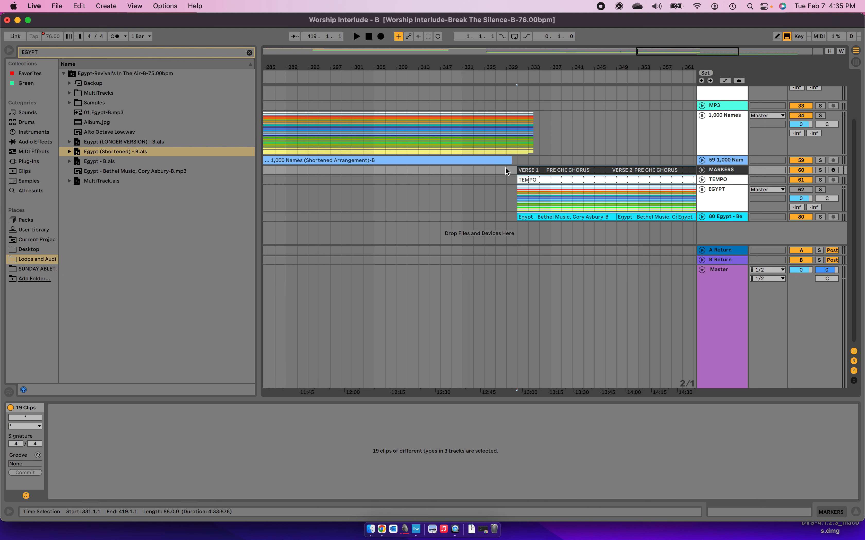
Step: Play the transition from 1,000 Names into Egypt from 327.1.1
left_click(495, 170)
key("space")
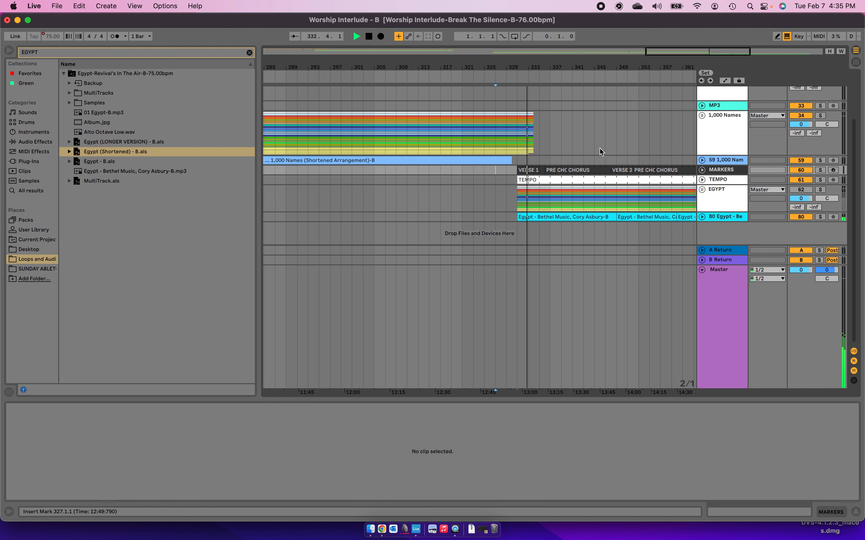
key("space")
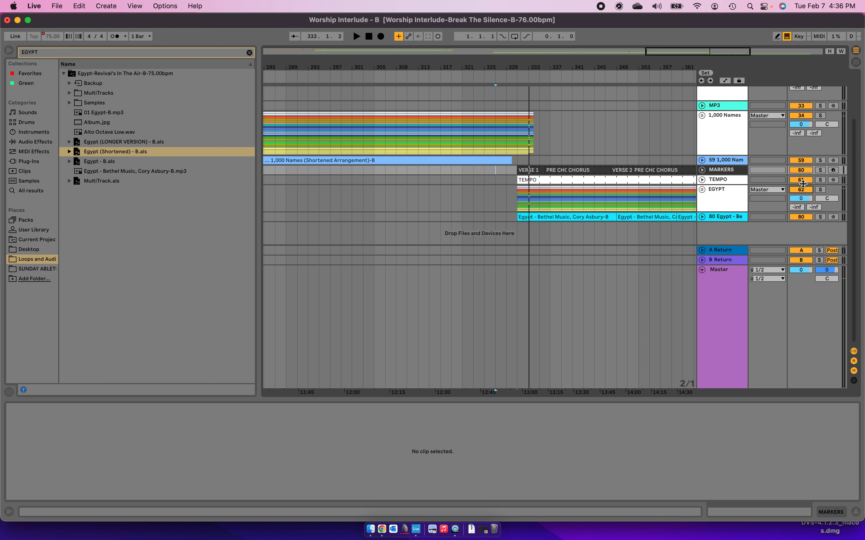
Step: Check the overlap of the 1,000 Names ending with Egypt and play briefly from 331.1.1
scroll(787, 186, "up", 4)
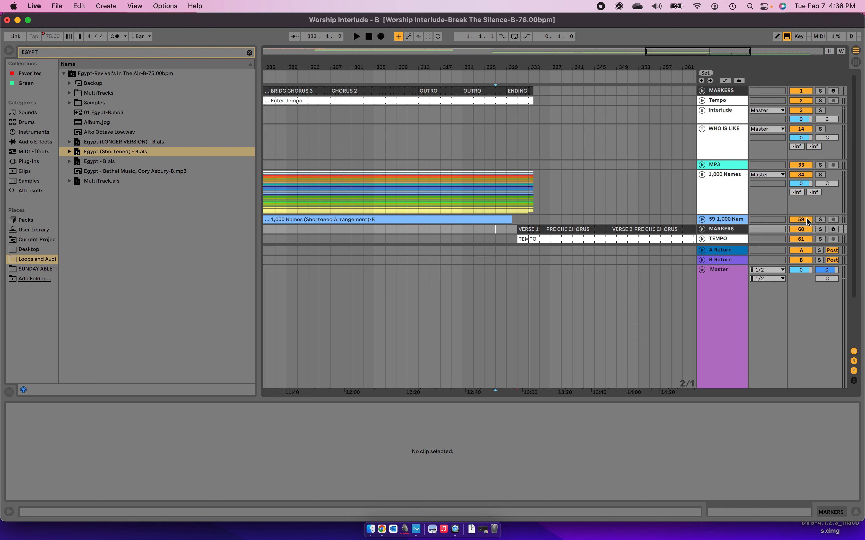
scroll(794, 161, "down", 2)
scroll(523, 191, "up", 3)
left_click(509, 180)
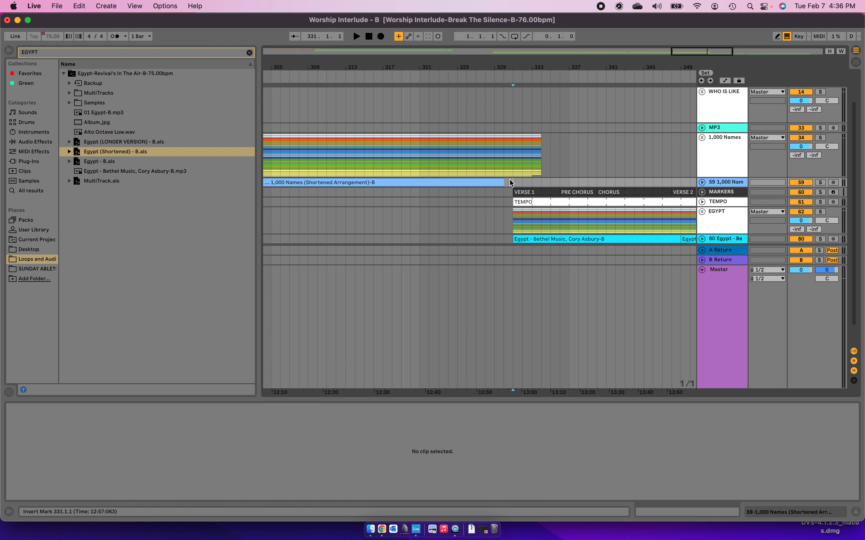
key("space")
key("space")
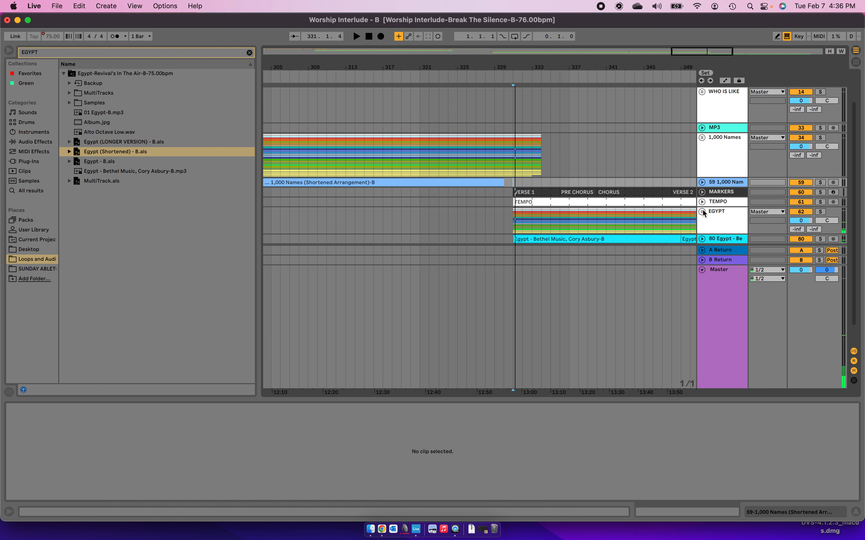
Step: Move the Egypt marker and tempo clips between 331.1.1 and 409.1.1 up to the first MARKERS and Tempo tracks
scroll(539, 209, "down", 3)
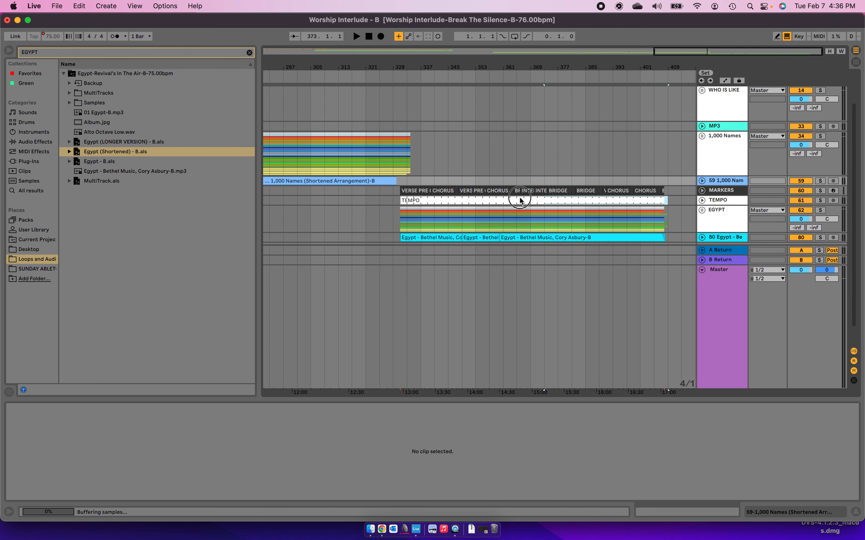
left_click(435, 193)
left_click(401, 191)
scroll(402, 191, "up", 5)
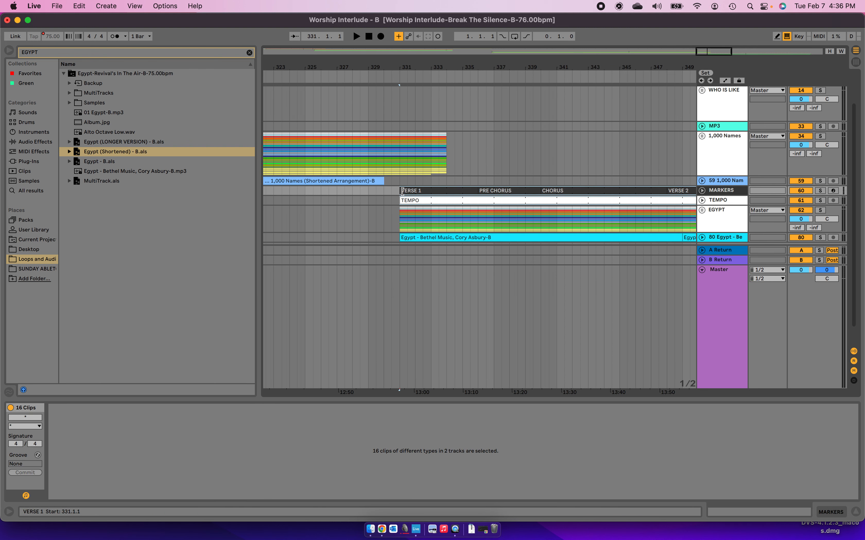
left_click_drag(440, 199, 440, 90)
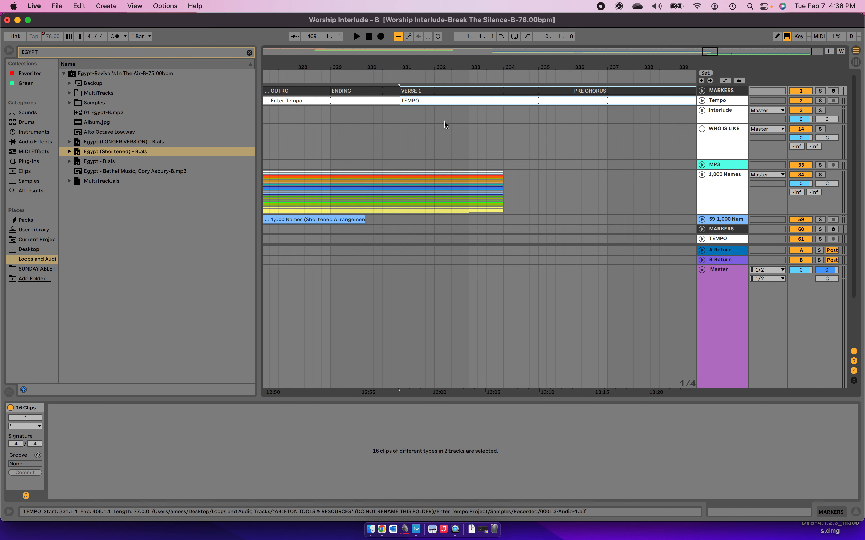
Step: Delete the emptied lower TEMPO and MARKERS tracks above the EGYPT group
scroll(459, 180, "down", 5)
scroll(459, 180, "down", 3)
left_click(722, 181)
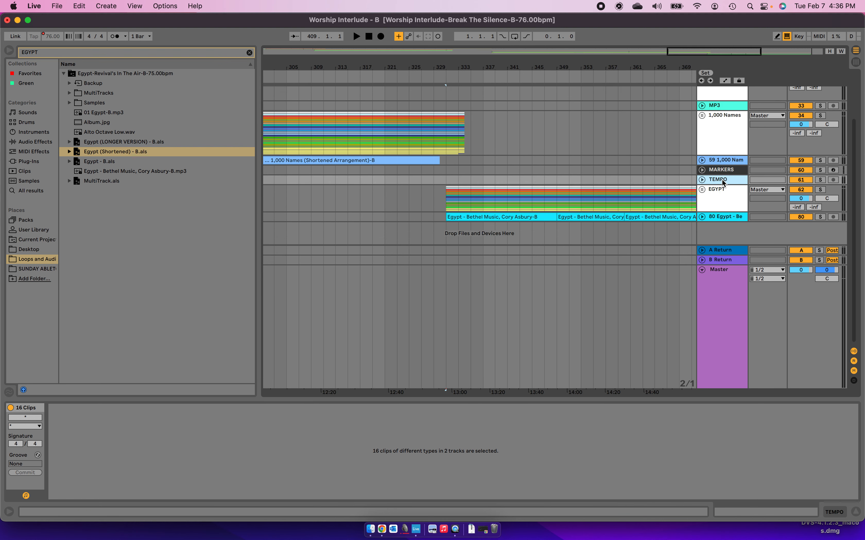
key("Delete")
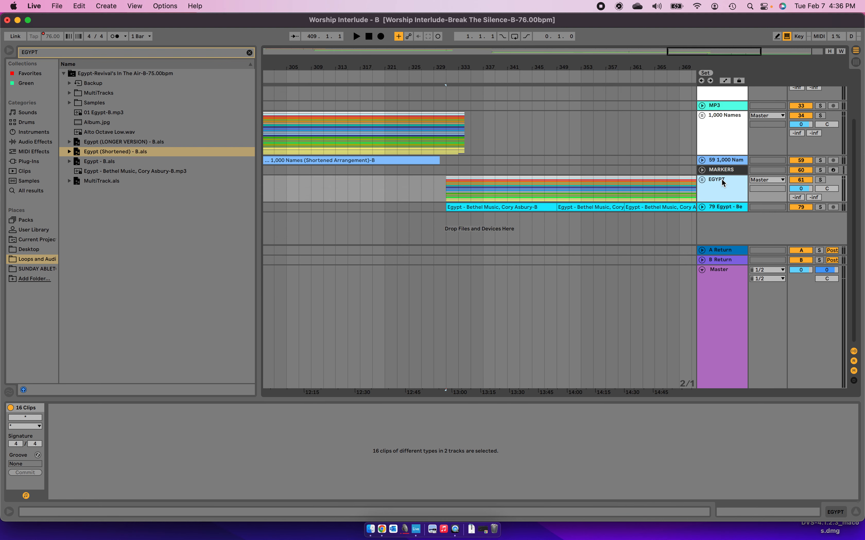
left_click(722, 170)
key("Delete")
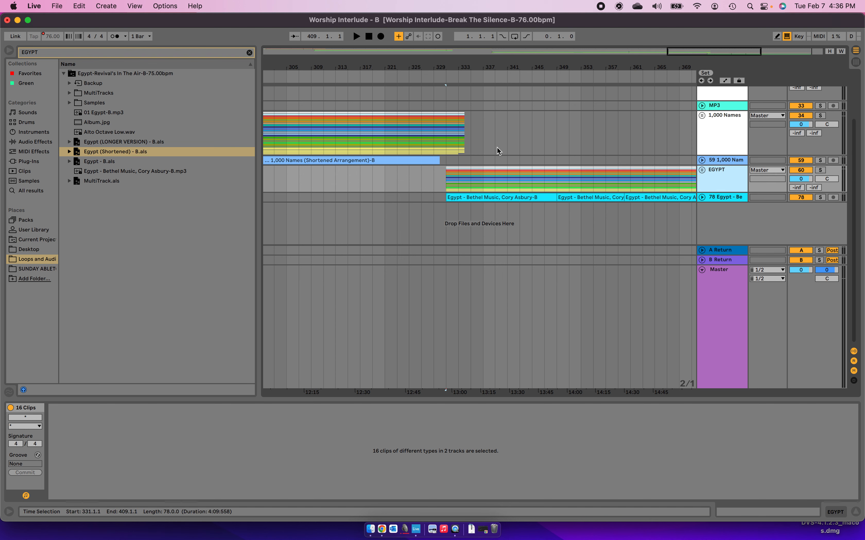
Step: View the whole arrangement and look over the MP3 tracks of Egypt, 1,000 Names and Who Is Like the Lord
scroll(497, 147, "down", 6)
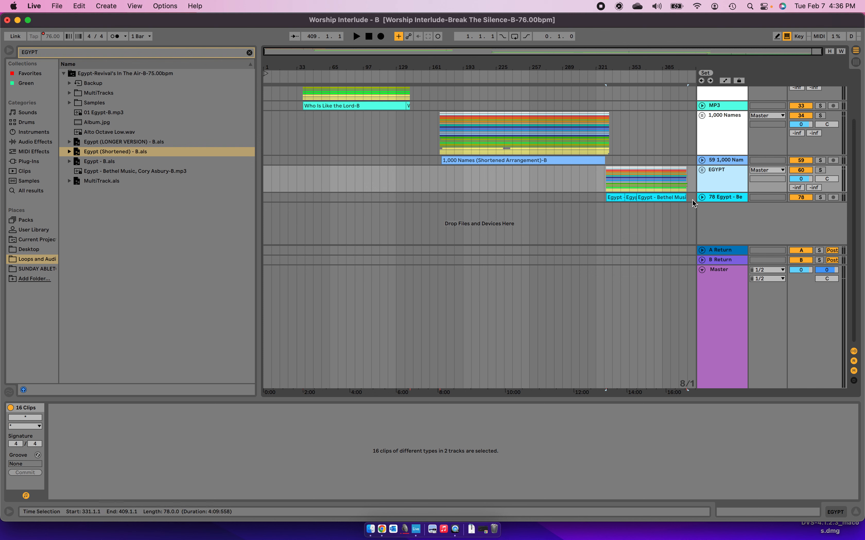
left_click(722, 197)
left_click(725, 160)
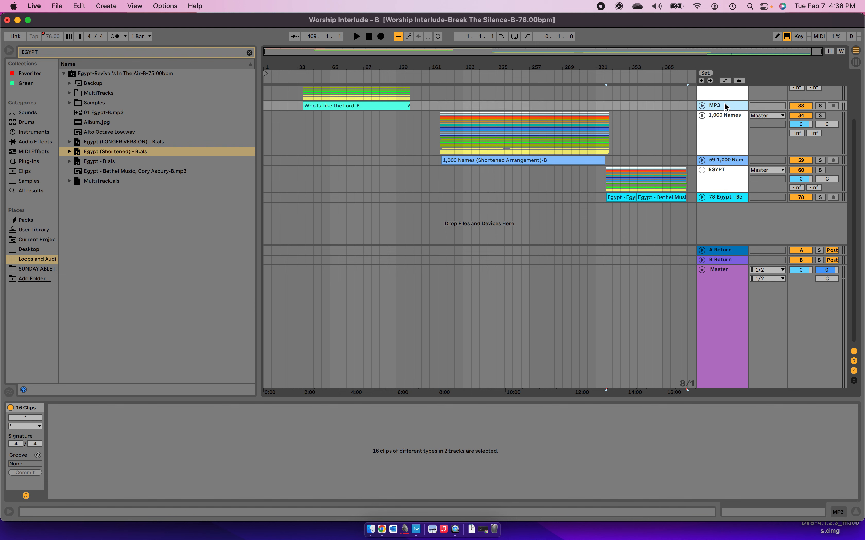
scroll(604, 238, "up", 4)
scroll(605, 238, "down", 3)
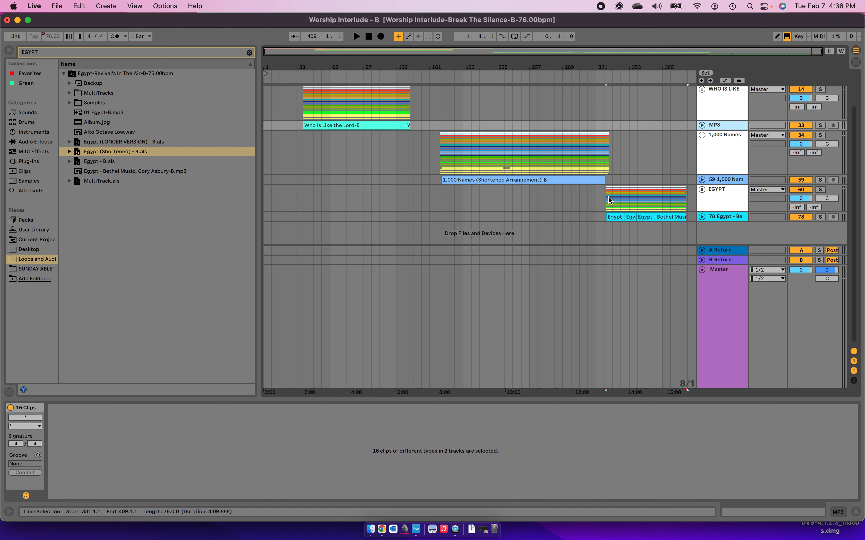
Step: Move the 1,000 Names and Egypt reference clips up onto the shared MP3 track, keeping their timeline positions
left_click(696, 218)
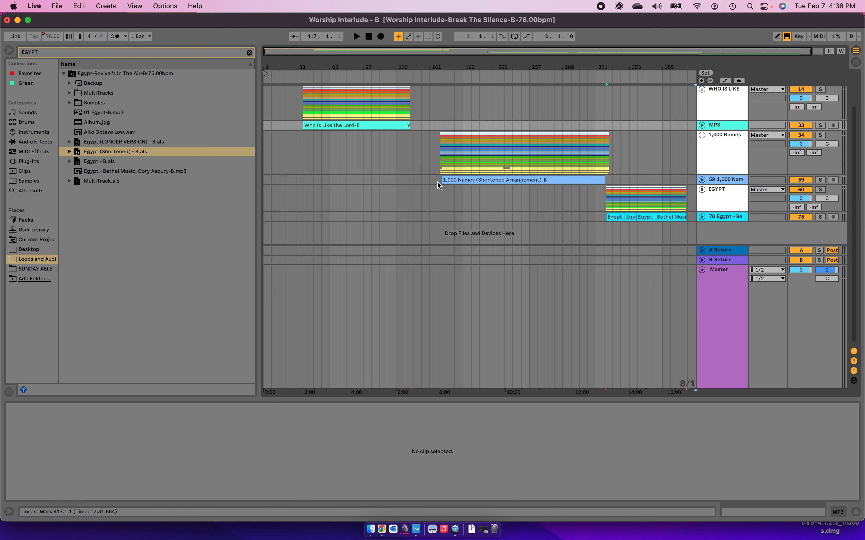
left_click_drag(439, 182, 612, 182)
left_click_drag(526, 180, 524, 125)
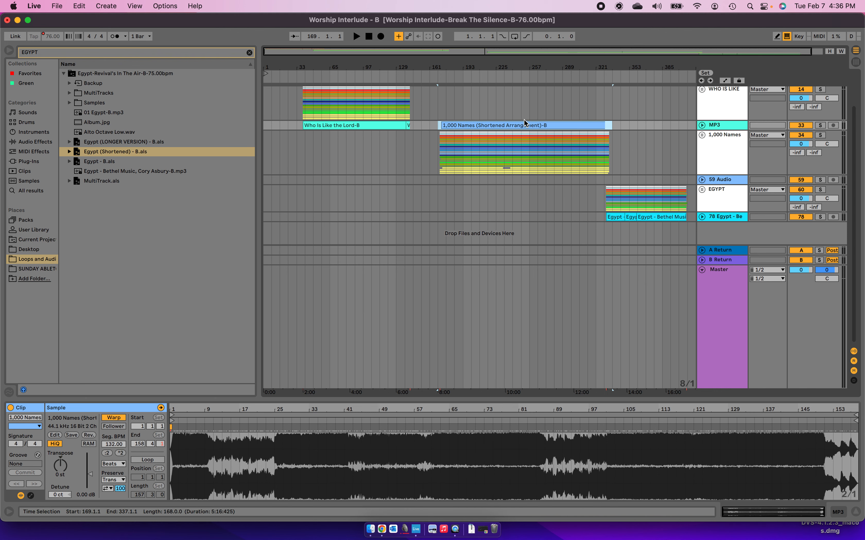
left_click_drag(603, 218, 600, 125)
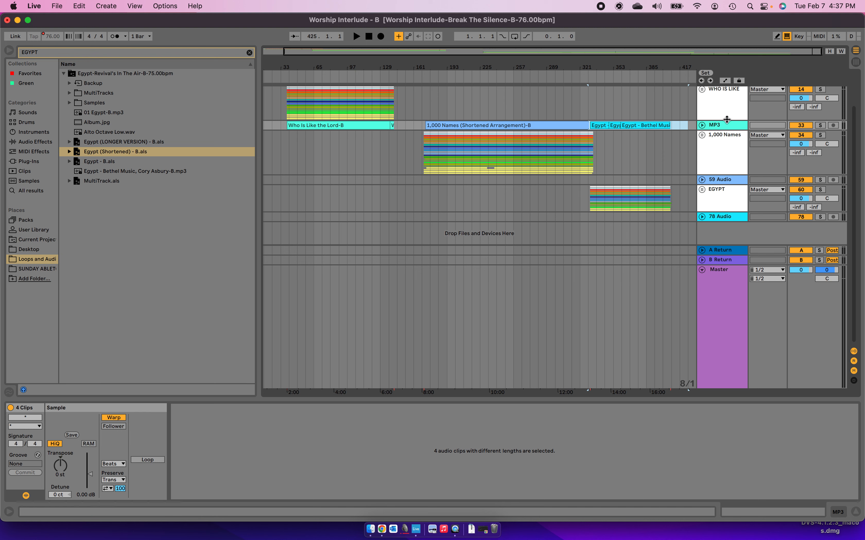
Step: Move the MP3 track below the EGYPT group and delete the two emptied audio tracks under 1,000 Names and EGYPT
left_click_drag(726, 125, 719, 239)
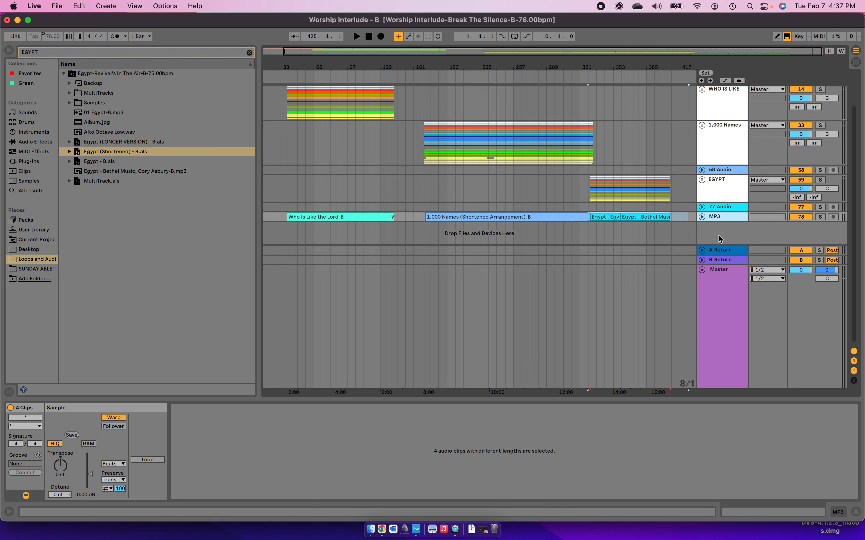
left_click(729, 170)
key("Delete")
left_click(726, 198)
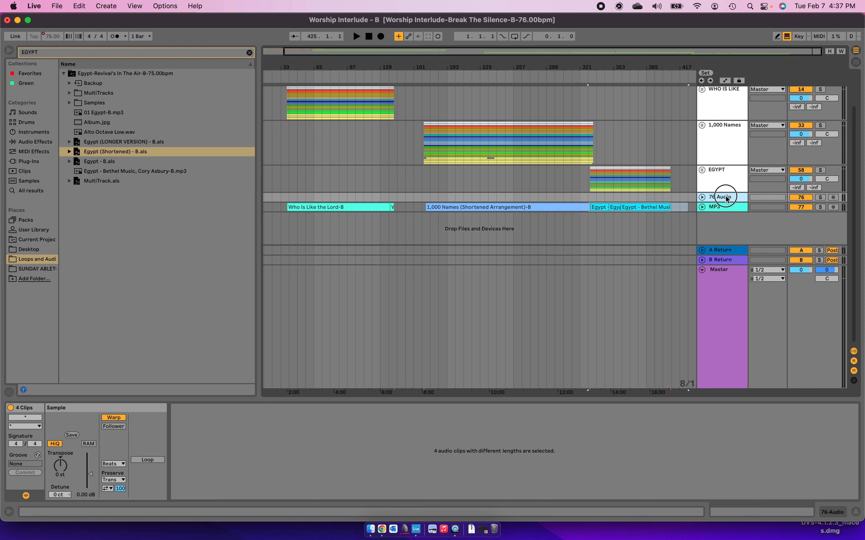
key("Delete")
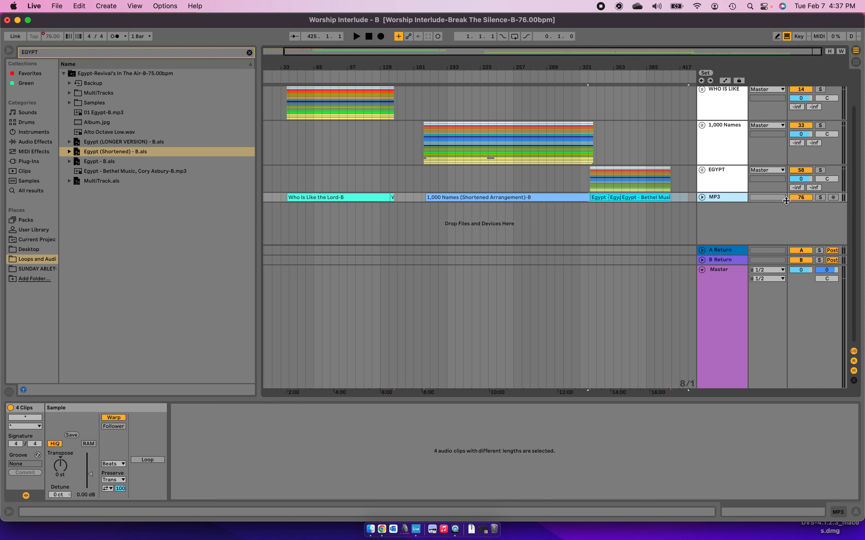
Step: Switch the MP3 track off and back on, and view the whole arrangement
left_click(805, 199)
left_click(805, 197)
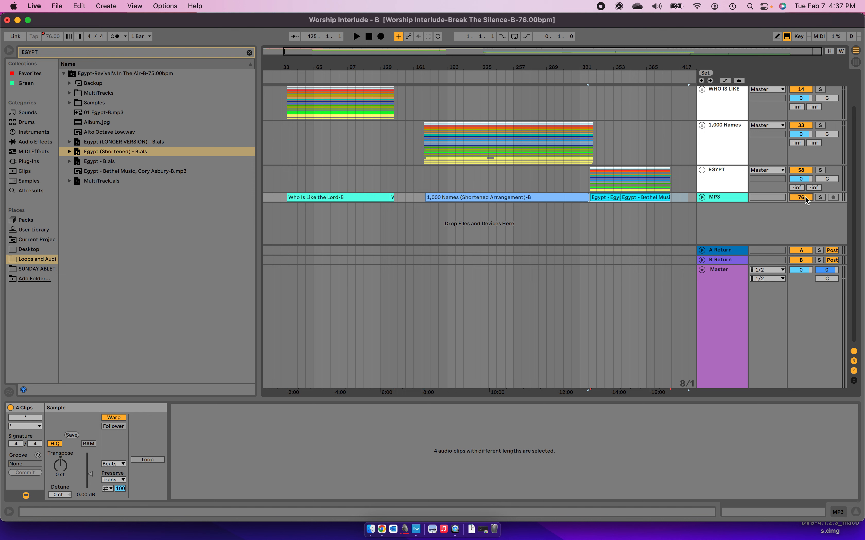
scroll(728, 228, "up", 3)
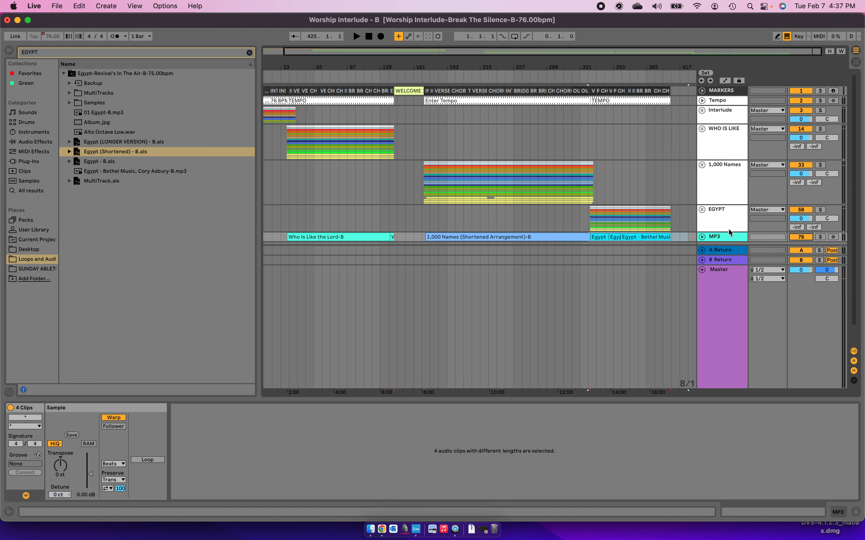
scroll(469, 183, "down", 2)
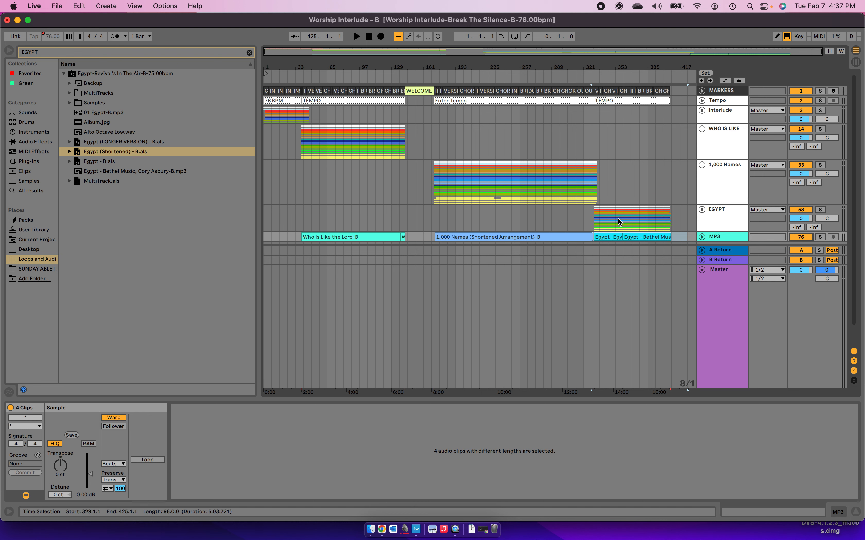
Step: Add a locator named "1. INTRO SONG" near the start of the arrangement
left_click(369, 36)
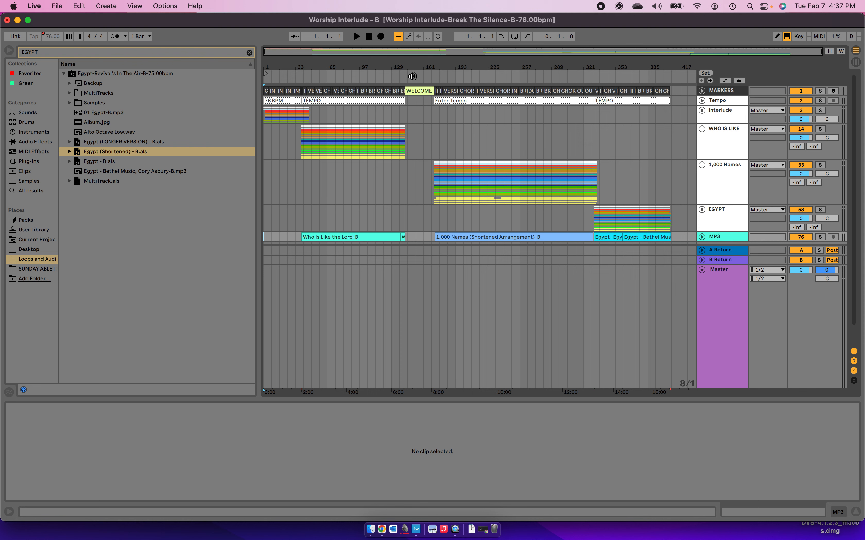
right_click(265, 78)
left_click(278, 103)
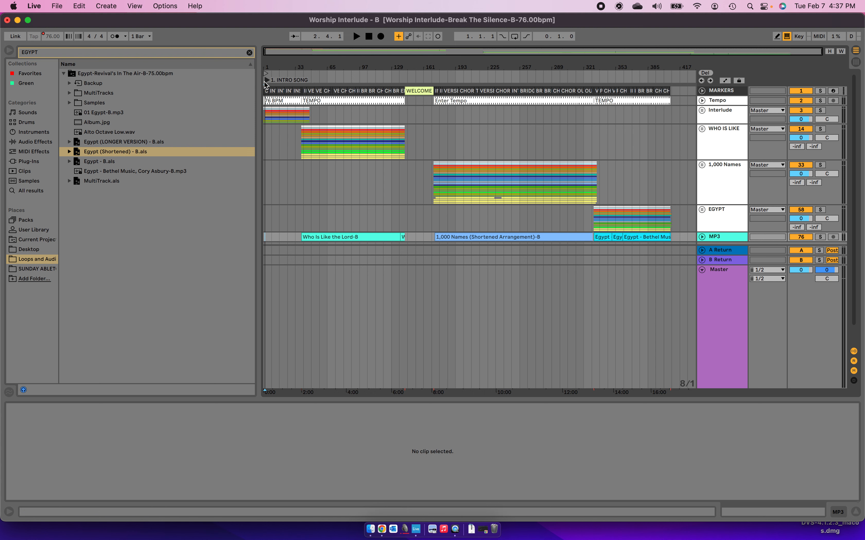
Step: Move the 1. INTRO SONG locator to the very start of the timeline at 1.1.1
scroll(264, 141, "up", 3)
scroll(264, 141, "up", 3)
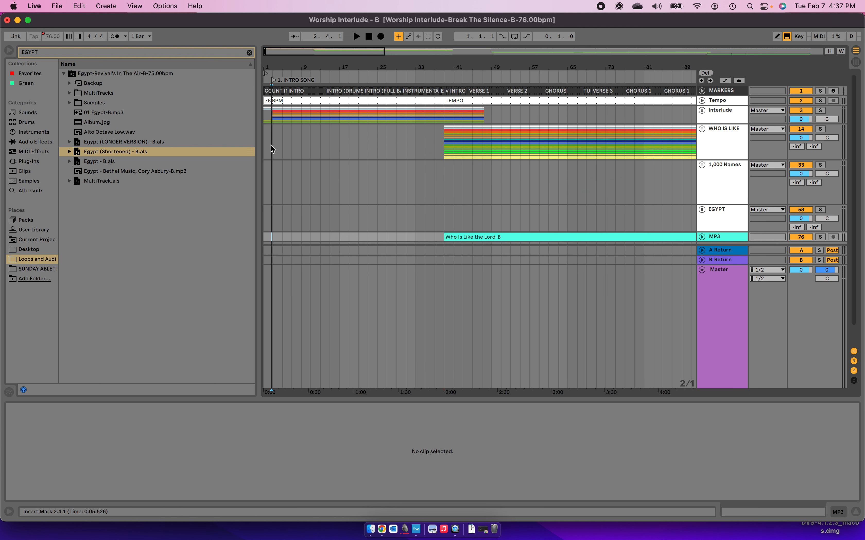
left_click(271, 145)
scroll(271, 144, "up", 2)
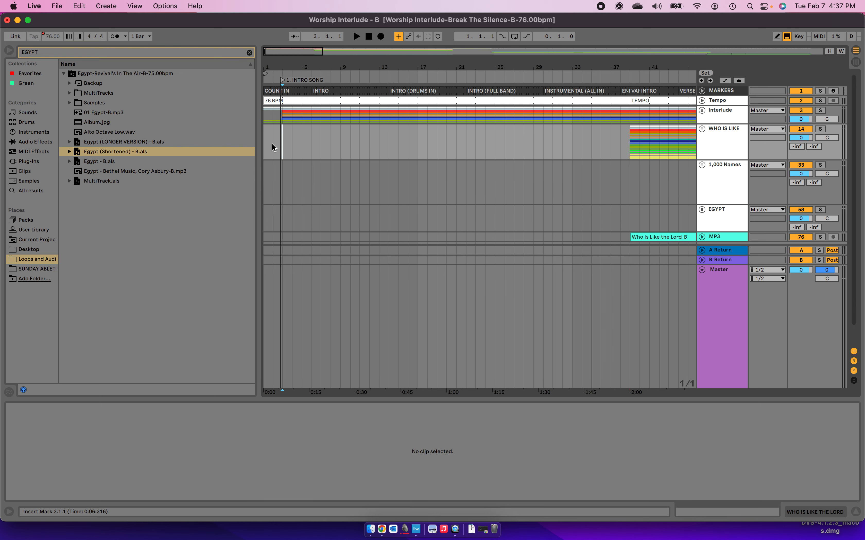
left_click_drag(283, 79, 266, 80)
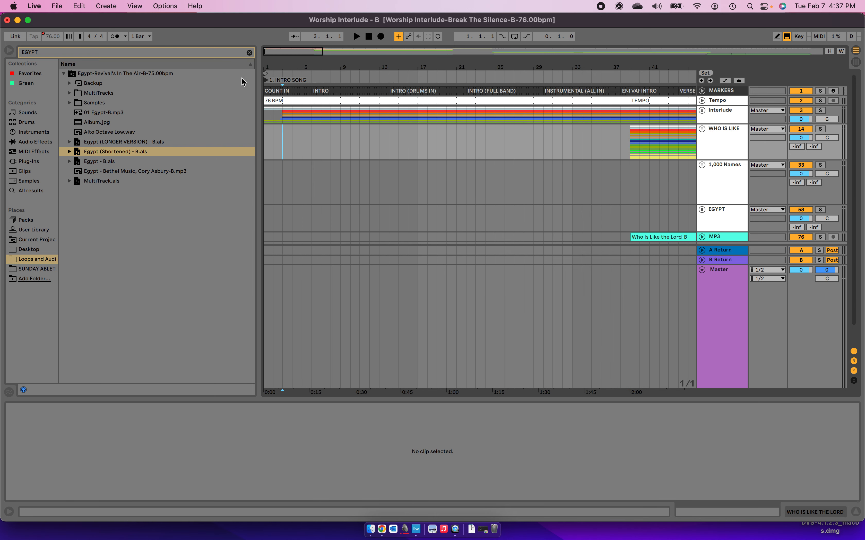
left_click(266, 158)
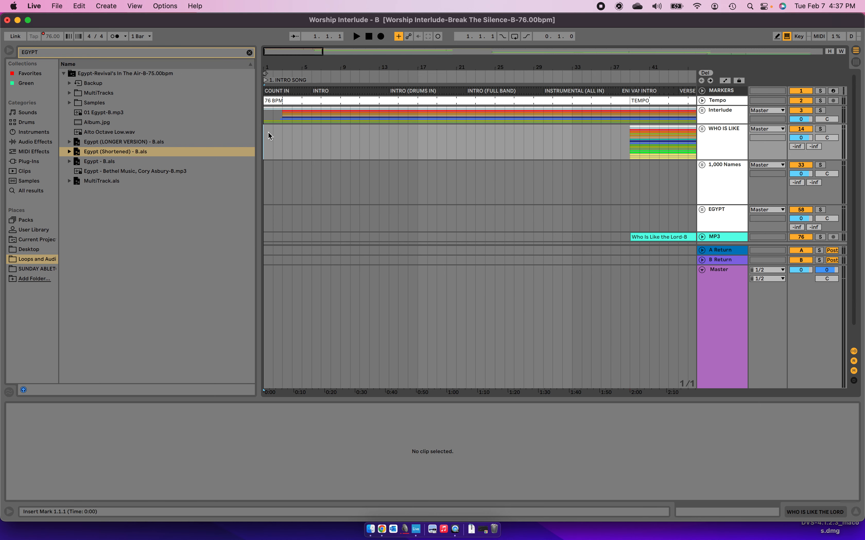
Step: Add a locator named "2. WHO IS LIKE THE LORD" at 39.1.1, where that song's clips begin
scroll(492, 147, "right", 10)
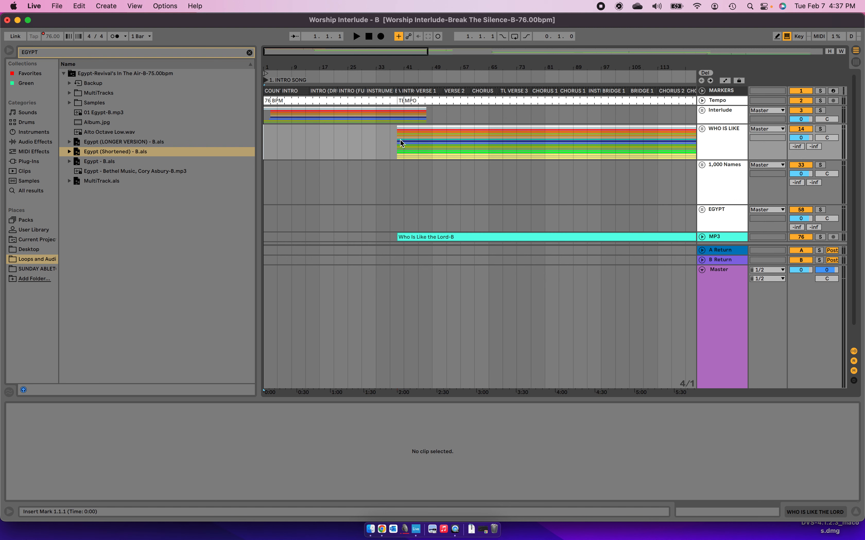
left_click_drag(390, 71, 385, 77)
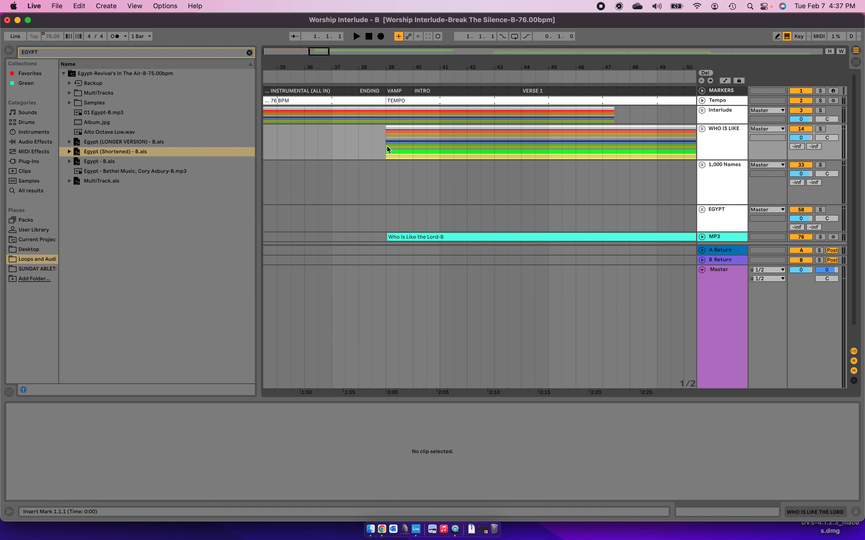
right_click(385, 76)
left_click(398, 104)
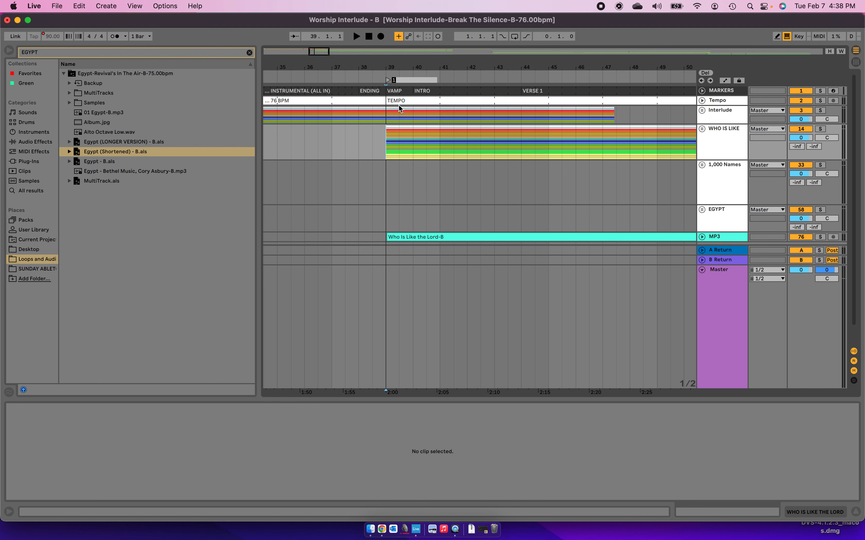
type("2. WHO IS")
type(" LIKE THE LOR")
type("D")
key("Return")
Step: Add a locator named "3. 1,000 NAMES" at 171.1.1, right after the WELCOME 1 section
scroll(419, 173, "down", 8)
scroll(420, 173, "right", 10)
scroll(419, 173, "right", 5)
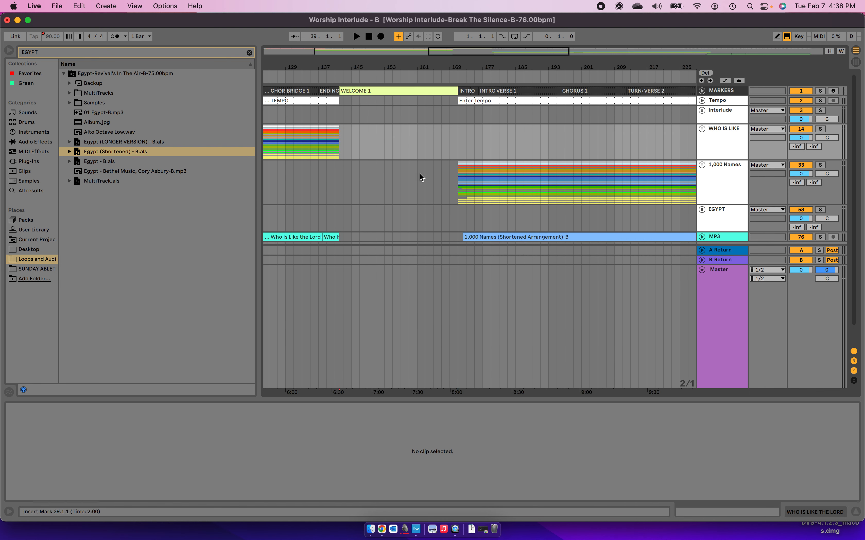
right_click(458, 76)
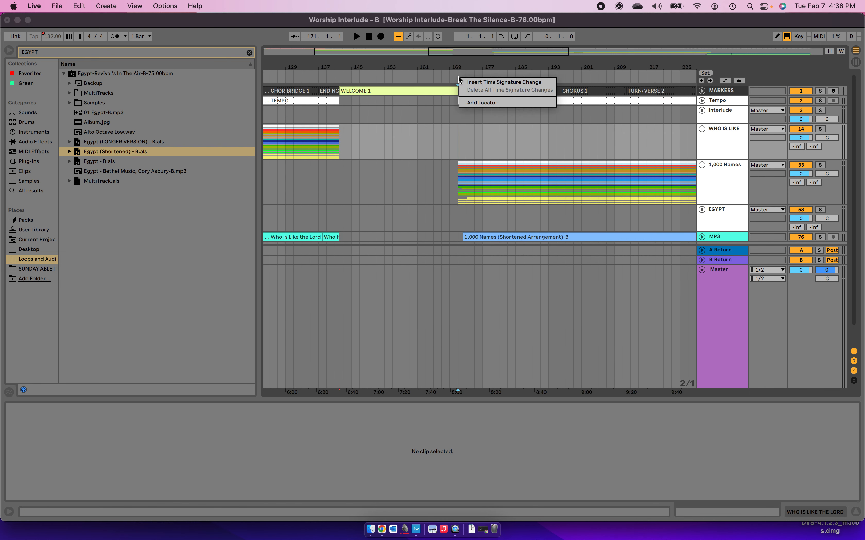
left_click(465, 103)
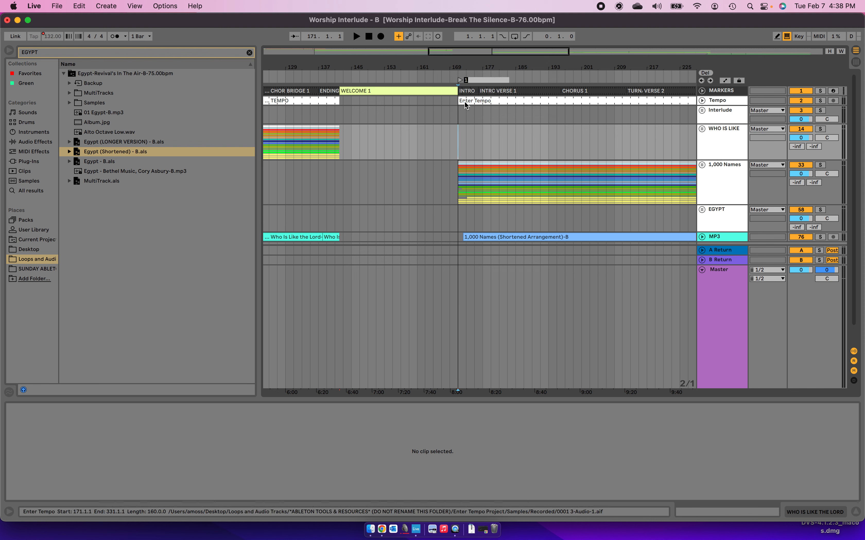
type("3. 1,000 NAMES")
key("Return")
Step: Add a locator named "4. EGYPT" at 331.1.1, where the Egypt clips begin
scroll(451, 79, "right", 6)
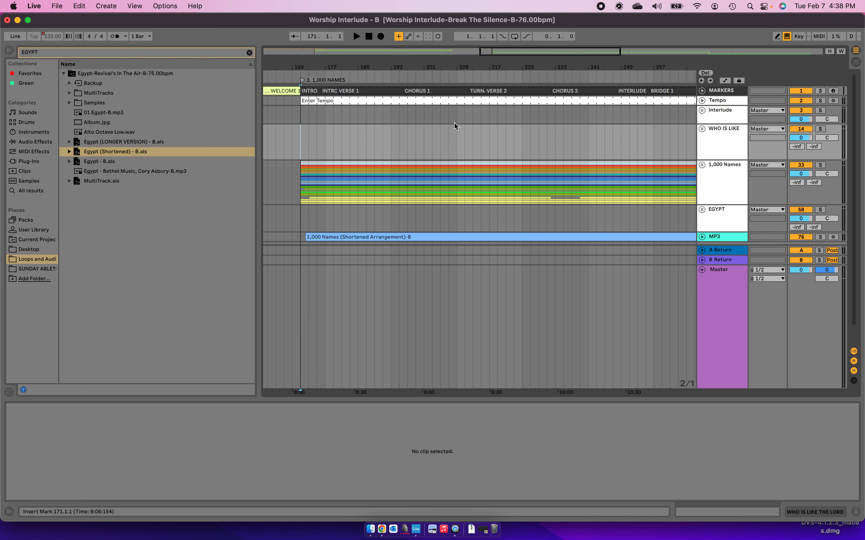
scroll(453, 122, "right", 15)
scroll(512, 129, "up", 6)
right_click(510, 76)
left_click(521, 99)
type("4. EGYPT")
key("Return")
Step: View the whole arrangement and play briefly from 329.1.1, just before the Egypt locator
scroll(514, 182, "down", 3)
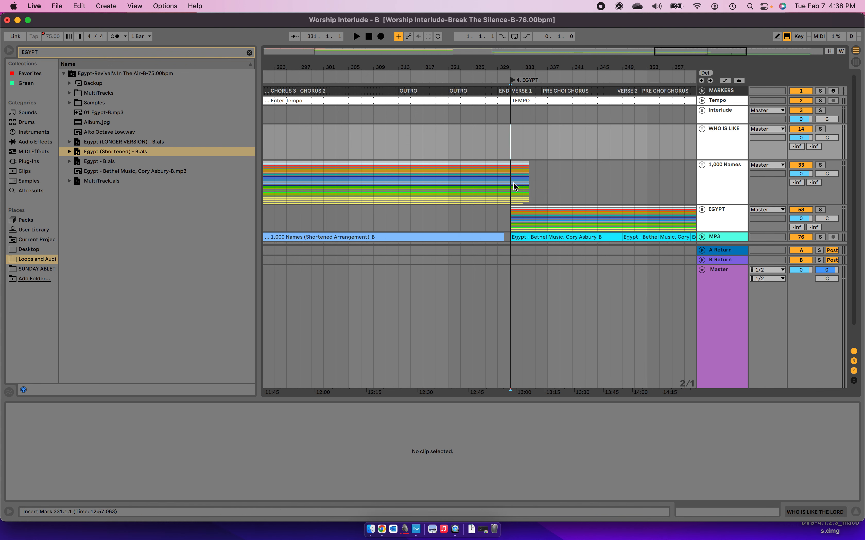
scroll(514, 182, "down", 6)
left_click(605, 108)
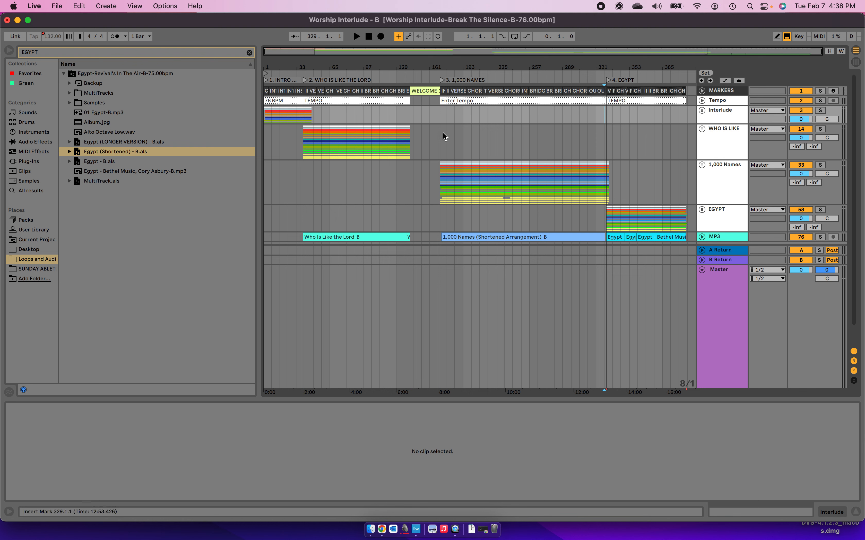
key("space")
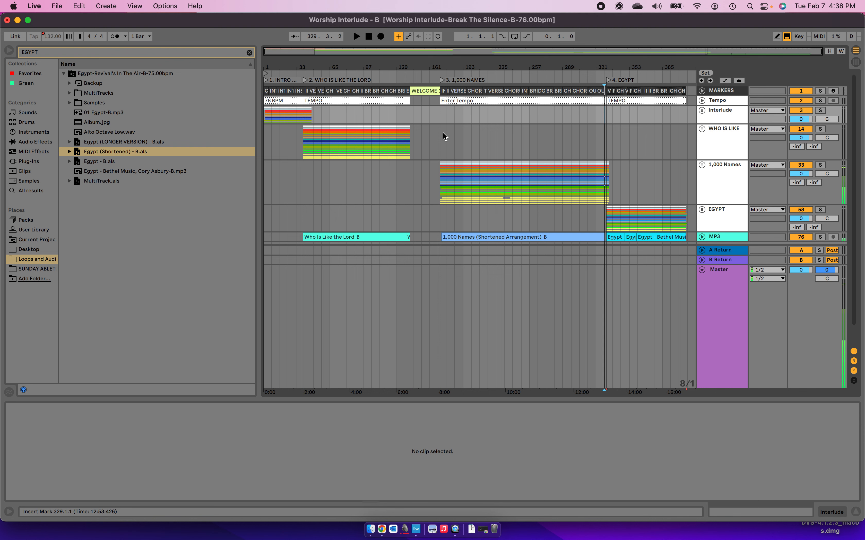
key("space")
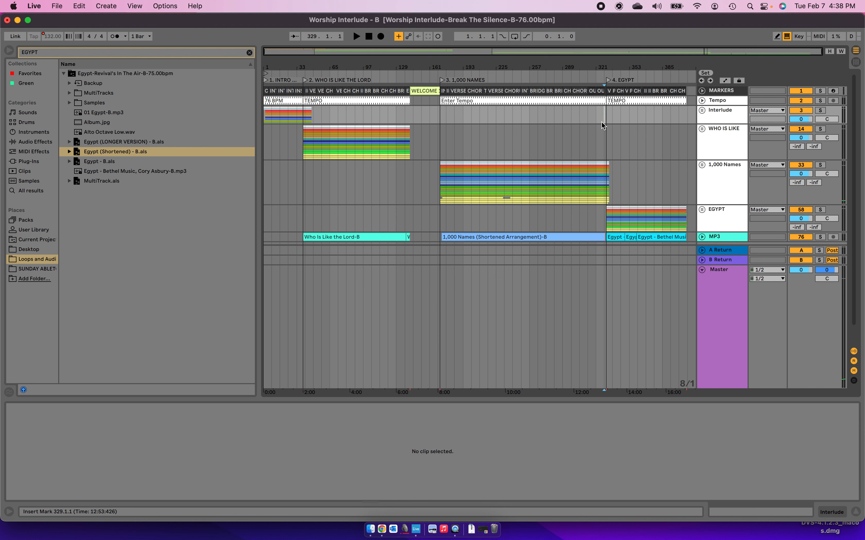
Step: Map the computer keys 1, 2, 3 and 4 to the INTRO SONG, WHO IS LIKE THE LORD, 1,000 NAMES and EGYPT locators
left_click(800, 36)
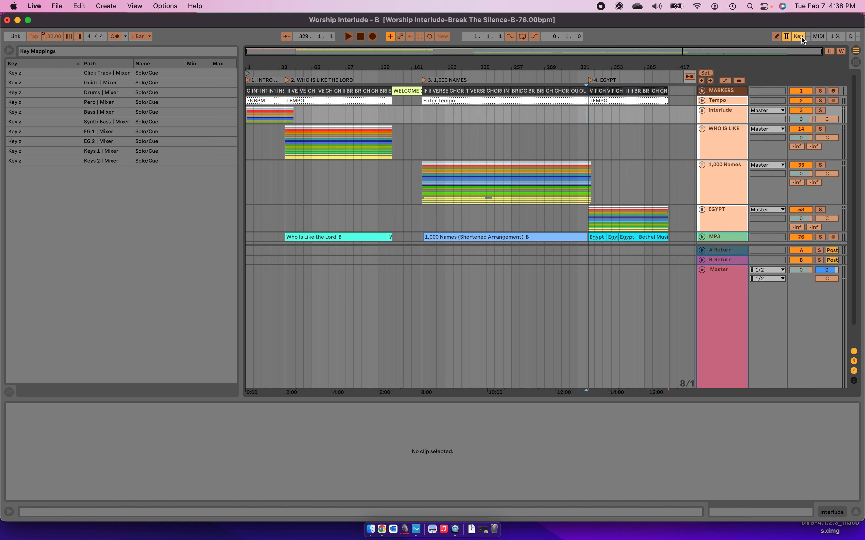
left_click(250, 80)
key("1")
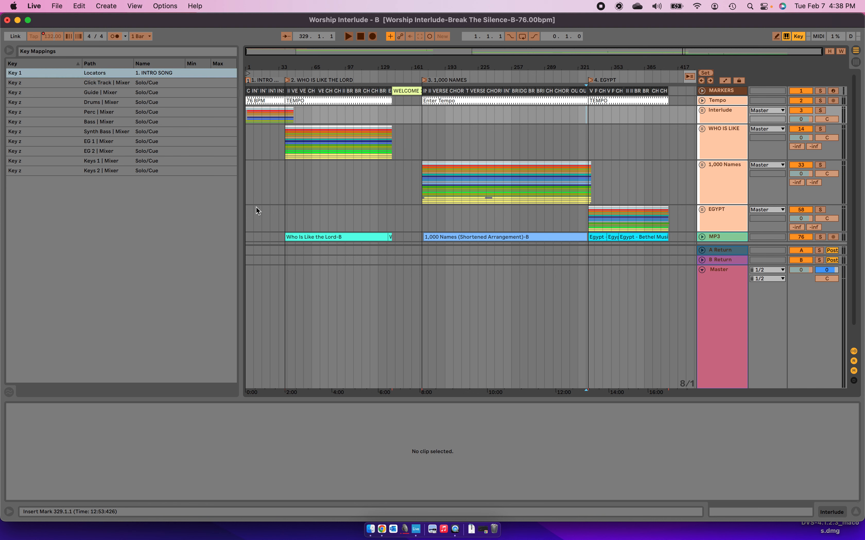
left_click(288, 80)
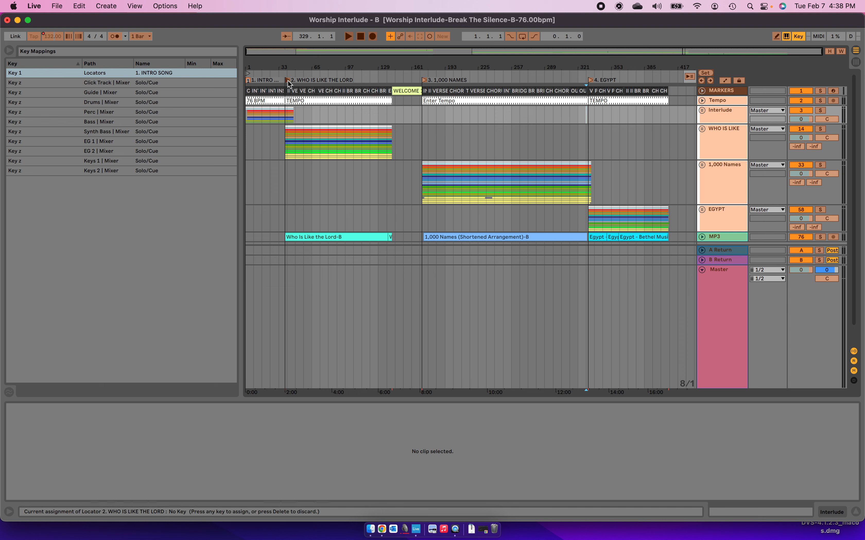
key("2")
left_click(425, 81)
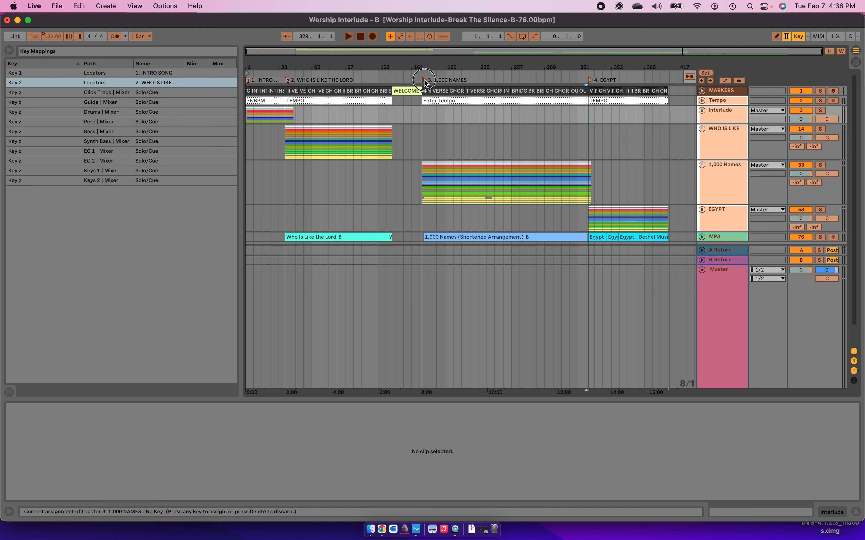
key("3")
left_click(591, 82)
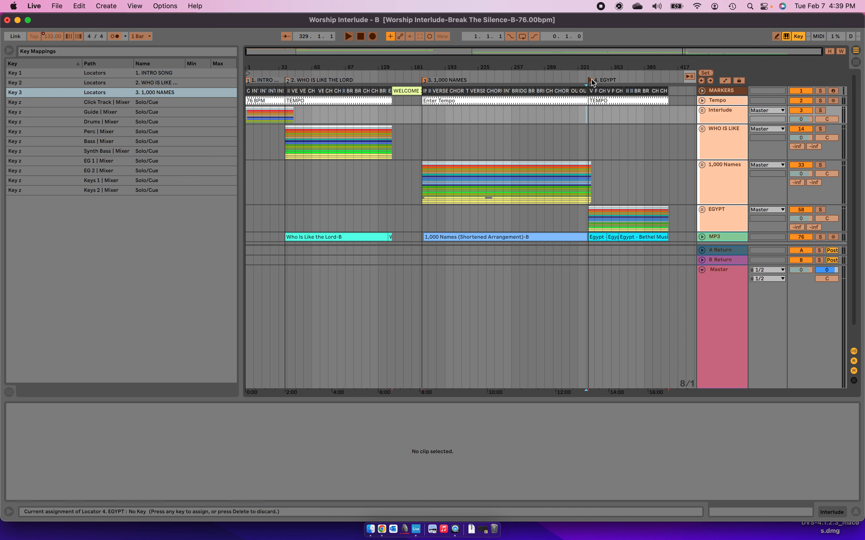
key("4")
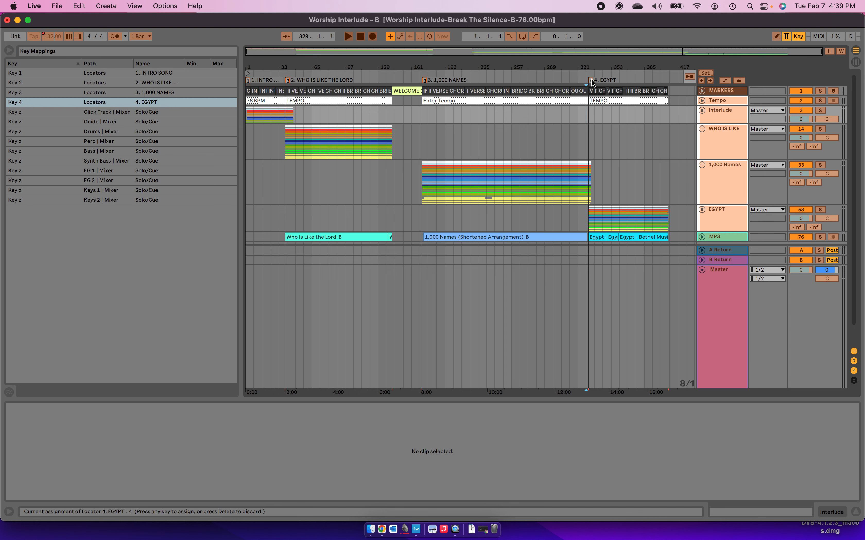
left_click(798, 36)
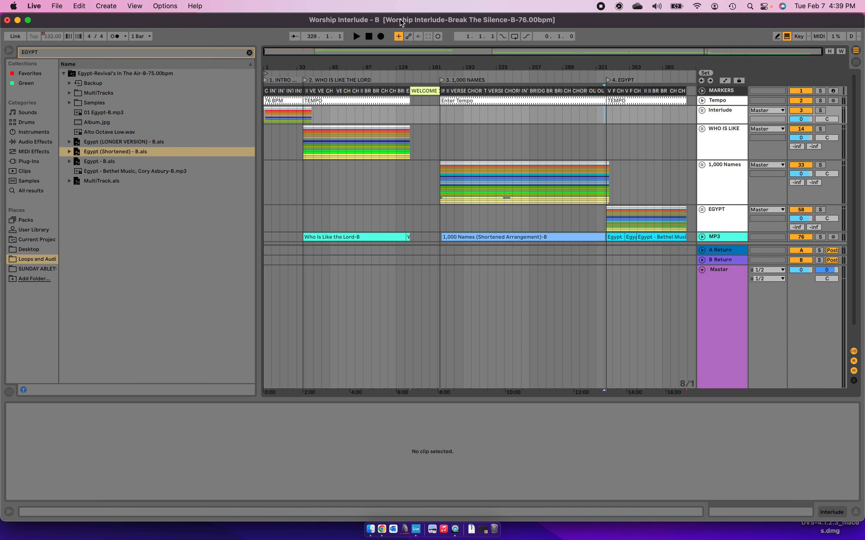
Step: Test the 1,000 NAMES locator by playing from 97.1.1 and jumping to it, and return the stopped playback to 1.1.1
left_click(354, 182)
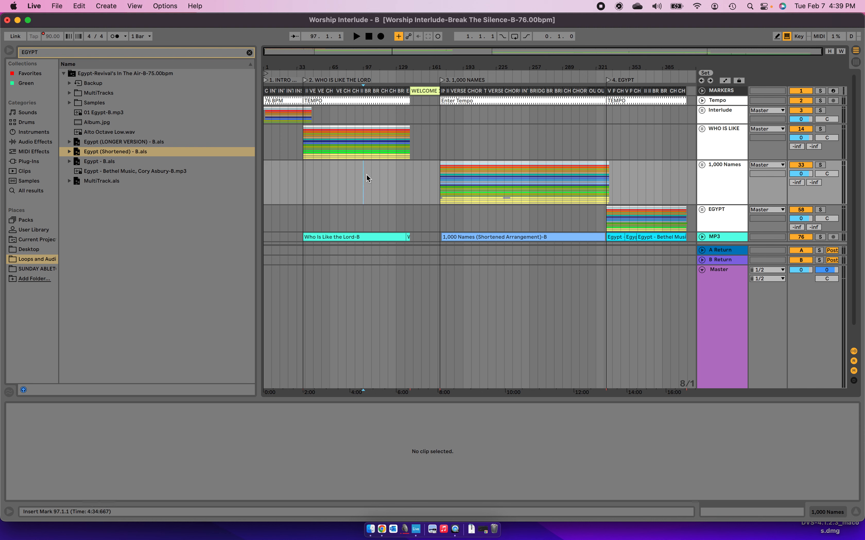
key("space")
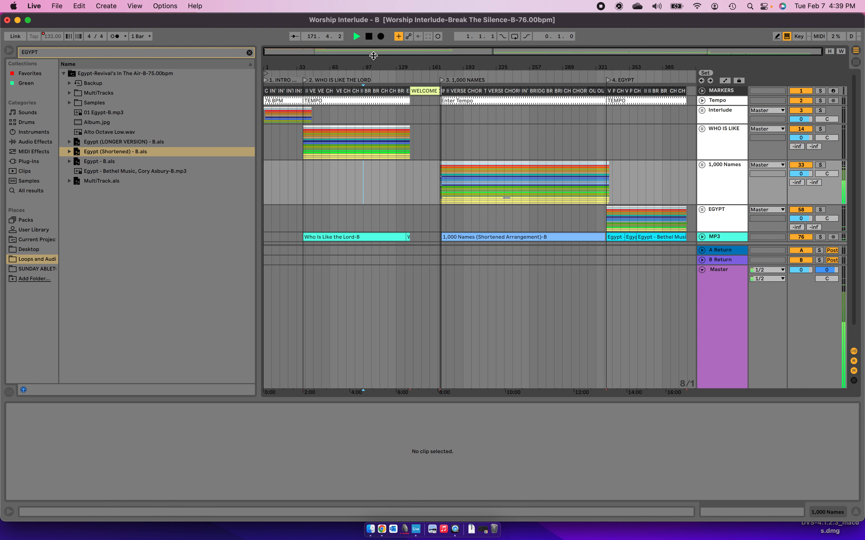
left_click(369, 37)
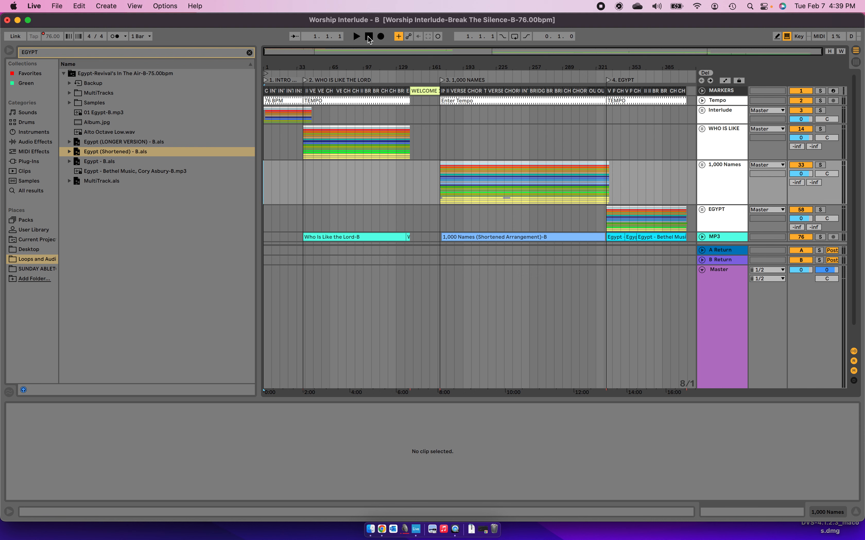
key("3")
key("space")
left_click(368, 37)
left_click(368, 37)
Step: Search the browser for PAD, open the Pads Key of B backing pads folder and preview its Warm and Shimmer pads
left_click(249, 52)
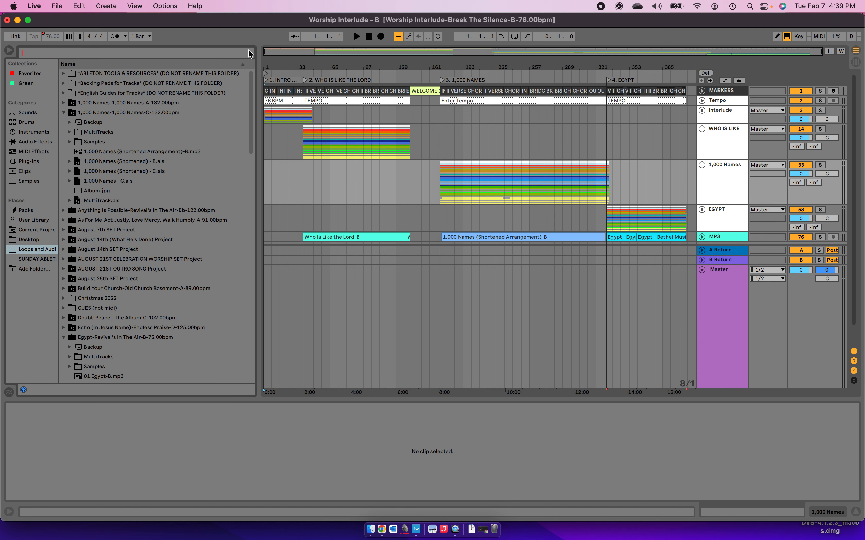
type("PAD")
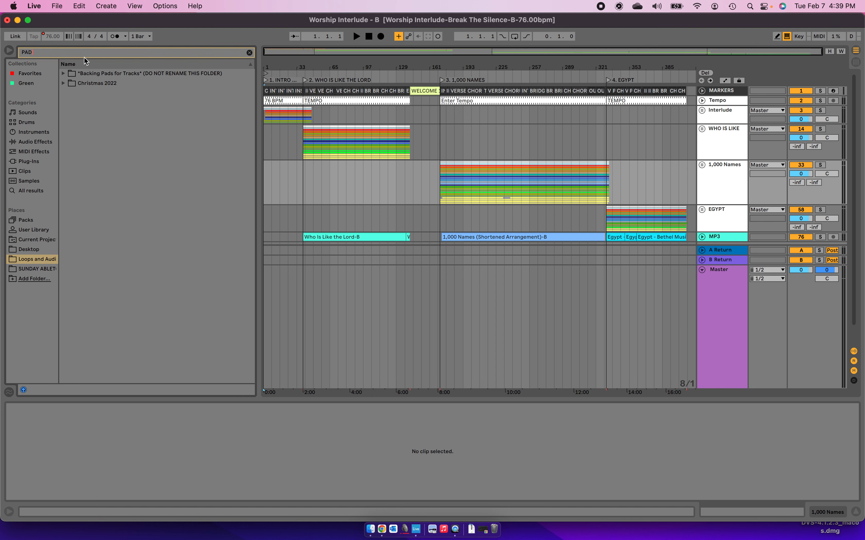
left_click(62, 73)
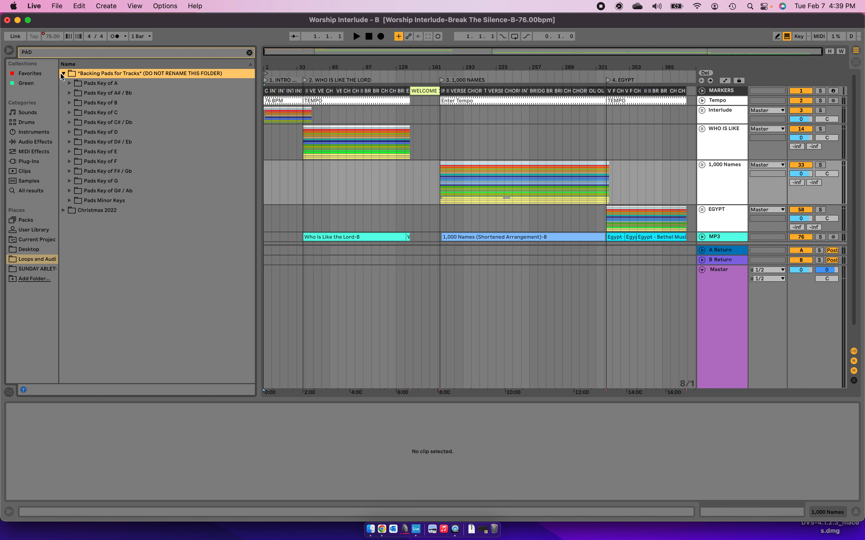
left_click(69, 101)
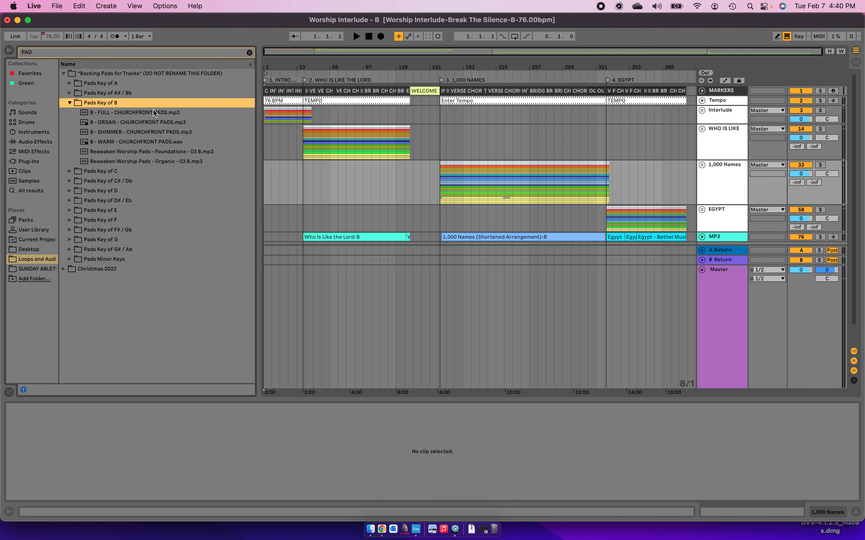
left_click(123, 141)
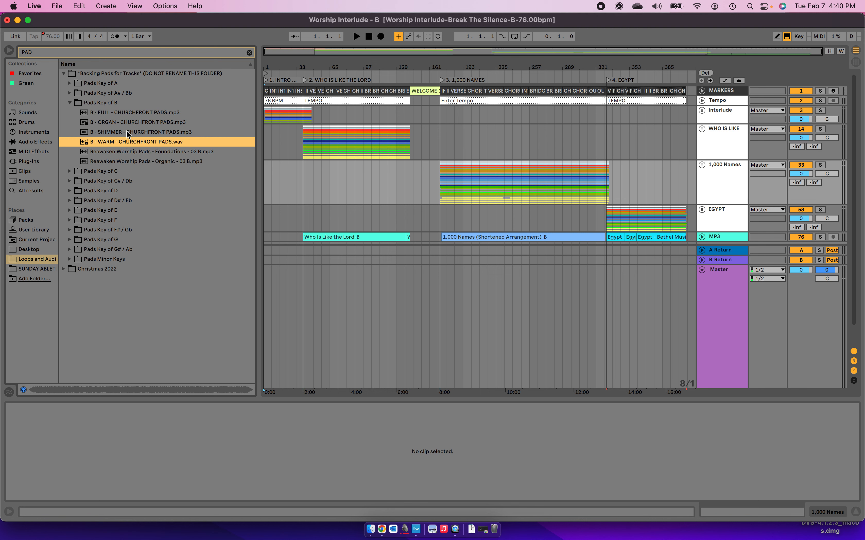
left_click(127, 133)
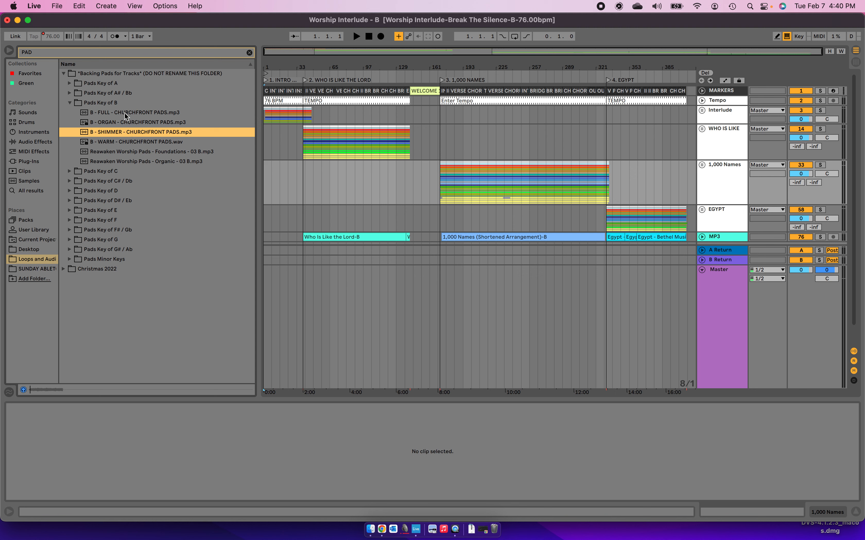
left_click(119, 137)
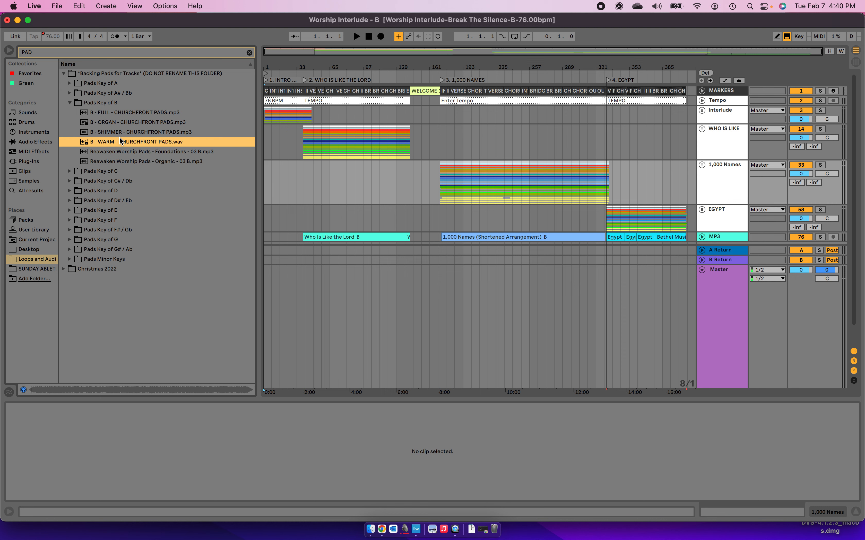
Step: Place B - WARM - CHURCHFRONT PADS.wav on a new track from the start, plus a second copy crossfaded from about bar 217 to 228
scroll(335, 168, "down", 2)
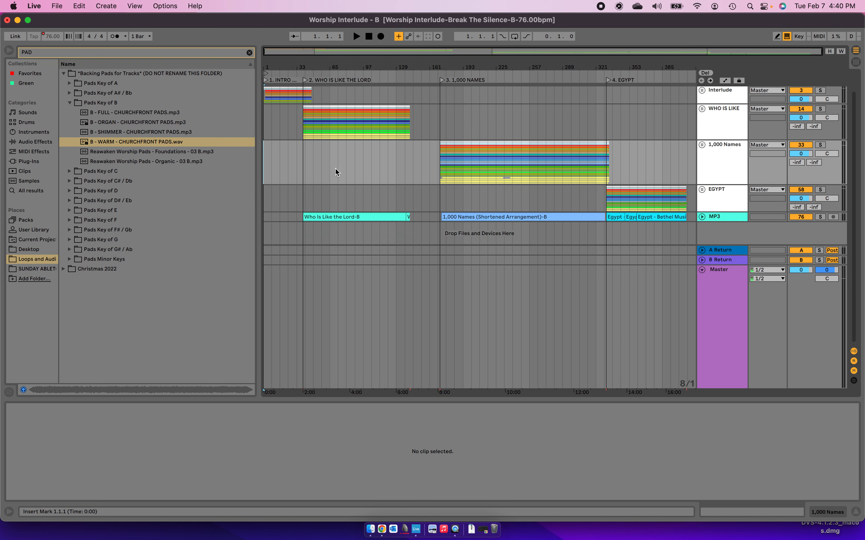
left_click_drag(110, 144, 264, 230)
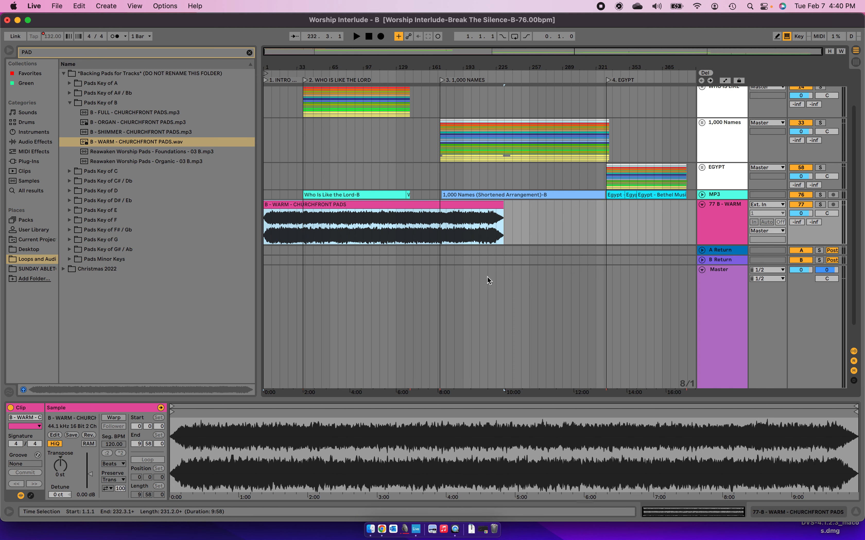
mouse_move(106, 141)
left_mouse_down()
mouse_move(218, 204)
mouse_move(372, 250)
mouse_move(501, 207)
mouse_move(489, 207)
mouse_move(484, 187)
mouse_move(520, 181)
left_mouse_up()
scroll(489, 204, "up", 5)
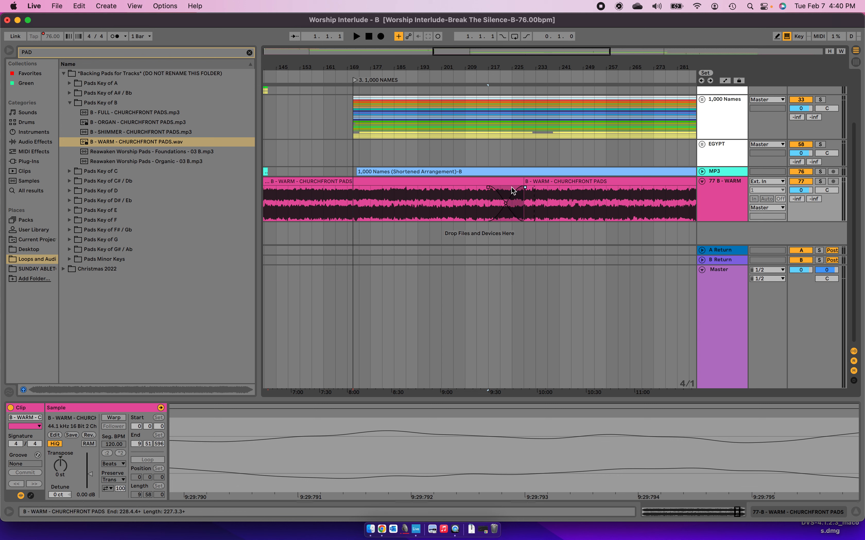
Step: Solo the warm pad track, listen through the crossfade from 217.1.1 and 222.1.1, and unsolo it and stop playback
left_click(490, 202)
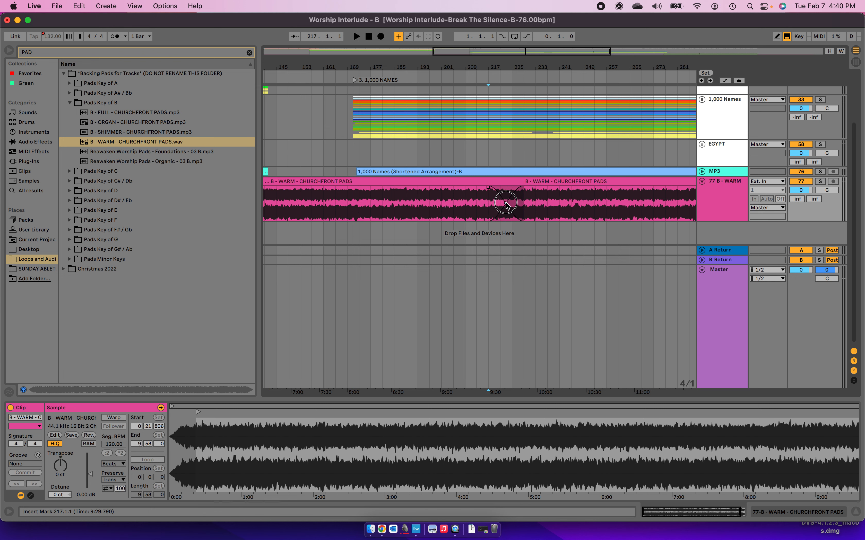
left_click(506, 201)
left_click(489, 200)
left_click(820, 181)
key("space")
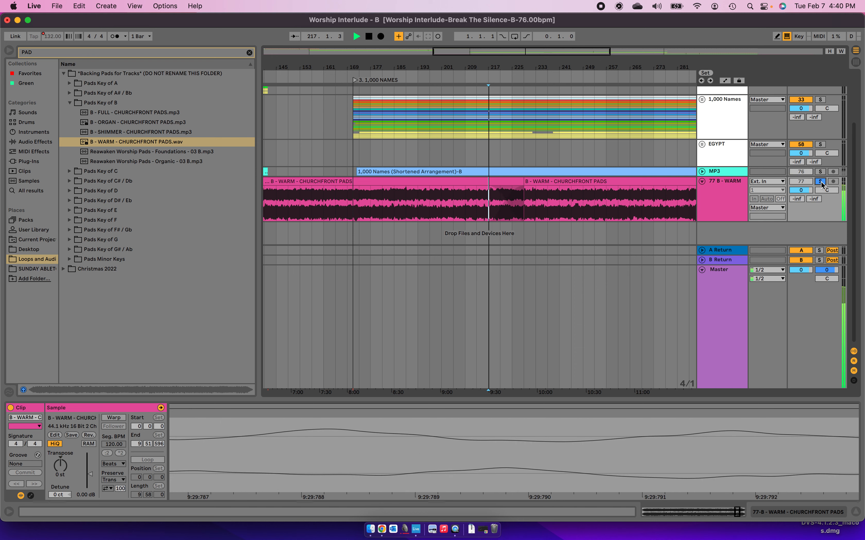
scroll(529, 210, "up", 5)
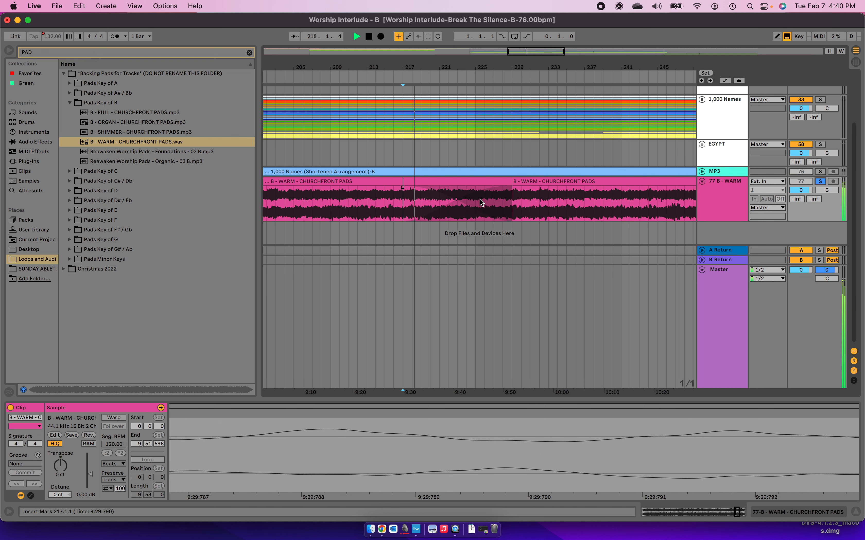
left_click(431, 199)
left_click(440, 200)
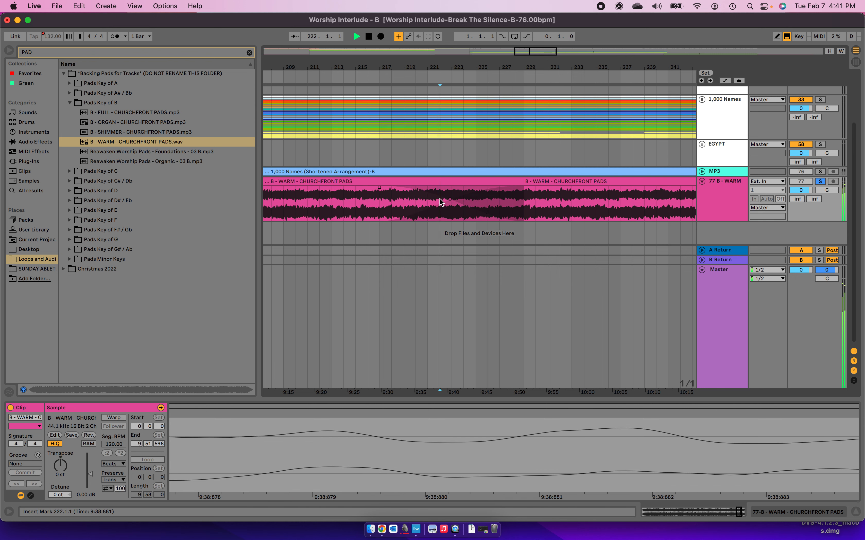
scroll(602, 232, "down", 5)
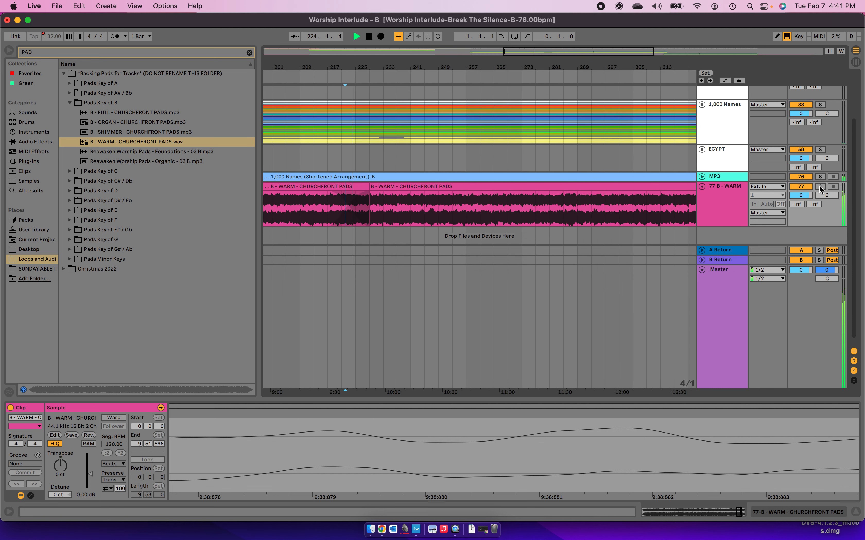
left_click(820, 186)
scroll(495, 223, "down", 4)
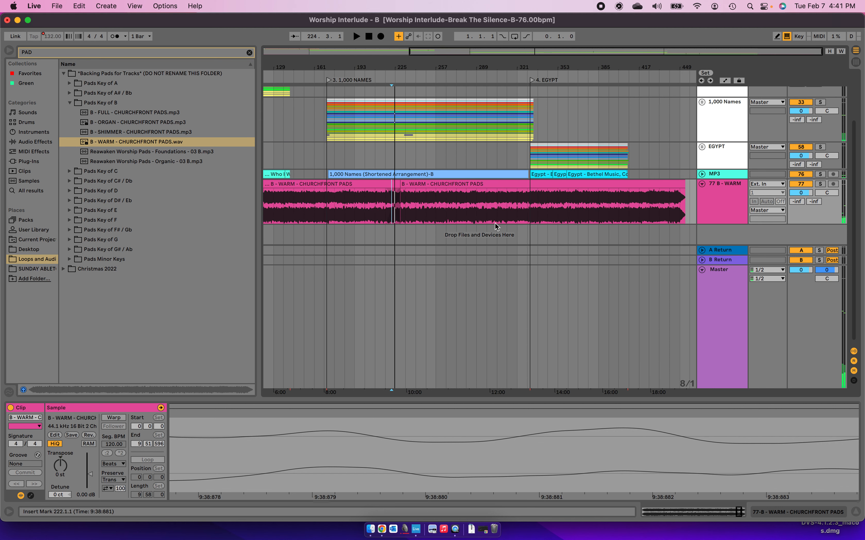
Step: Fade out the second warm pad clip gradually from just before the end of the Egypt clips to the pad's end
left_click(681, 183)
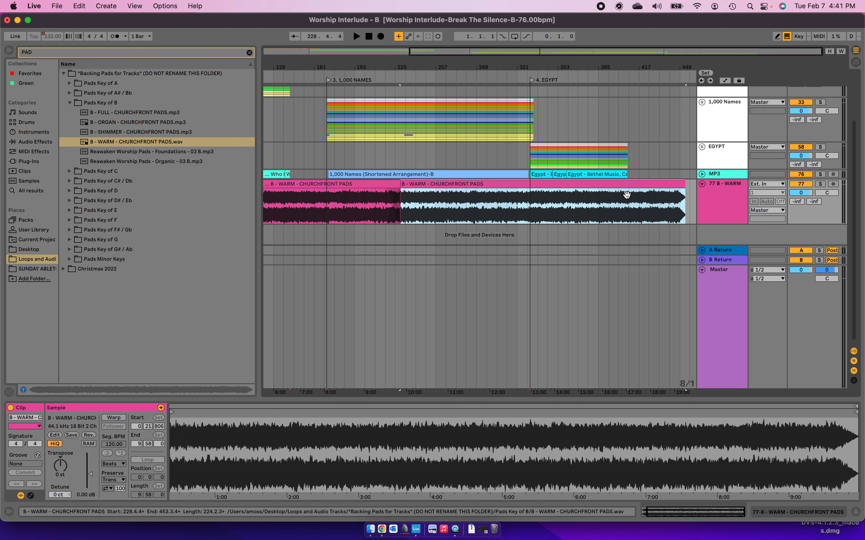
scroll(664, 168, "up", 4)
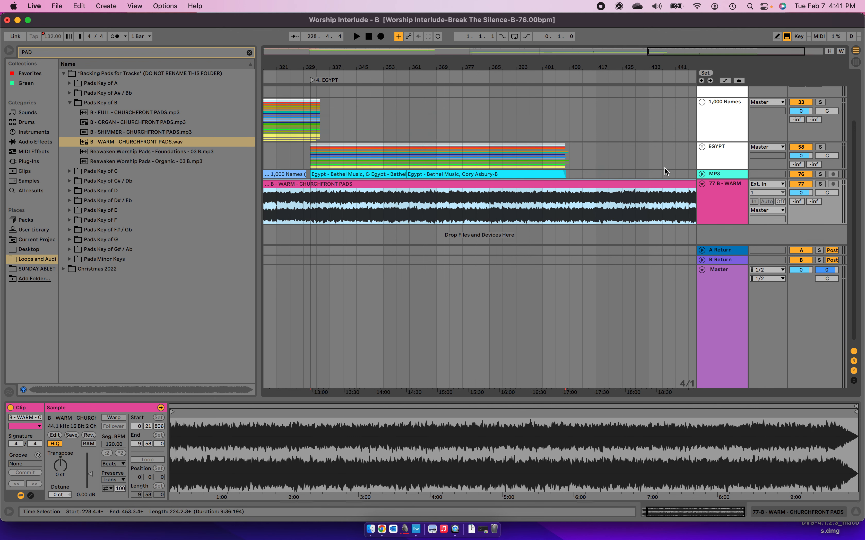
mouse_move(667, 195)
left_mouse_down()
mouse_move(539, 182)
mouse_move(691, 195)
mouse_move(505, 170)
left_mouse_up()
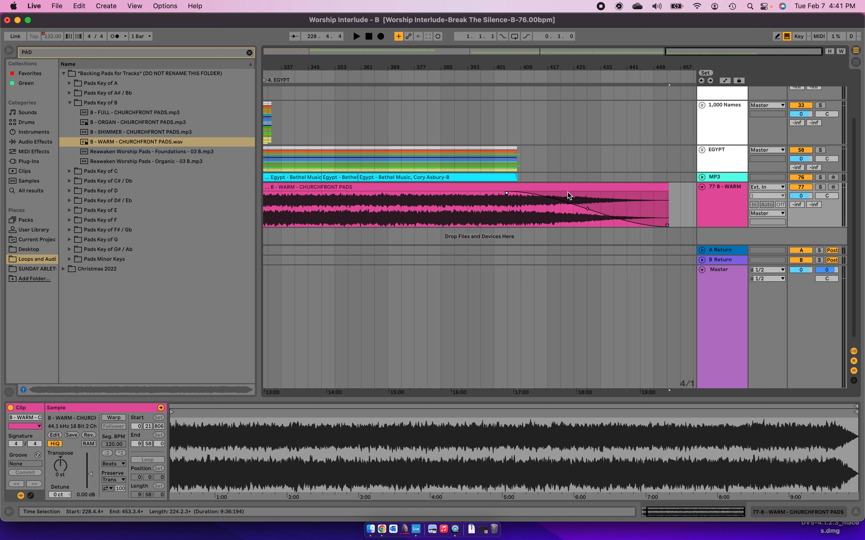
scroll(567, 191, "up", 5)
scroll(689, 227, "down", 3)
Step: Collapse the warm pad track, show the full arrangement and return the insert marker to 1.1.1
left_click(703, 209)
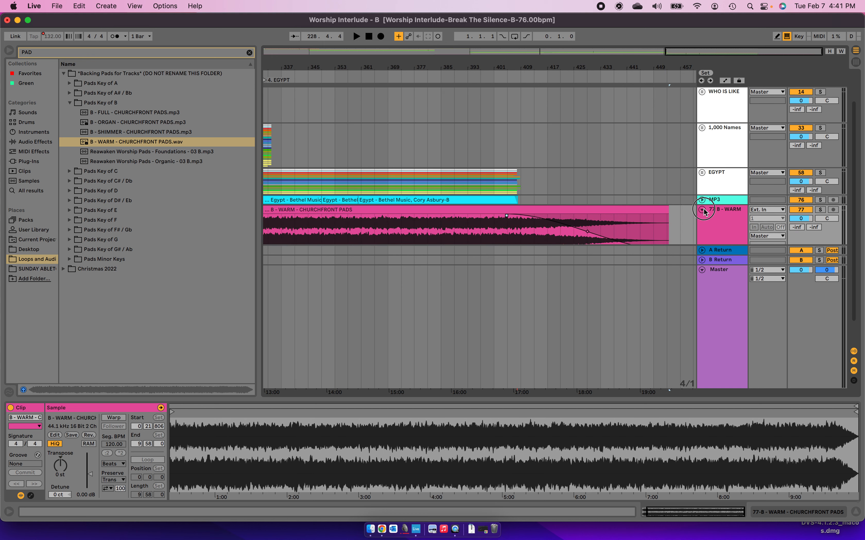
key("w")
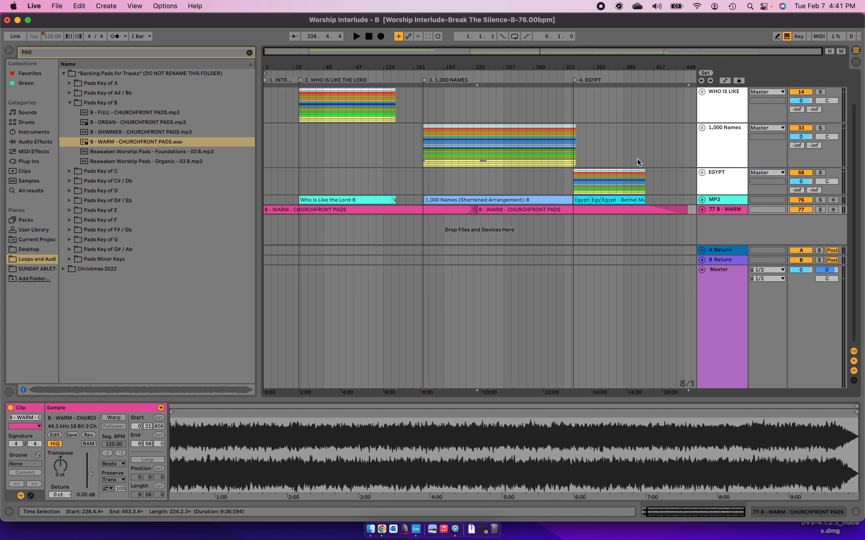
scroll(638, 163, "up", 3)
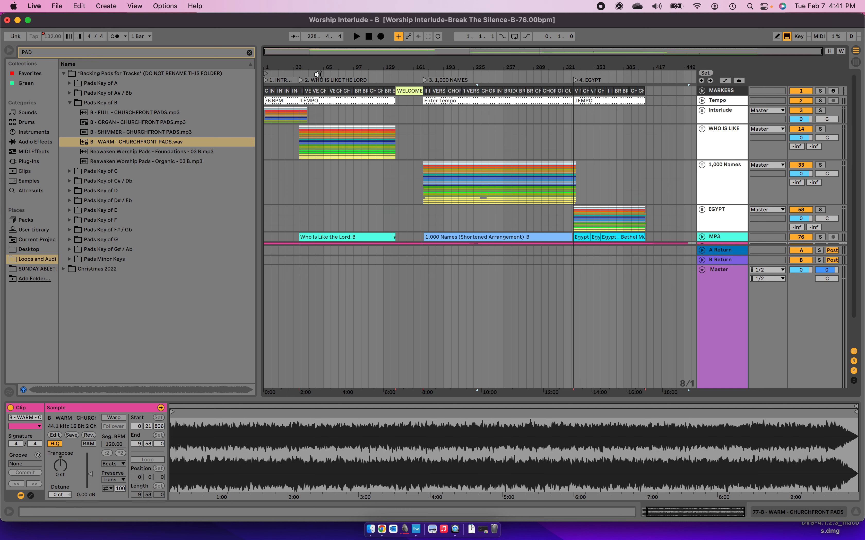
left_click(571, 119)
scroll(482, 192, "down", 2)
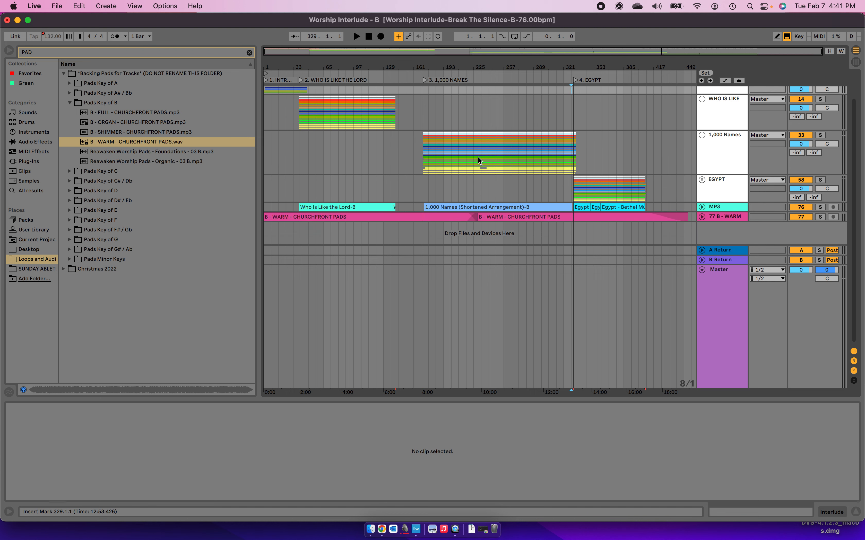
scroll(683, 172, "up", 2)
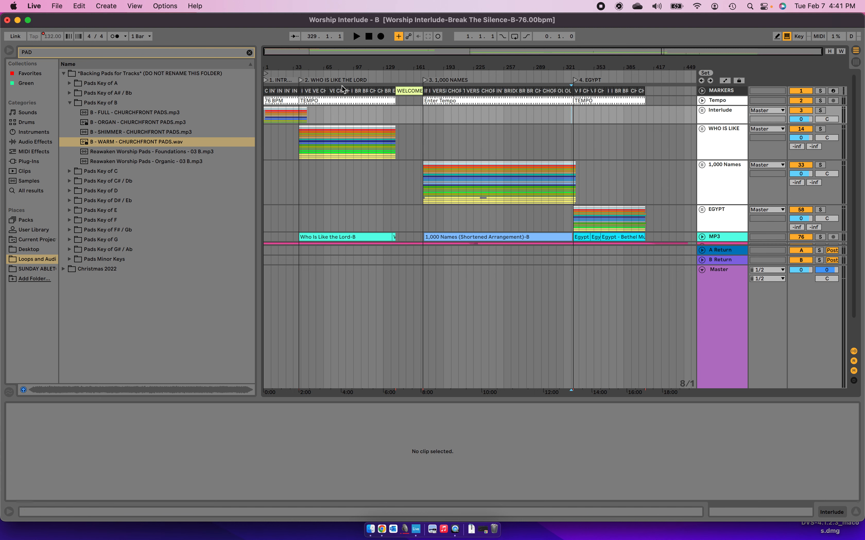
key("Home")
Step: Deactivate the Synth Bass and EG 2 tracks in the Interlude group and fold the group again
left_click(702, 110)
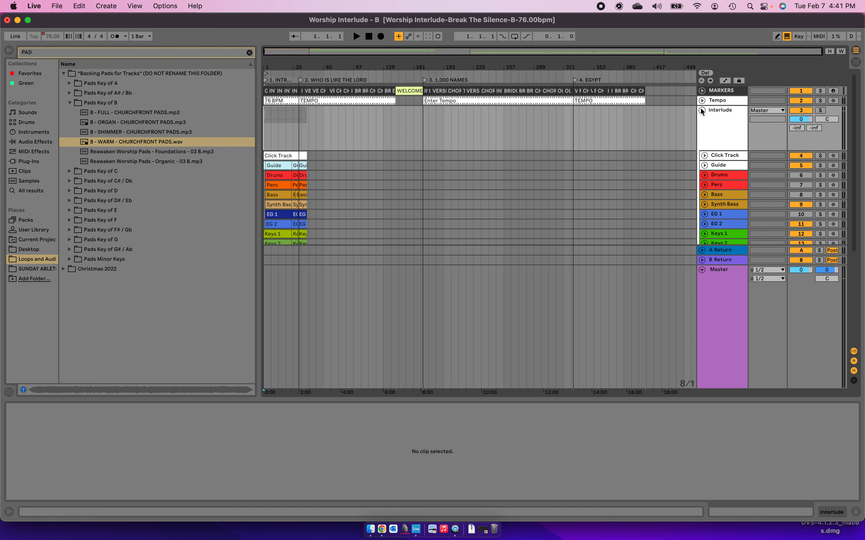
scroll(777, 123, "down", 4)
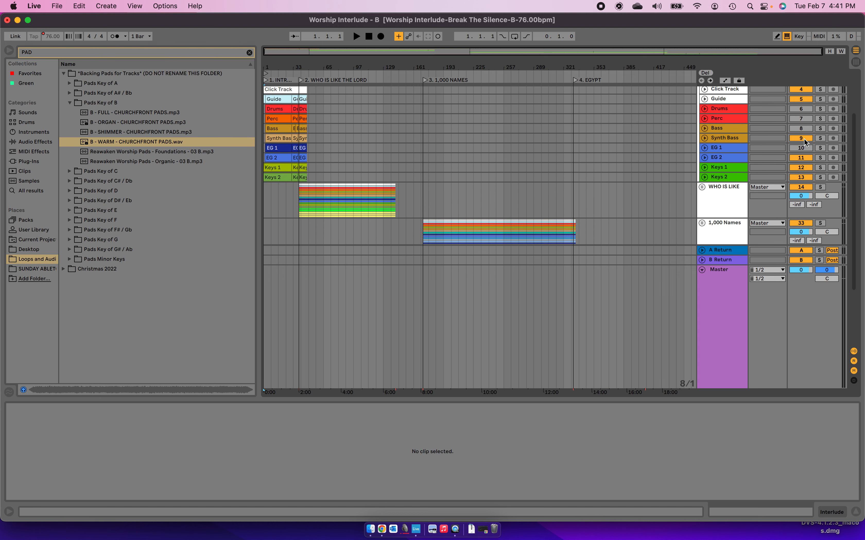
left_click(803, 138)
left_click(802, 158)
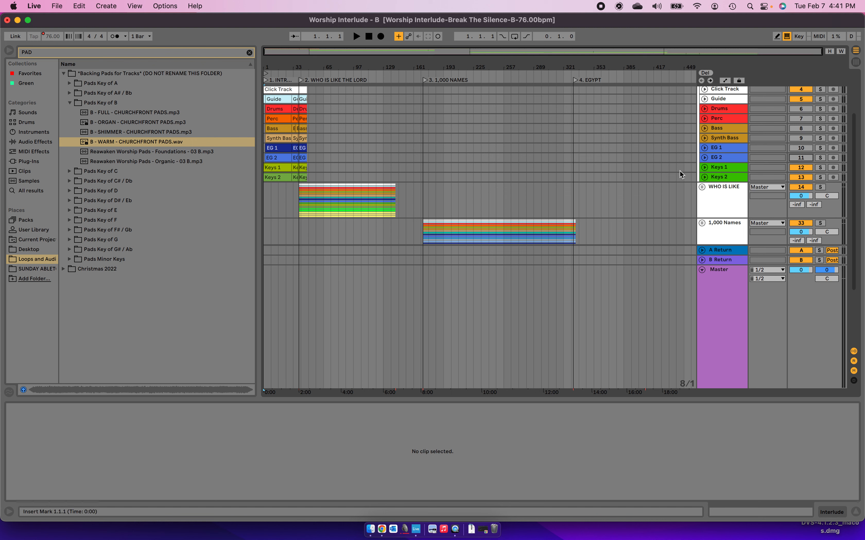
scroll(680, 174, "up", 3)
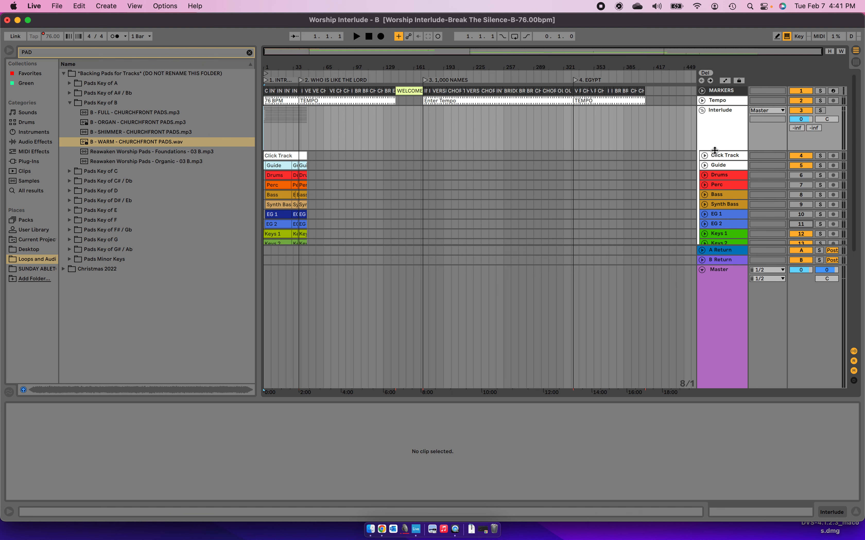
left_click(700, 110)
Step: Activate Synth FX, Synth Bass, Keys 1, Strings and one lower track in the WHO IS LIKE group, and fold the group again
left_click(701, 130)
scroll(729, 175, "down", 5)
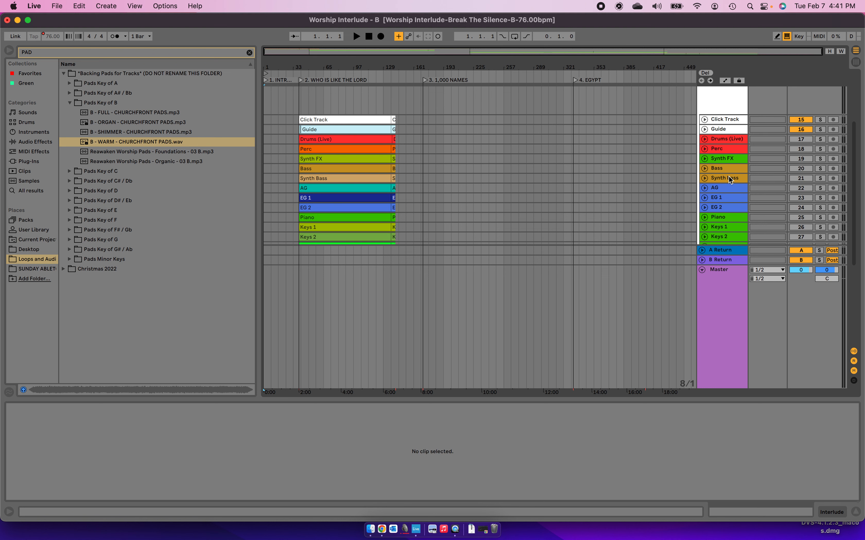
scroll(725, 150, "up", 1)
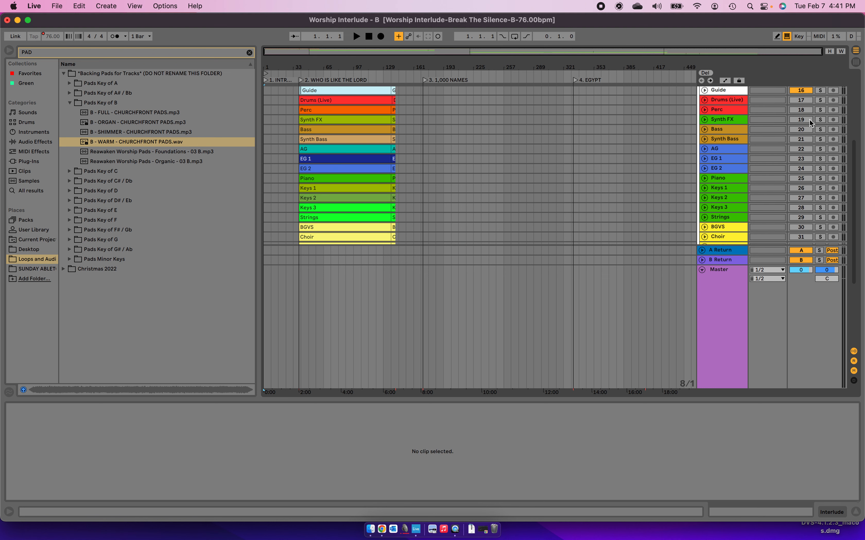
left_click(800, 120)
left_click(800, 139)
left_click(800, 189)
left_click(800, 217)
scroll(802, 213, "down", 3)
left_click(801, 205)
scroll(800, 202, "up", 10)
left_click(701, 129)
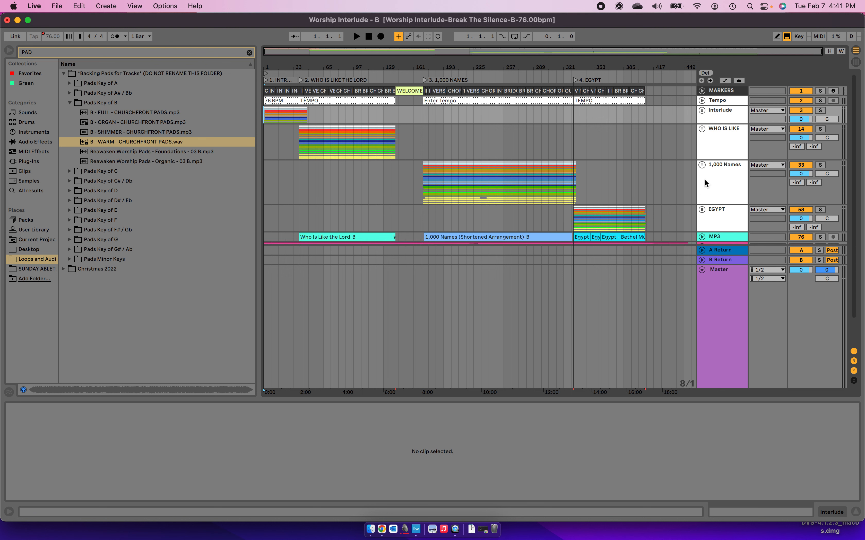
Step: Unfold the 1,000 Names group and activate its Perc, Synth Loop, Synth Bass, EG 4 and EG 6 tracks
left_click(701, 165)
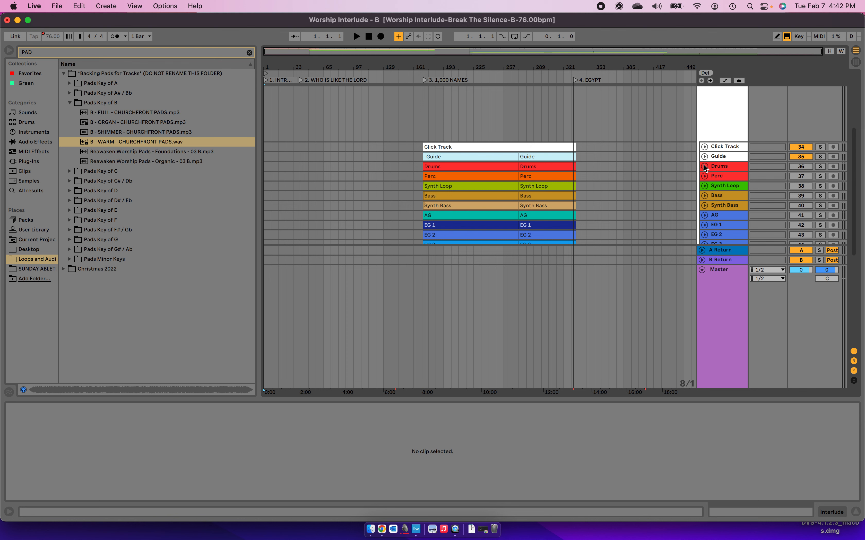
left_click(794, 181)
left_click(801, 185)
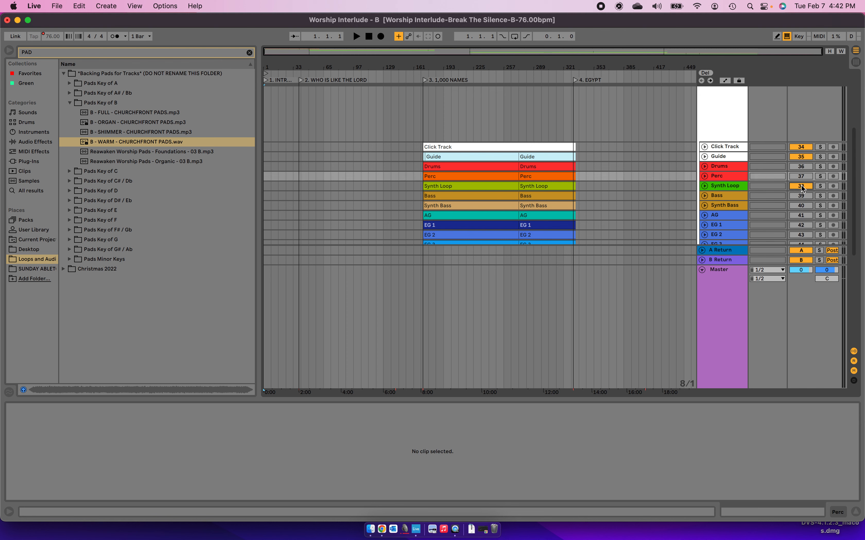
left_click(801, 176)
scroll(775, 171, "down", 3)
left_click(803, 166)
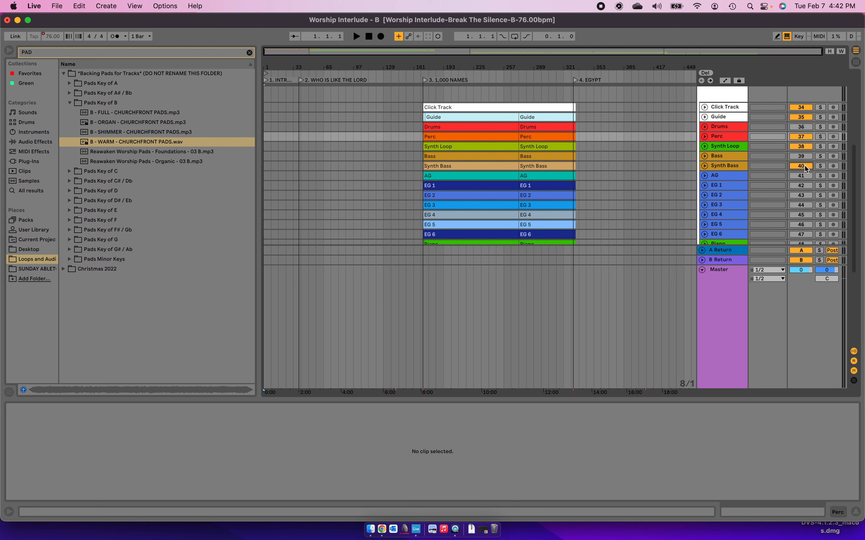
scroll(700, 133, "down", 3)
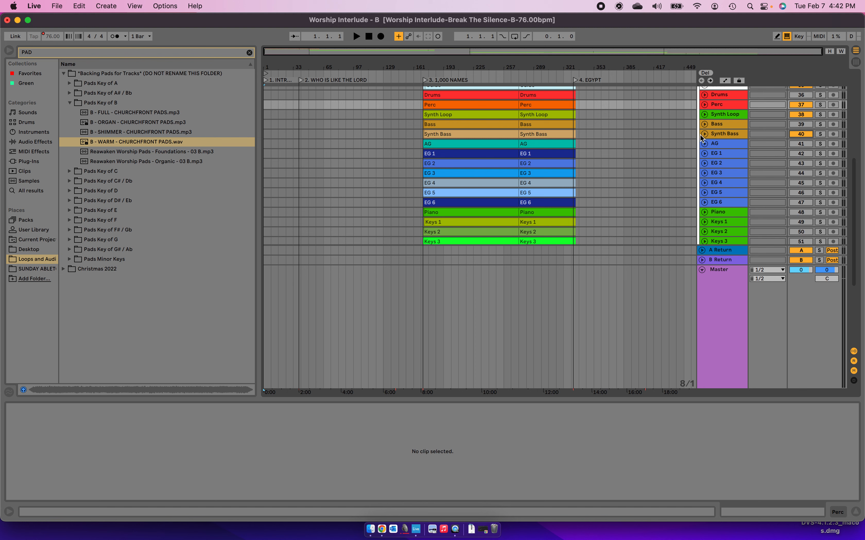
scroll(757, 223, "down", 1)
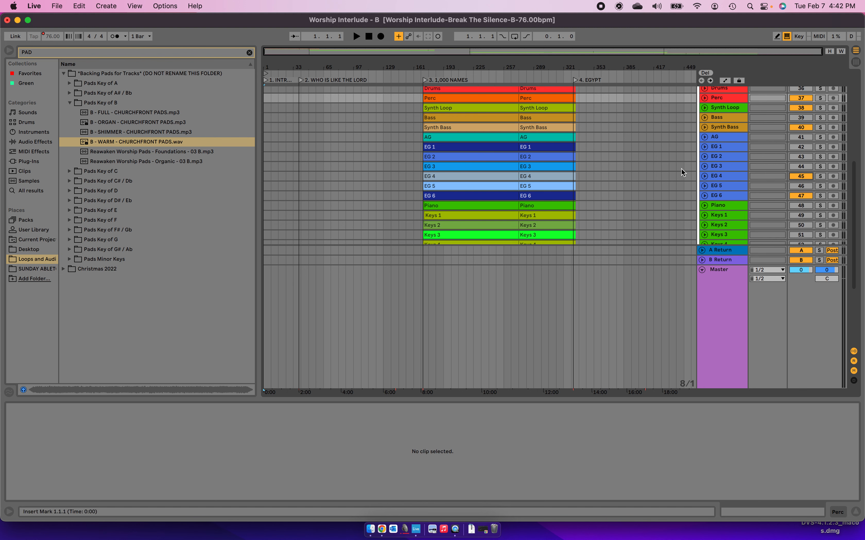
Step: Activate the Keys 1, Keys 2, Keys 3 and Keys 4 tracks in the 1,000 Names group and fold the group again
scroll(750, 183, "down", 6)
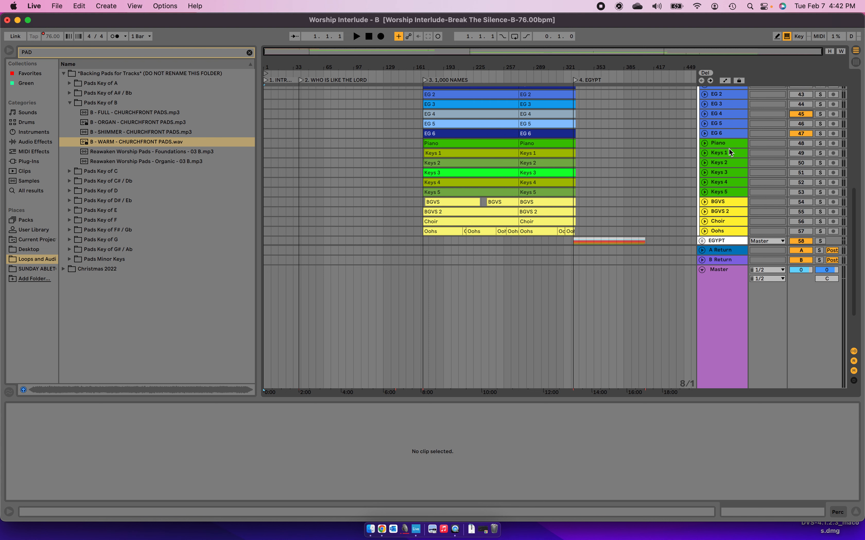
left_click(793, 154)
left_click(791, 163)
left_click(802, 163)
left_click(802, 172)
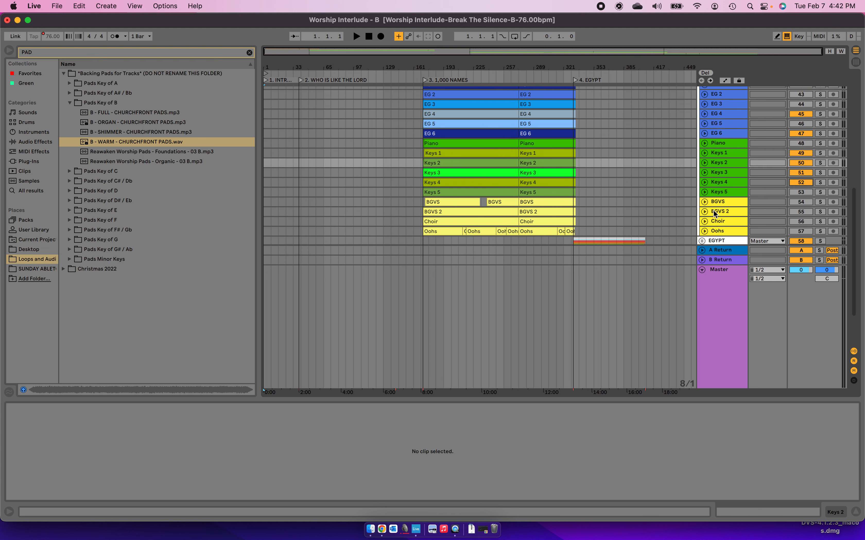
scroll(736, 208, "down", 5)
scroll(759, 160, "up", 15)
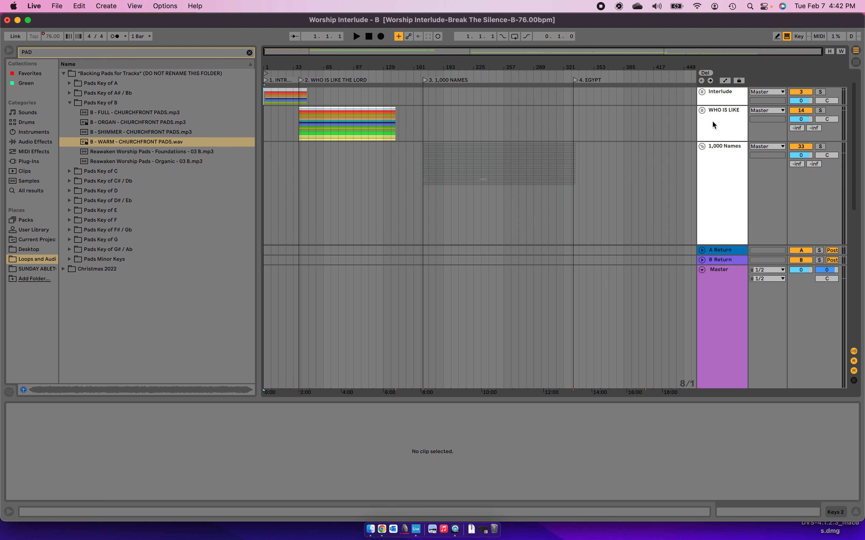
left_click(702, 146)
Step: Activate Synth FX, EG 4, Keys 1, Keys 2 and Keys 3 in the EGYPT group and fold the group again
scroll(701, 154, "down", 1)
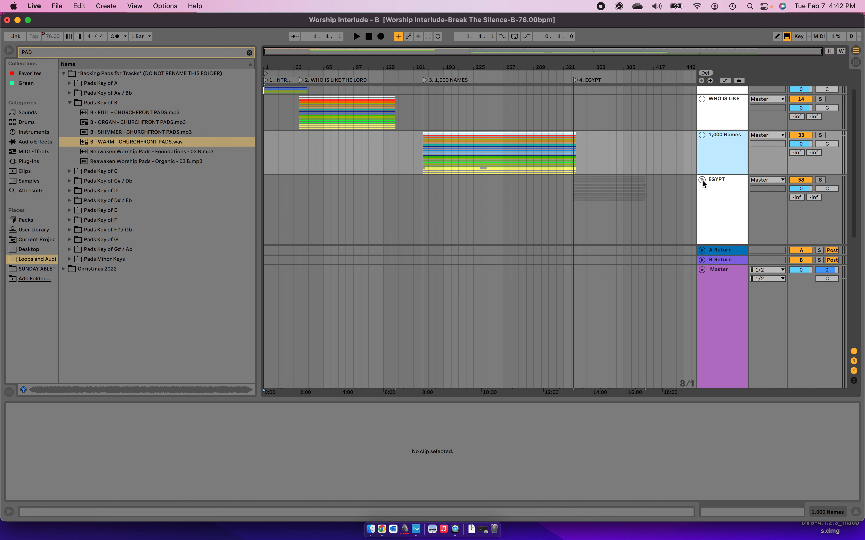
left_click(702, 180)
scroll(704, 179, "down", 1)
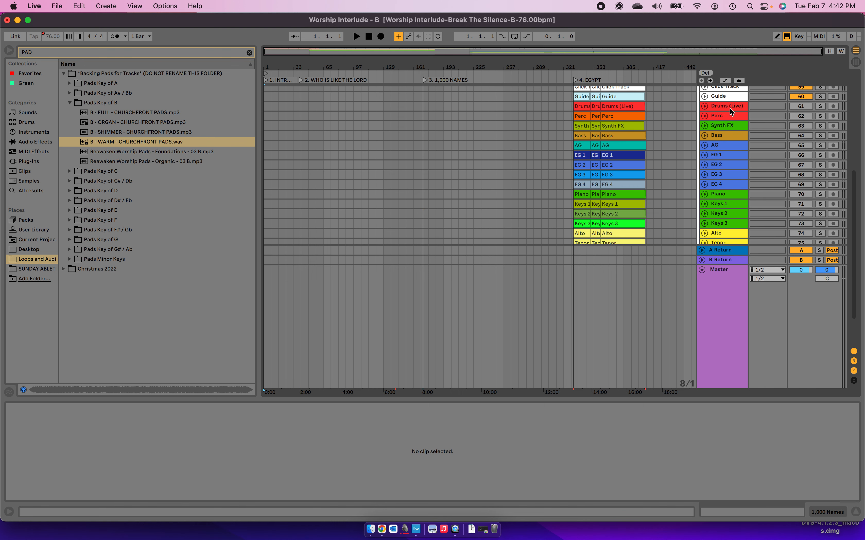
left_click(800, 126)
left_click(801, 184)
left_click(800, 204)
left_click(801, 213)
left_click(801, 223)
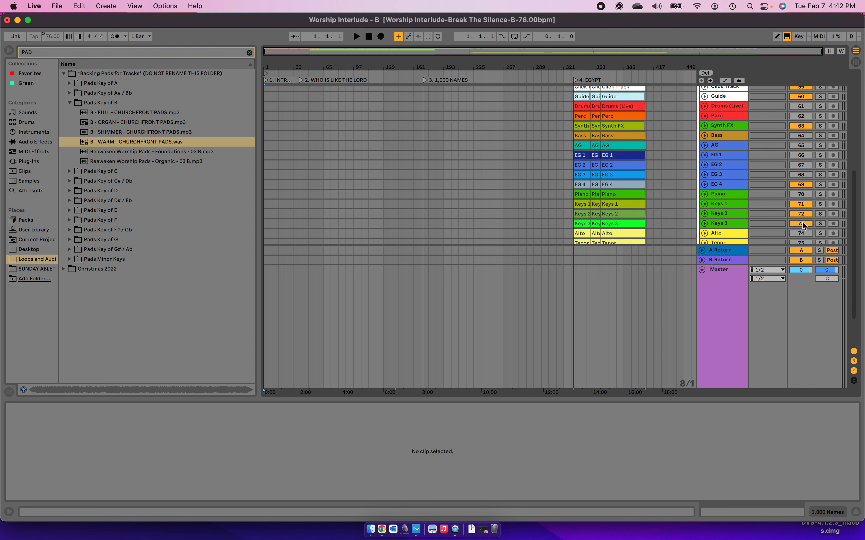
scroll(803, 226, "down", 5)
scroll(723, 166, "up", 5)
scroll(716, 130, "down", 5)
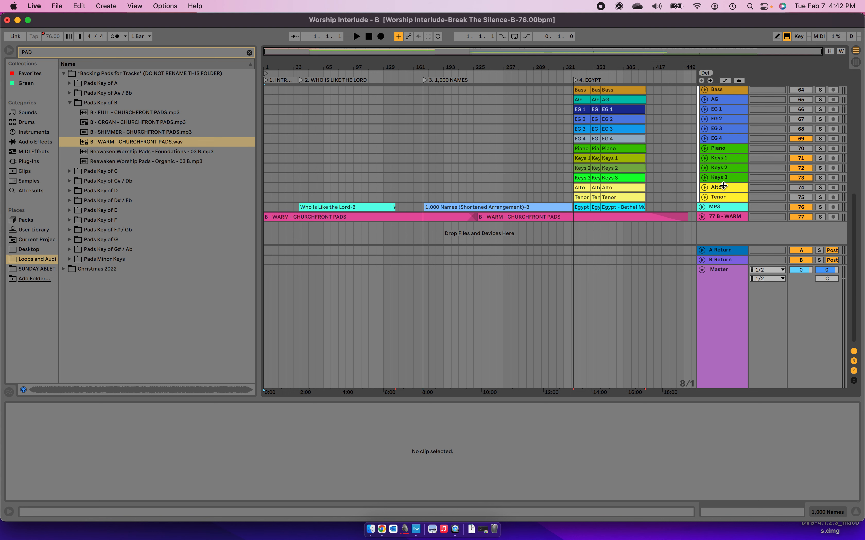
scroll(716, 129, "up", 5)
left_click(701, 207)
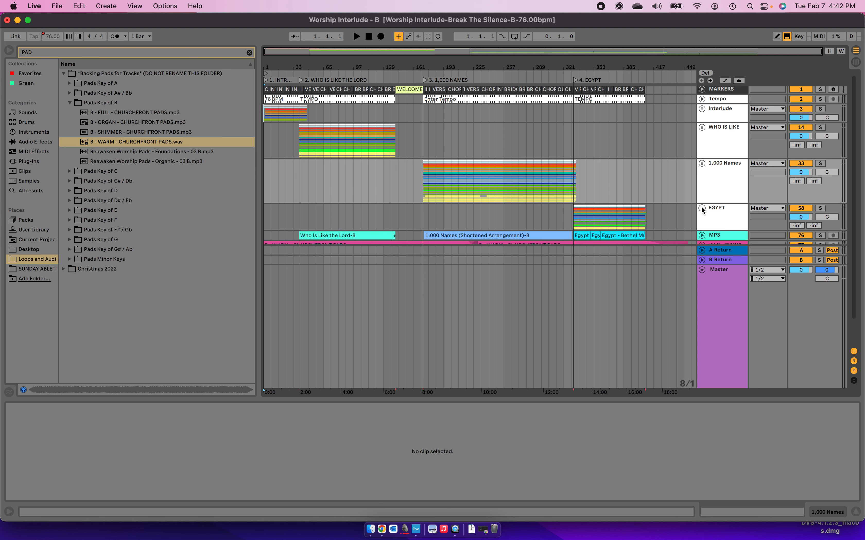
Step: Deactivate the MP3 reference track and make sure playback is stopped
scroll(776, 206, "down", 3)
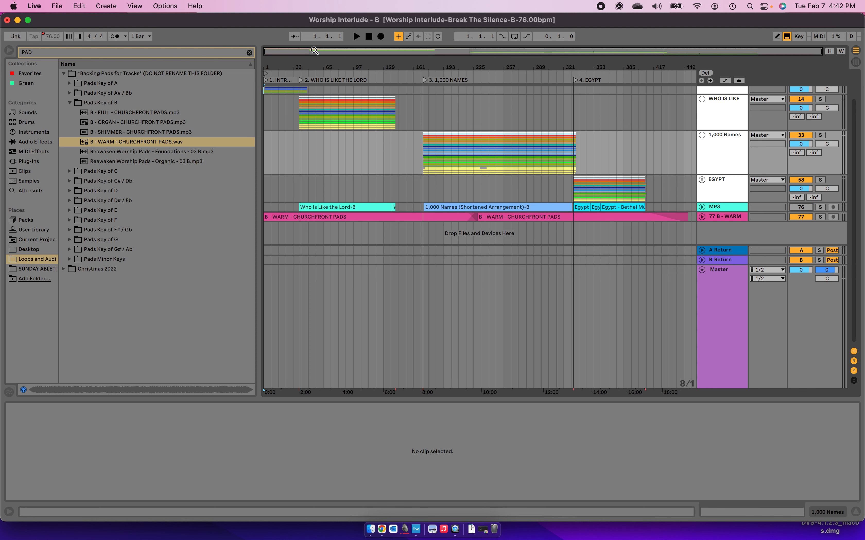
left_click(369, 36)
Step: Save the Live set as "June 3rd SET" in the SUNDAY ABLETON SETS folder on the desktop
left_click(59, 5)
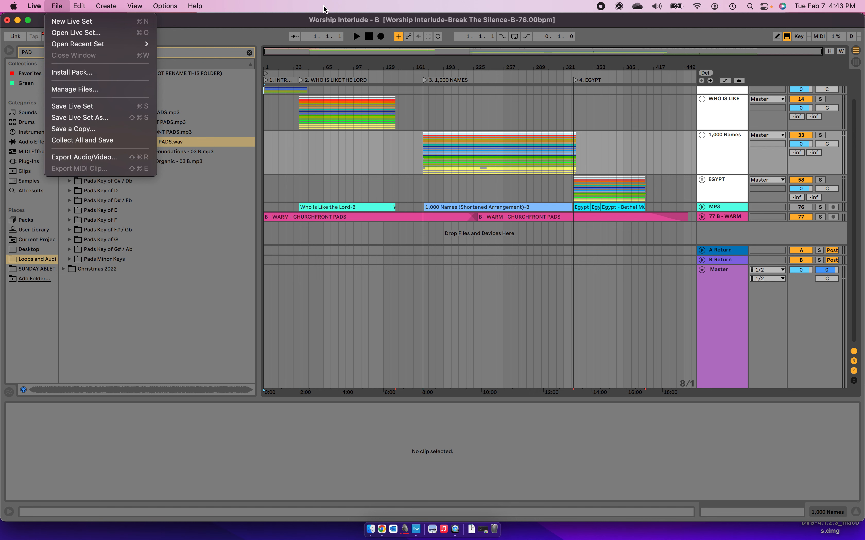
left_click(84, 118)
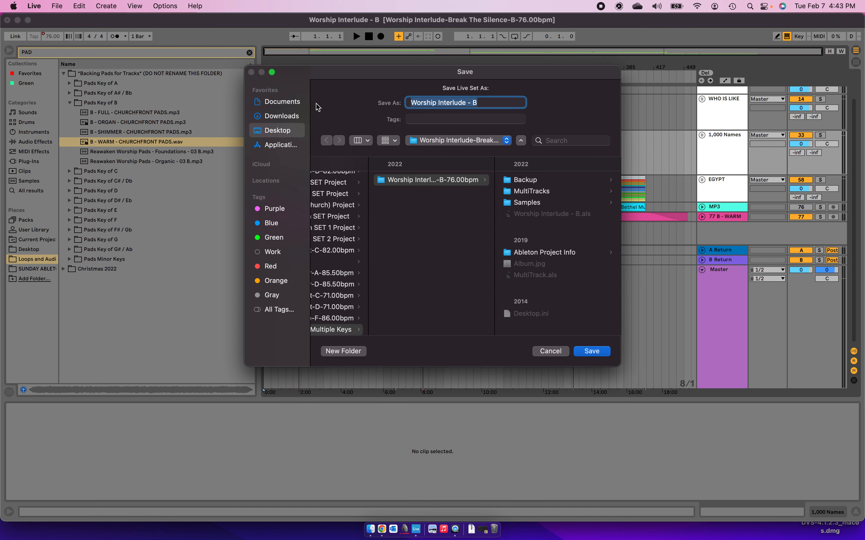
left_click(287, 133)
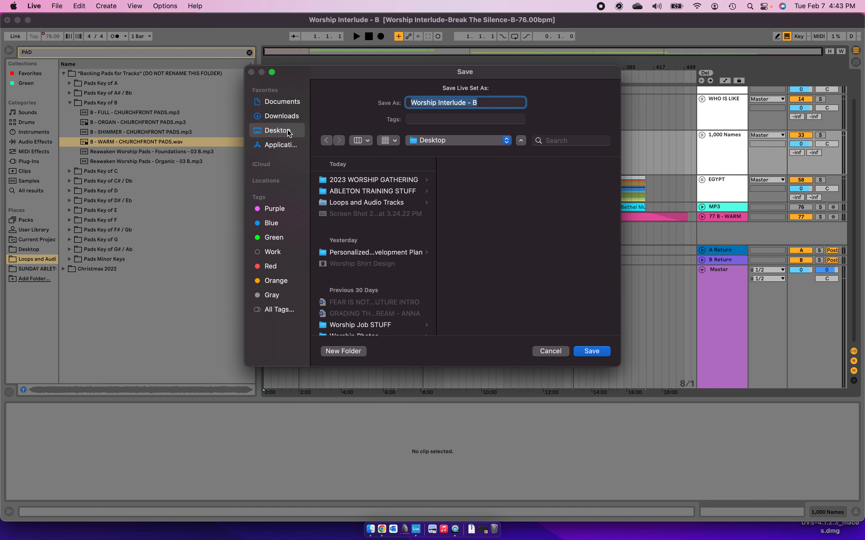
scroll(365, 186, "down", 5)
scroll(365, 191, "down", 5)
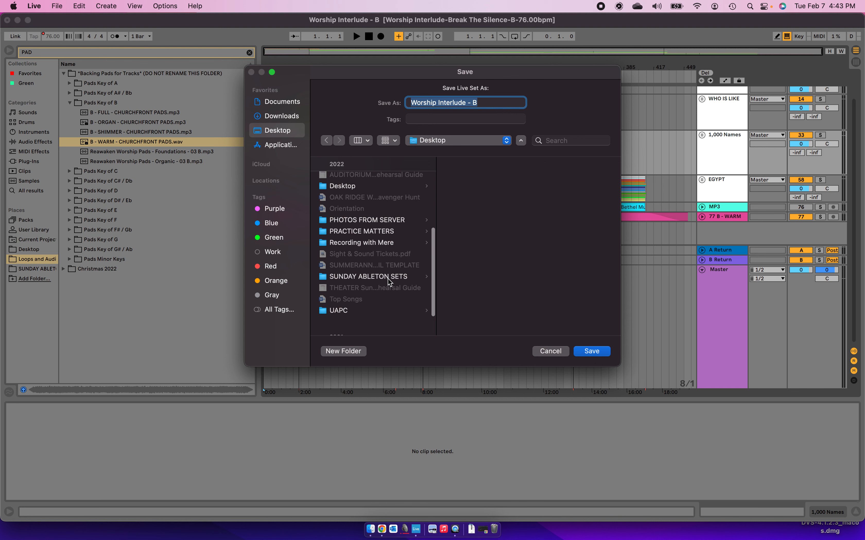
left_click(389, 278)
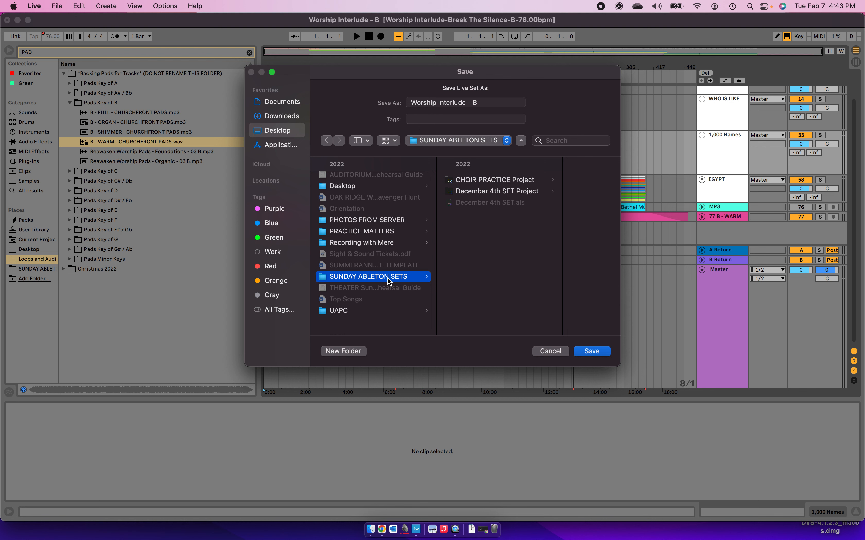
triple_click(442, 102)
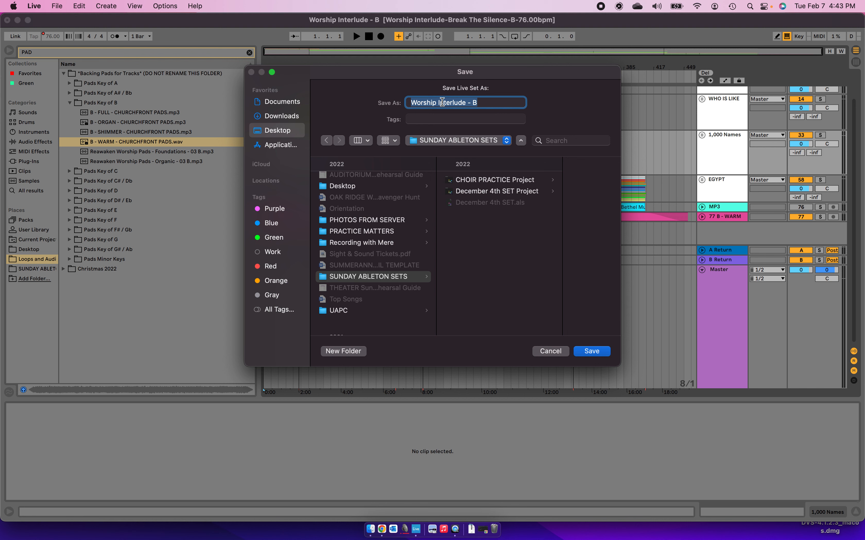
type("June 3rd SET")
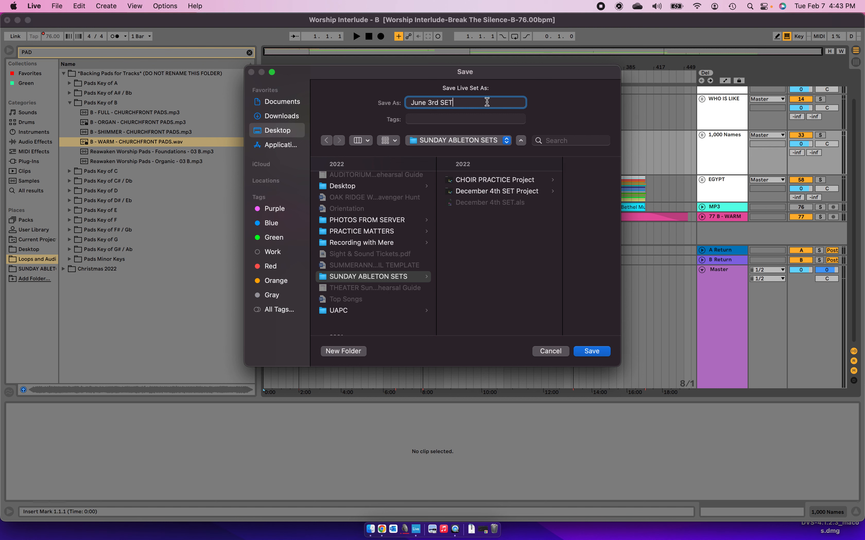
left_click(596, 352)
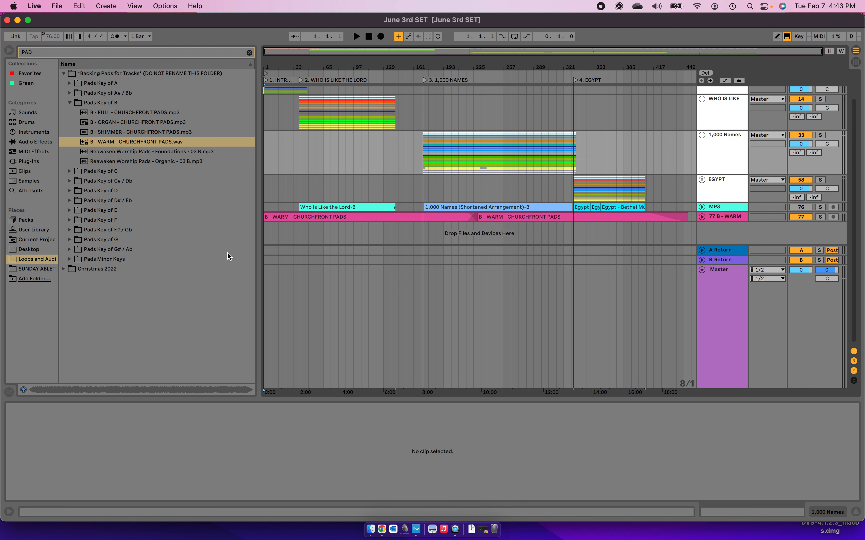
Step: Quit Ableton Live
left_click(30, 4)
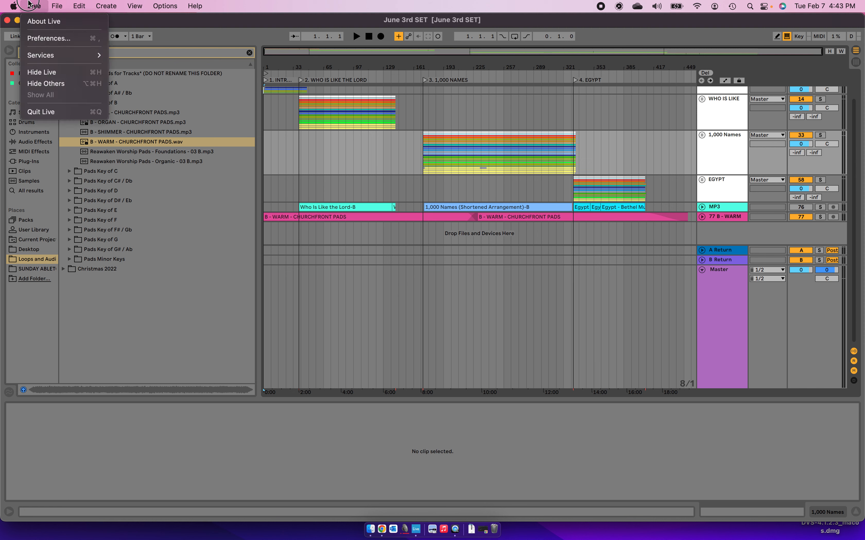
left_click(30, 3)
left_click(29, 4)
left_click(53, 113)
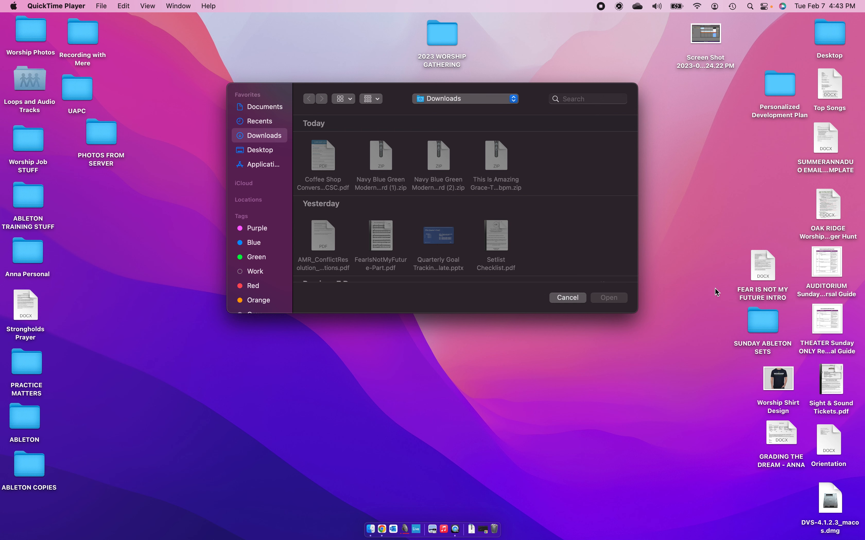
Step: Move the SUNDAY ABLETON SETS folder beside the Recording with Mere folder and open June 3rd SET.als from its June 3rd SET Project folder
left_click(768, 327)
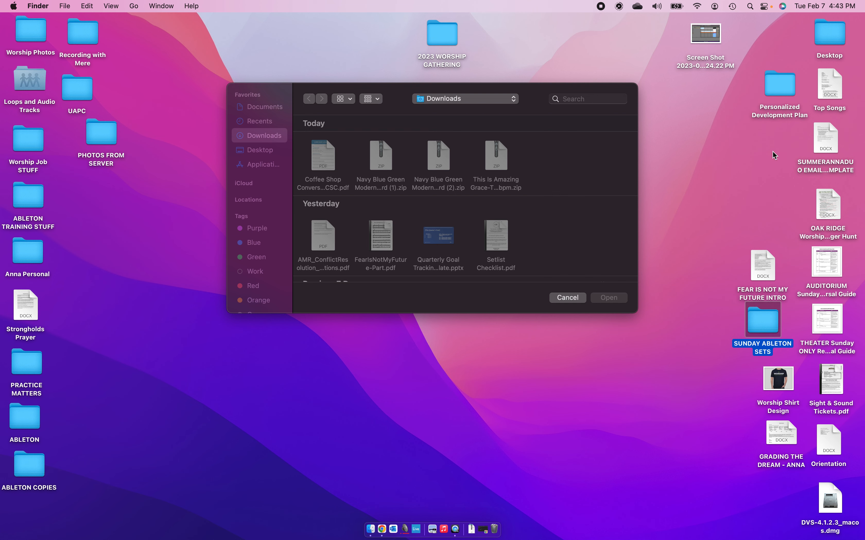
left_click_drag(769, 323, 171, 36)
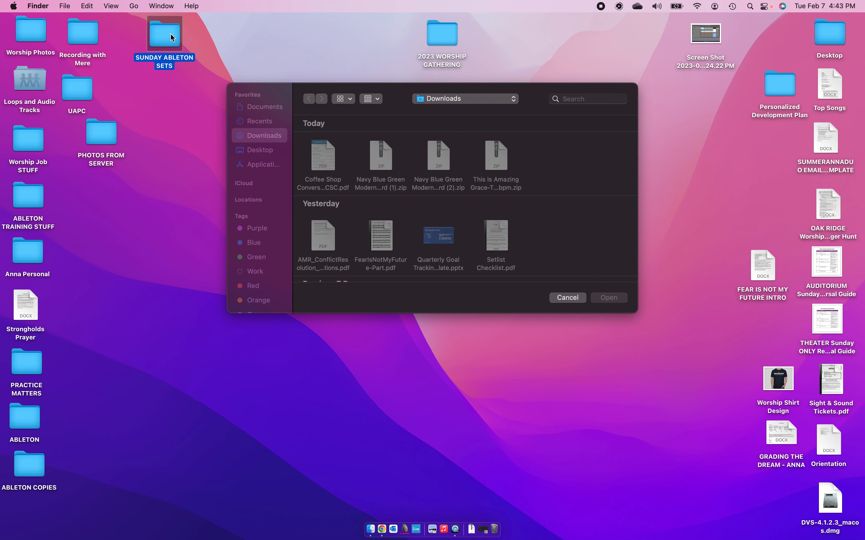
double_click(171, 37)
left_click(647, 184)
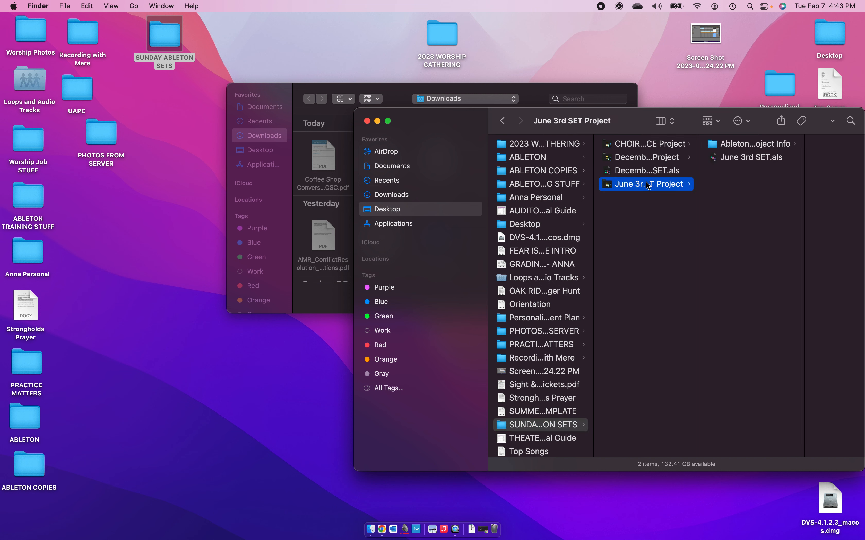
double_click(752, 158)
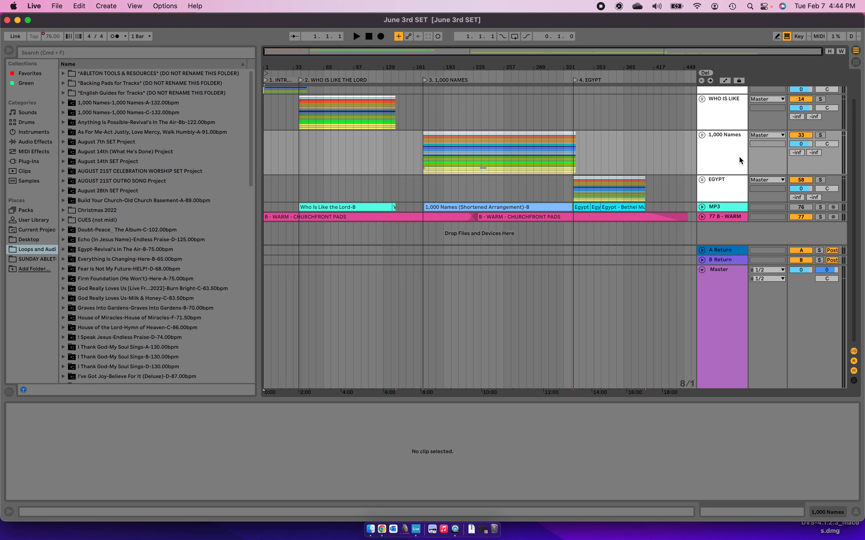
Step: Unfold the Interlude group to check its tracks in the reopened set and fold it again
scroll(712, 183, "up", 3)
left_click(701, 110)
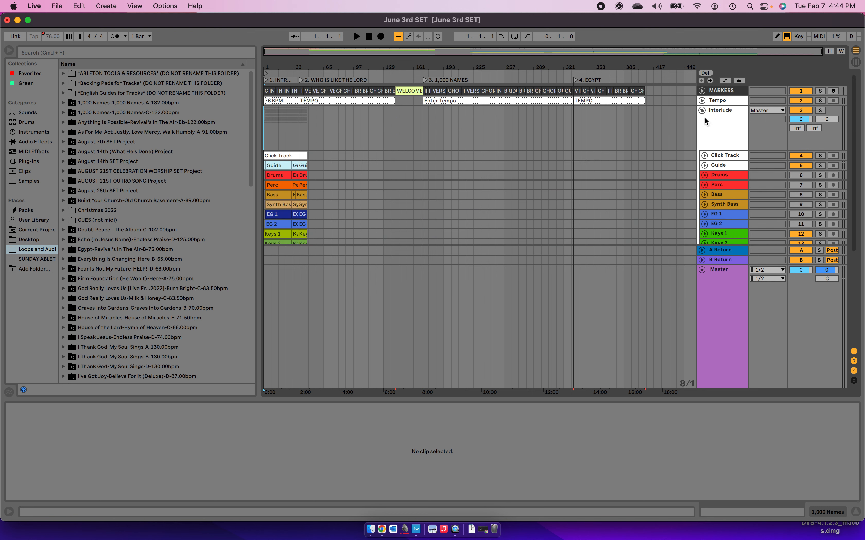
scroll(734, 172, "down", 4)
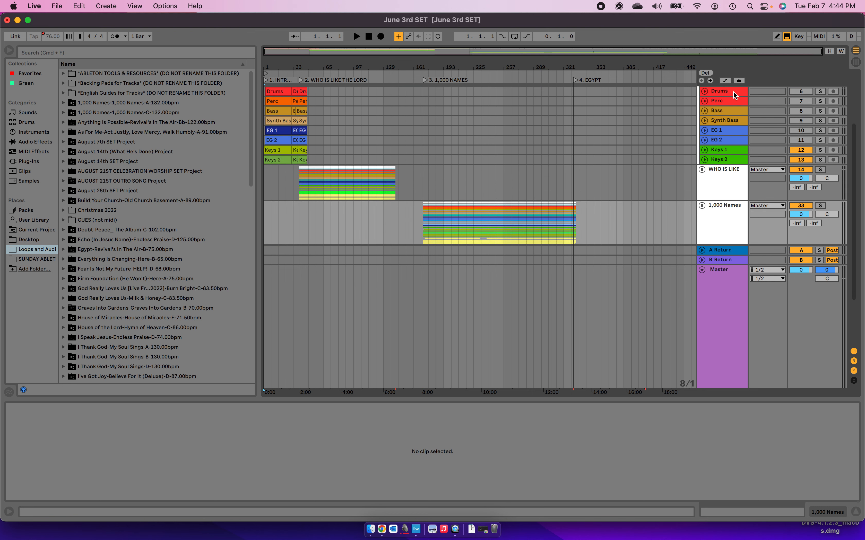
scroll(718, 102, "up", 5)
left_click(701, 109)
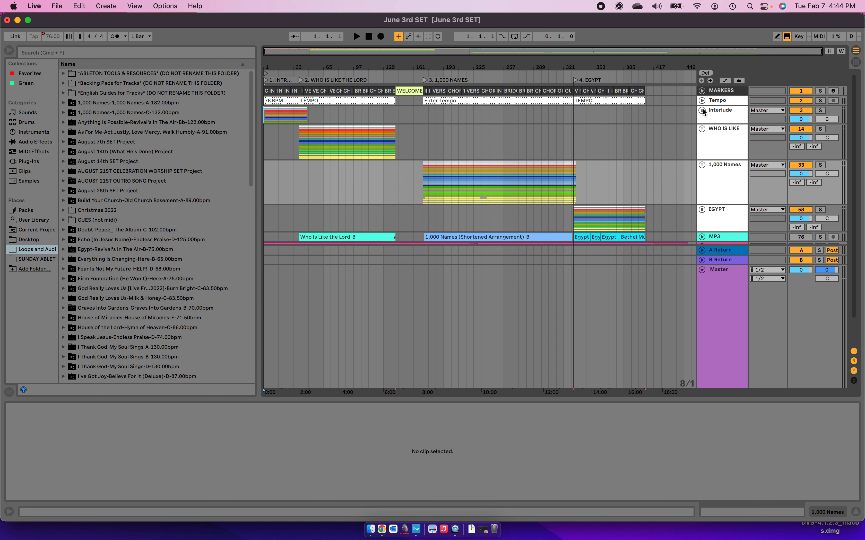
left_click(702, 111)
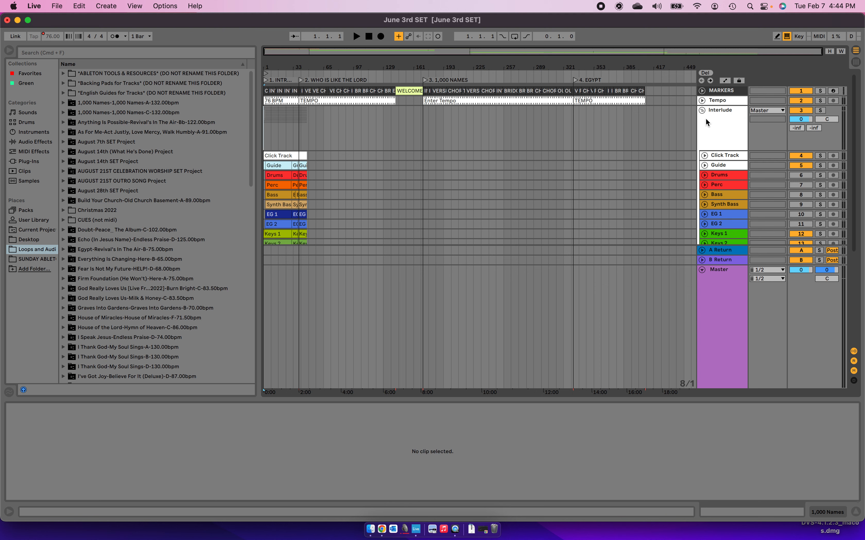
left_click(702, 110)
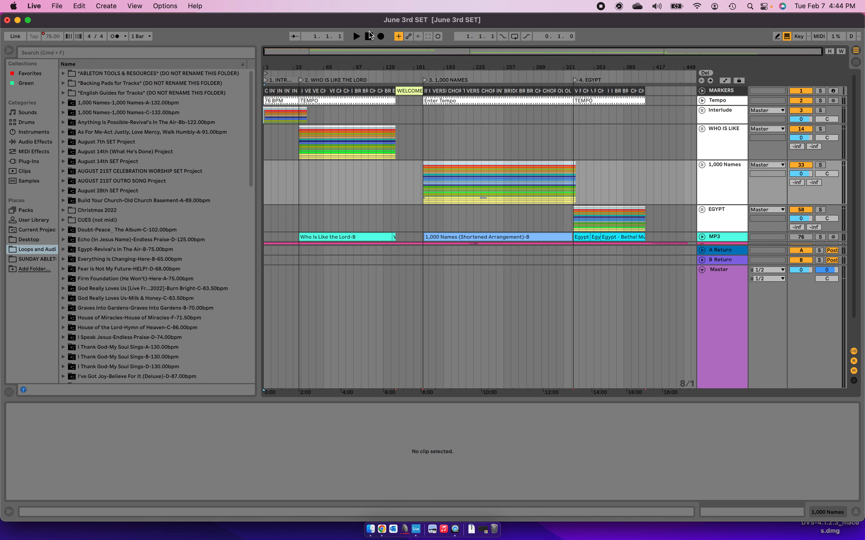
Step: Hide the browser and quit Ableton Live, saving the changes to June 3rd SET
left_click(9, 50)
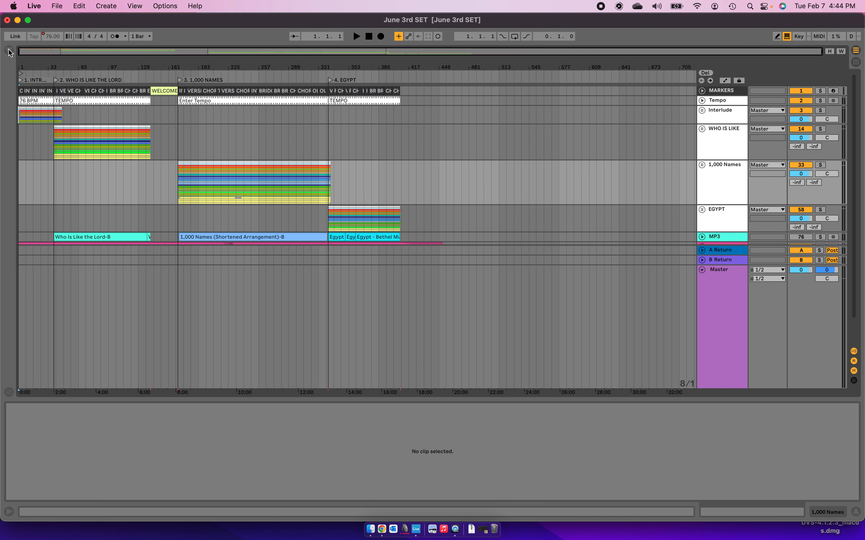
left_click(34, 6)
left_click(58, 112)
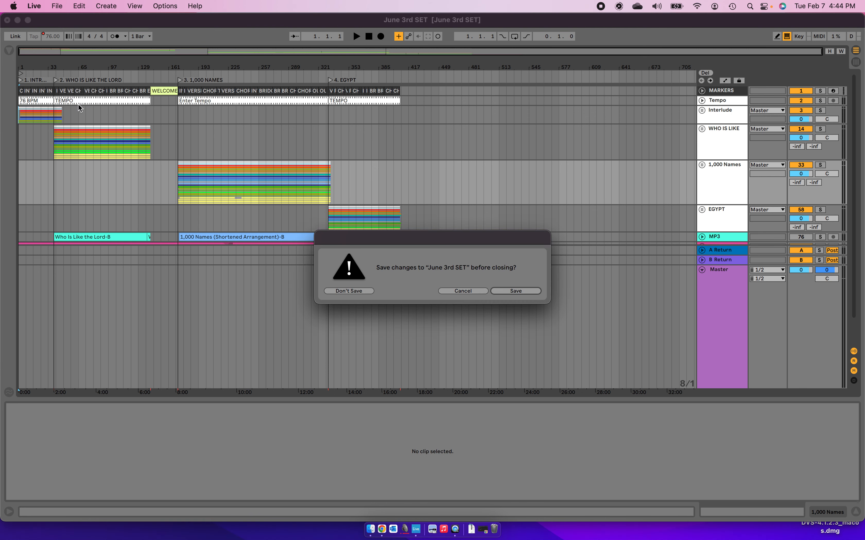
left_click(517, 291)
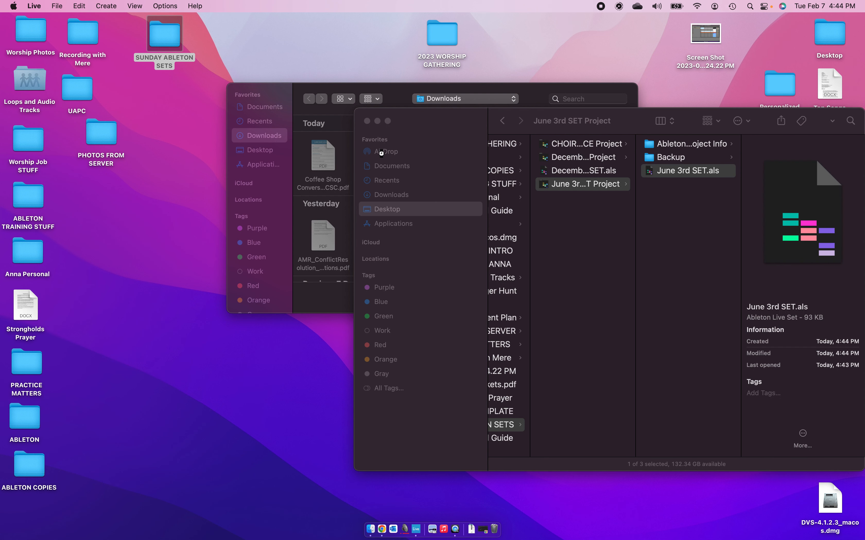
Step: Close the open Finder window and reopen June 3rd SET.als from the June 3rd SET Project folder inside SUNDAY ABLETON SETS on the desktop
left_click(367, 121)
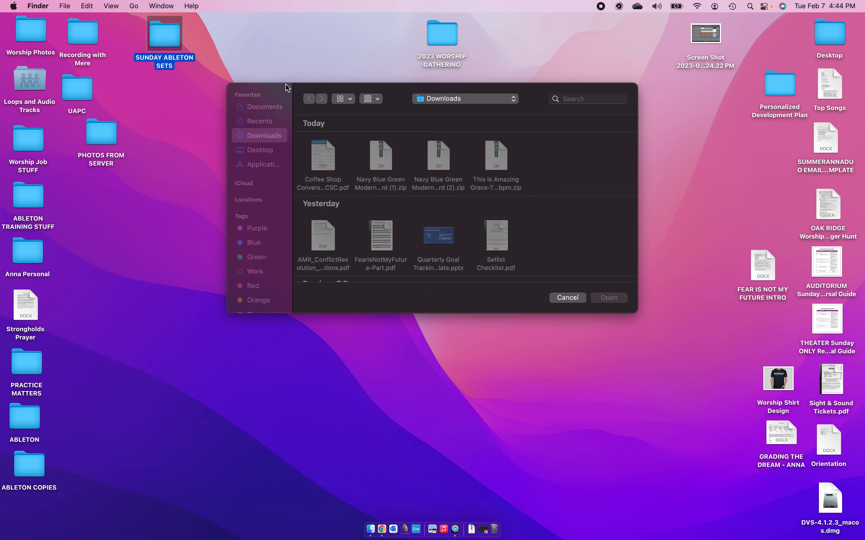
left_click(372, 471)
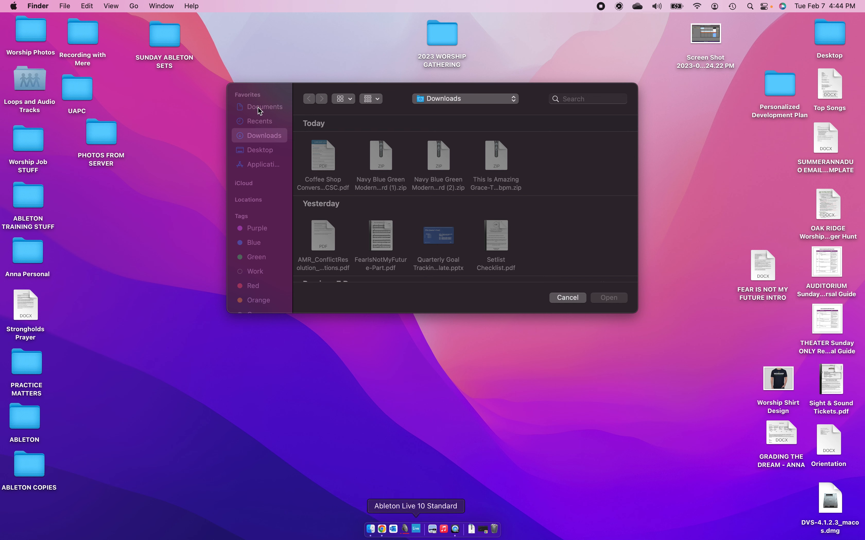
double_click(172, 39)
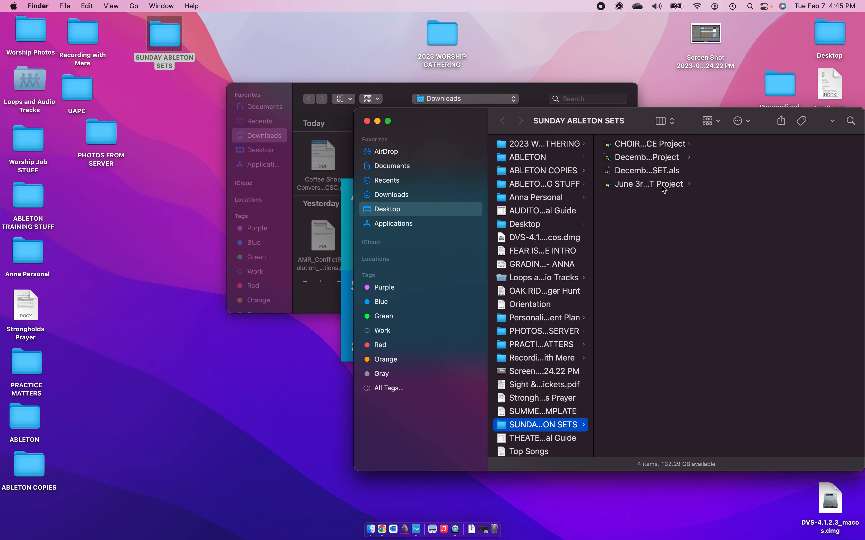
left_click(663, 189)
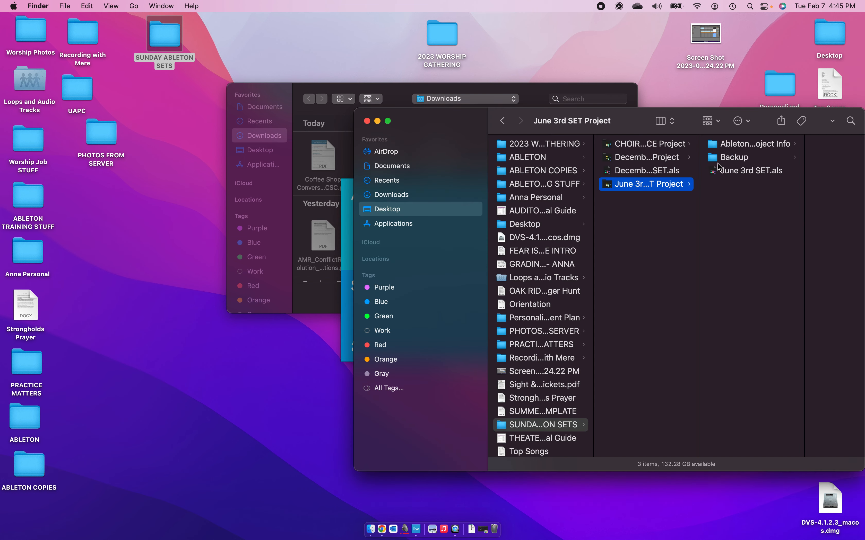
left_click(760, 172)
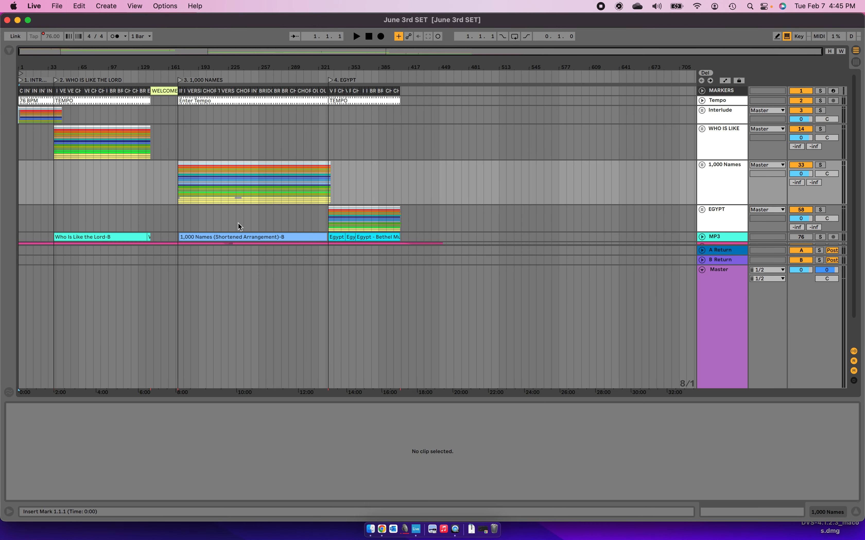
Step: Unfold the 1,000 Names group to look through its stem tracks in the reopened set and fold it again
left_click(701, 166)
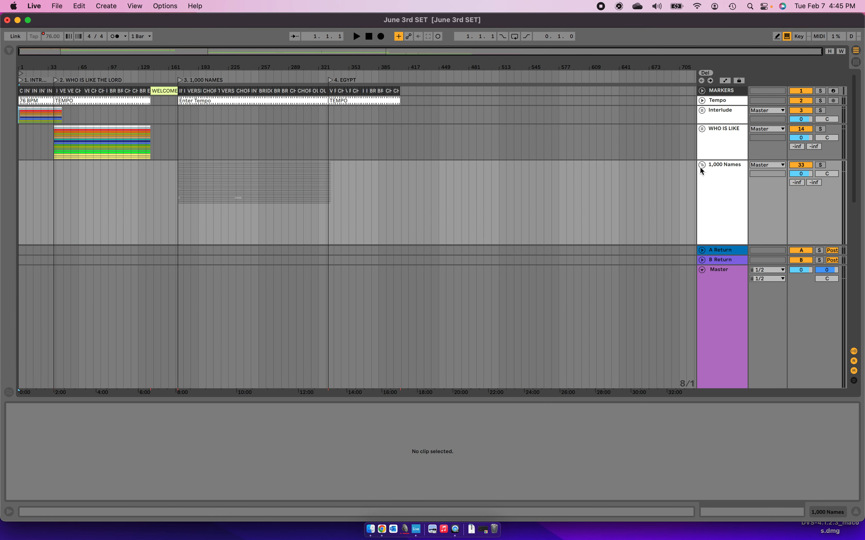
scroll(700, 167, "down", 3)
scroll(409, 205, "down", 5)
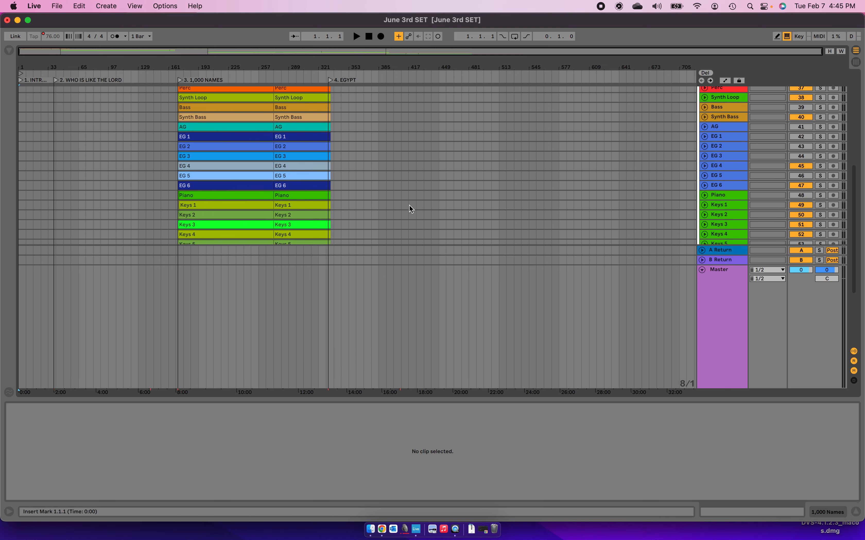
scroll(409, 205, "down", 3)
scroll(409, 204, "up", 10)
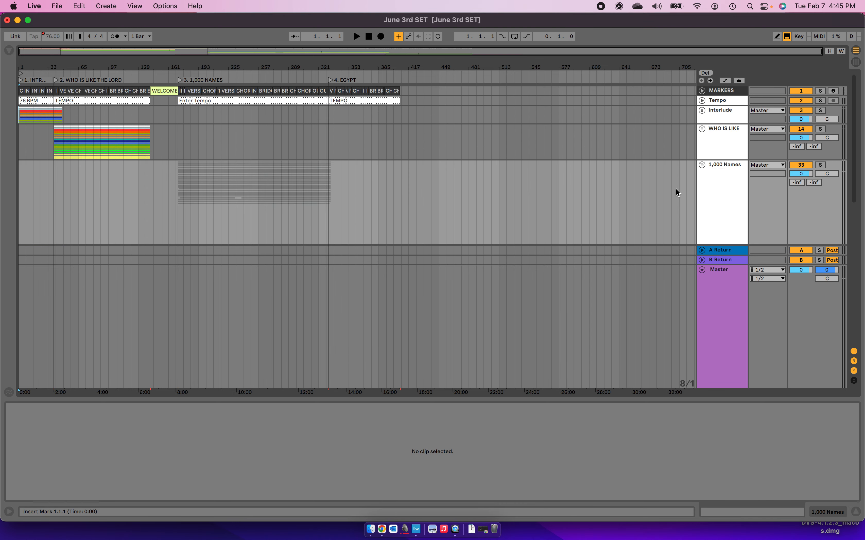
left_click(701, 165)
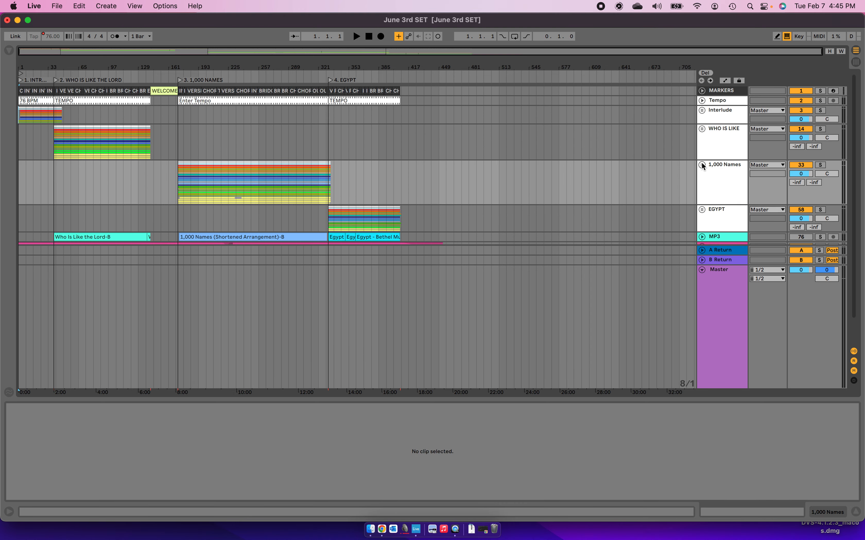
Step: Quit Ableton Live with the June 3rd SET changes saved and close the project folder's Finder window
left_click(34, 5)
left_click(51, 113)
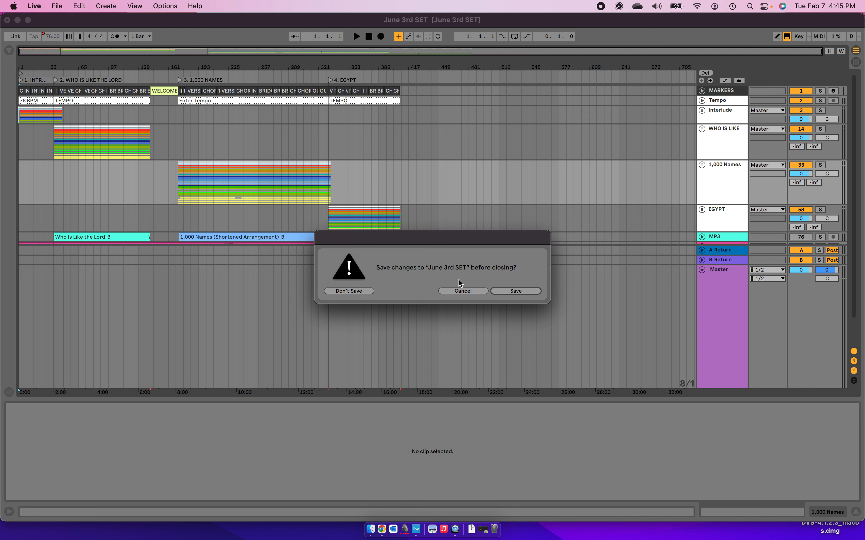
left_click(510, 289)
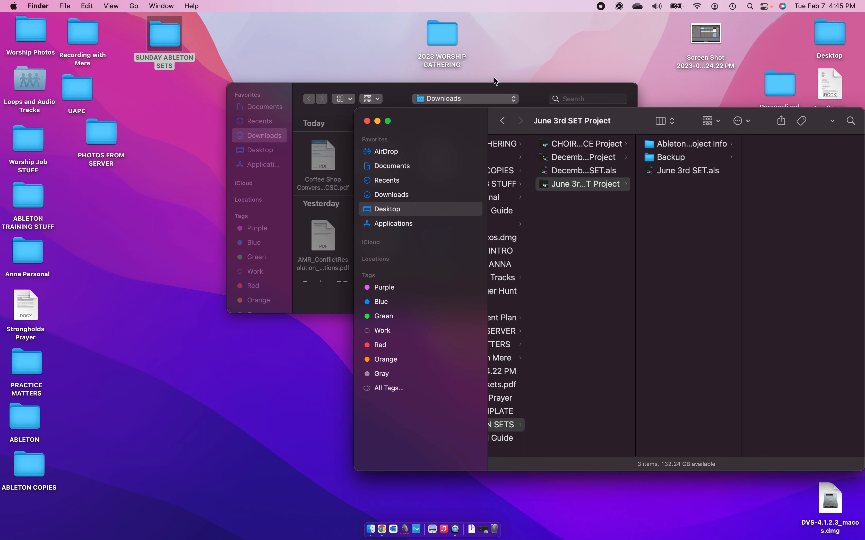
left_click(366, 122)
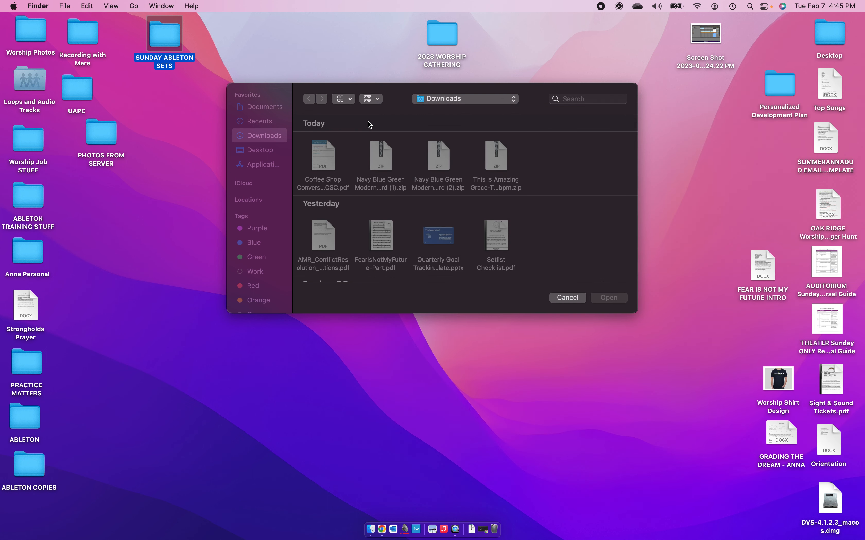